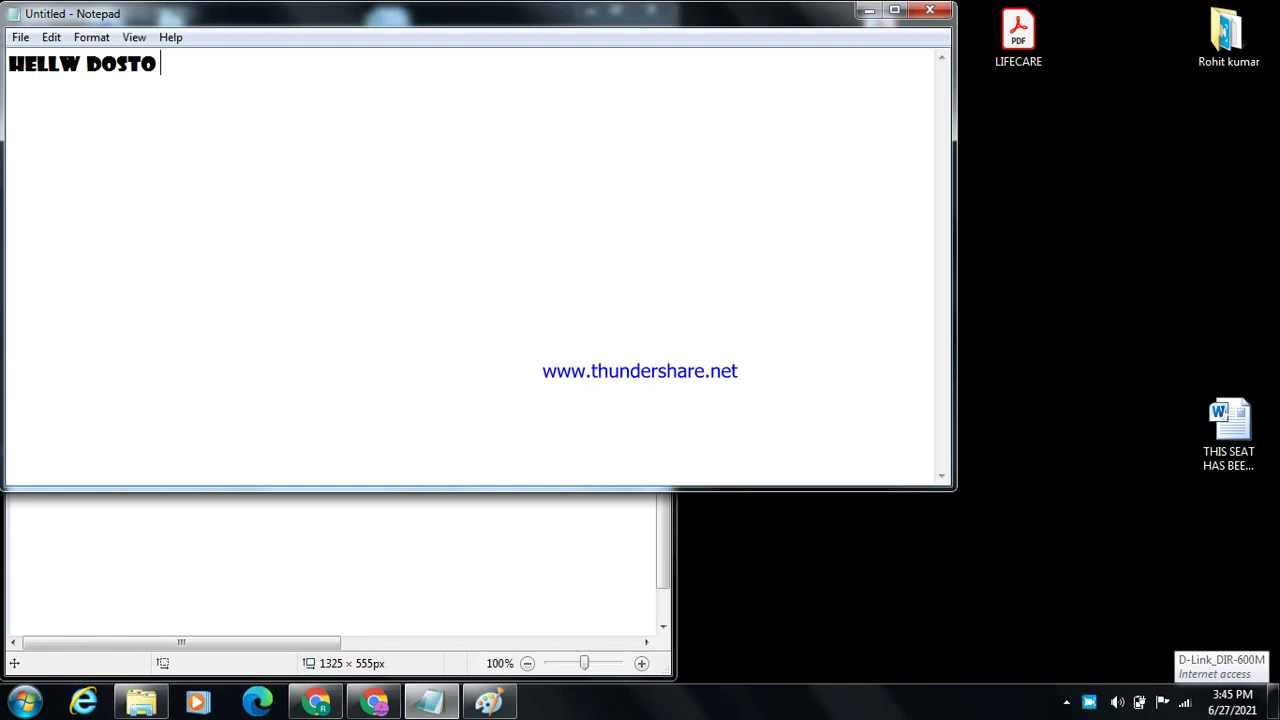
Step: Complete the first line of the note as "HELLW DOSTO TODAY WE TRY TO MAKE MYTHPAT CHANNEL LOGO"
type("Y WE TRY TO MAKEK")
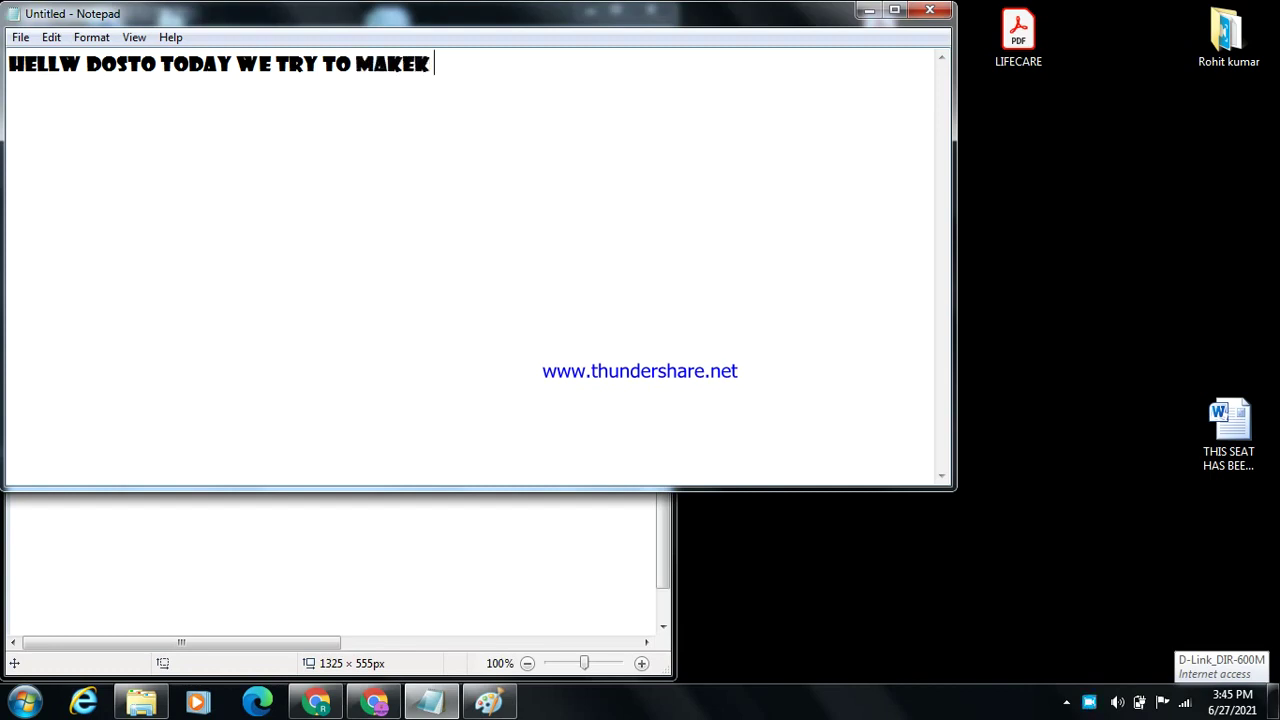
key("BackSpace")
type("MYTH[PA")
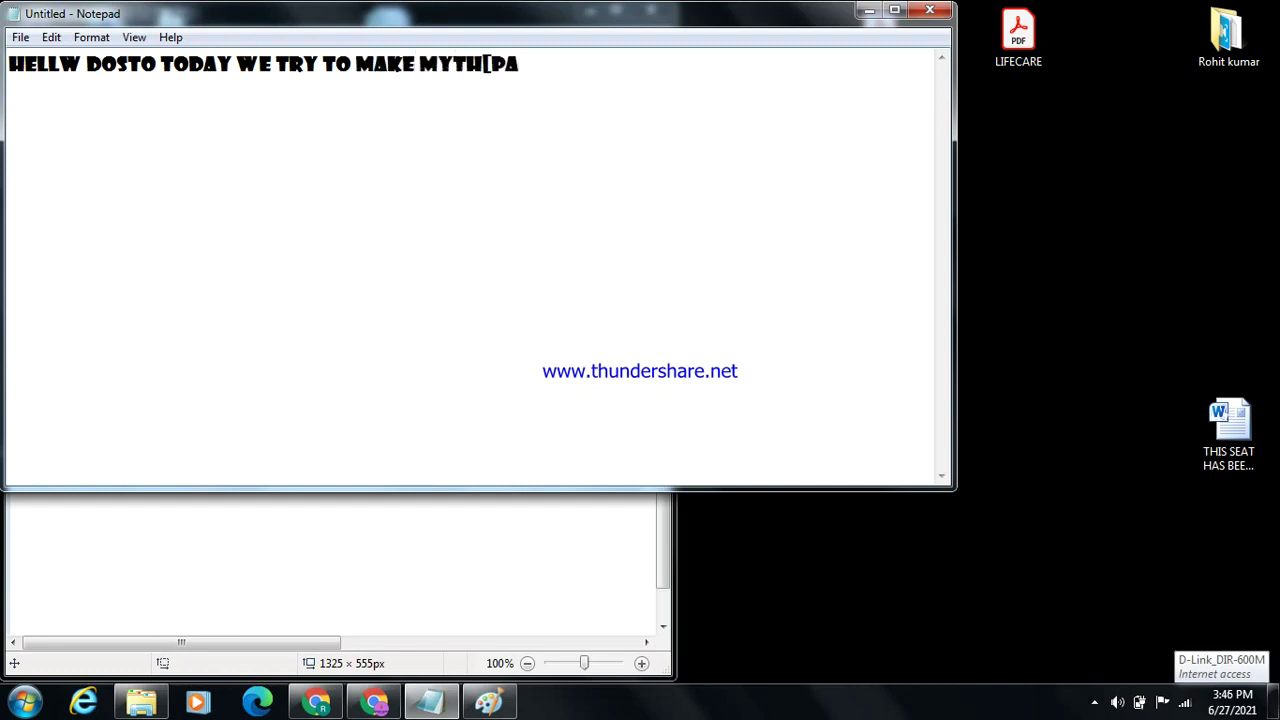
key("BackSpace")
key("BackSpace")
key("BackSpace")
type("PAT CAHN")
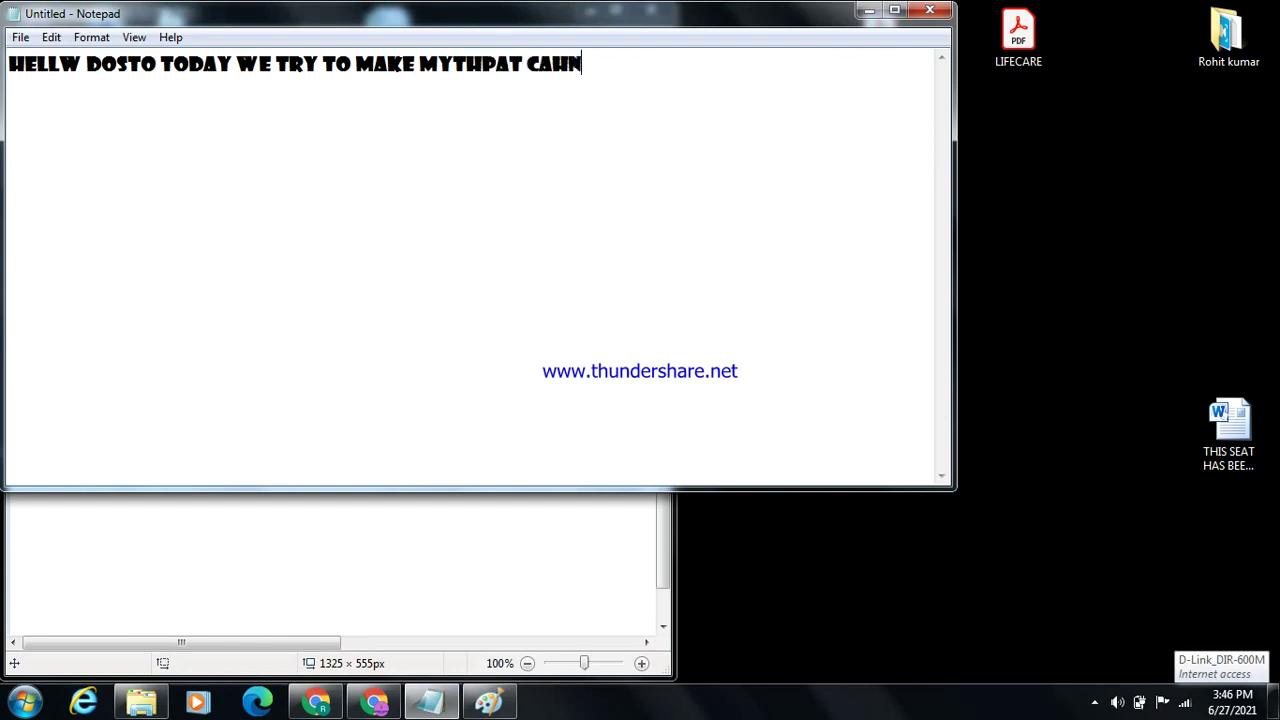
key("BackSpace")
key("BackSpace")
key("BackSpace")
key("BackSpace")
type("HANNEL LOGO")
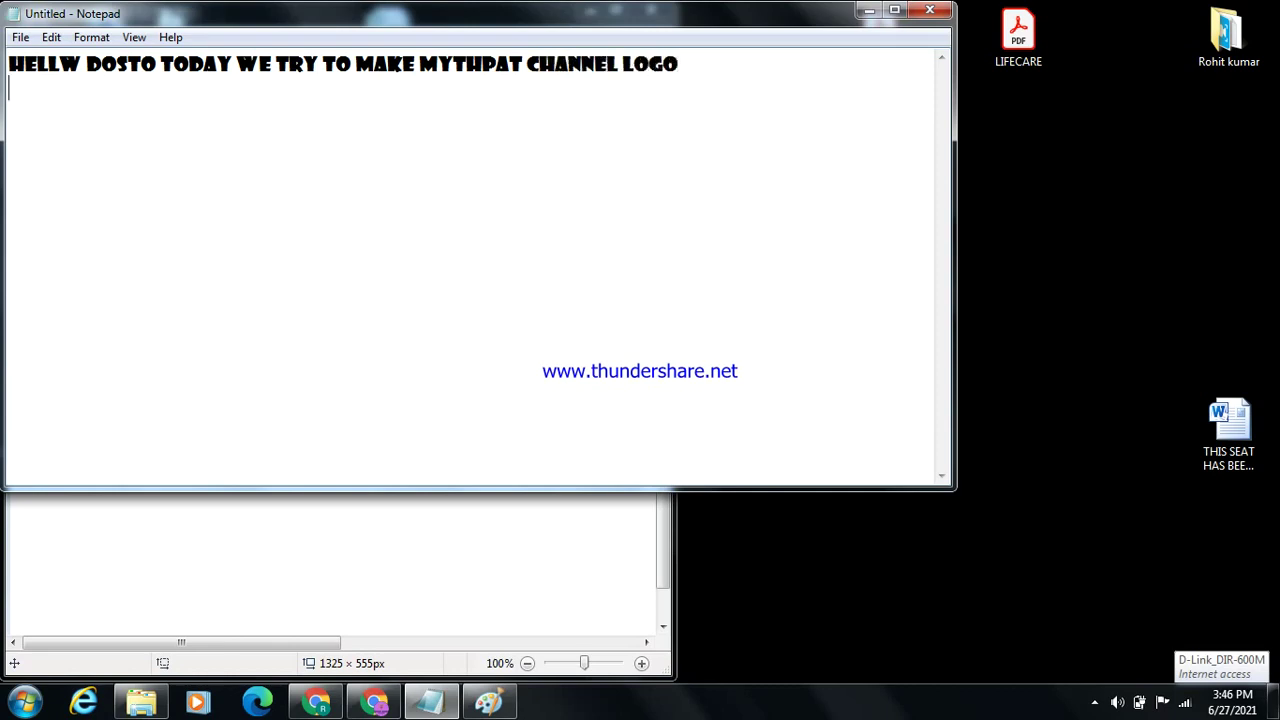
Step: Add a second line "SO LETS GETS STARTED" and, a few blank lines below it, "SUBSR="
key("Return")
type("SO LETS GE")
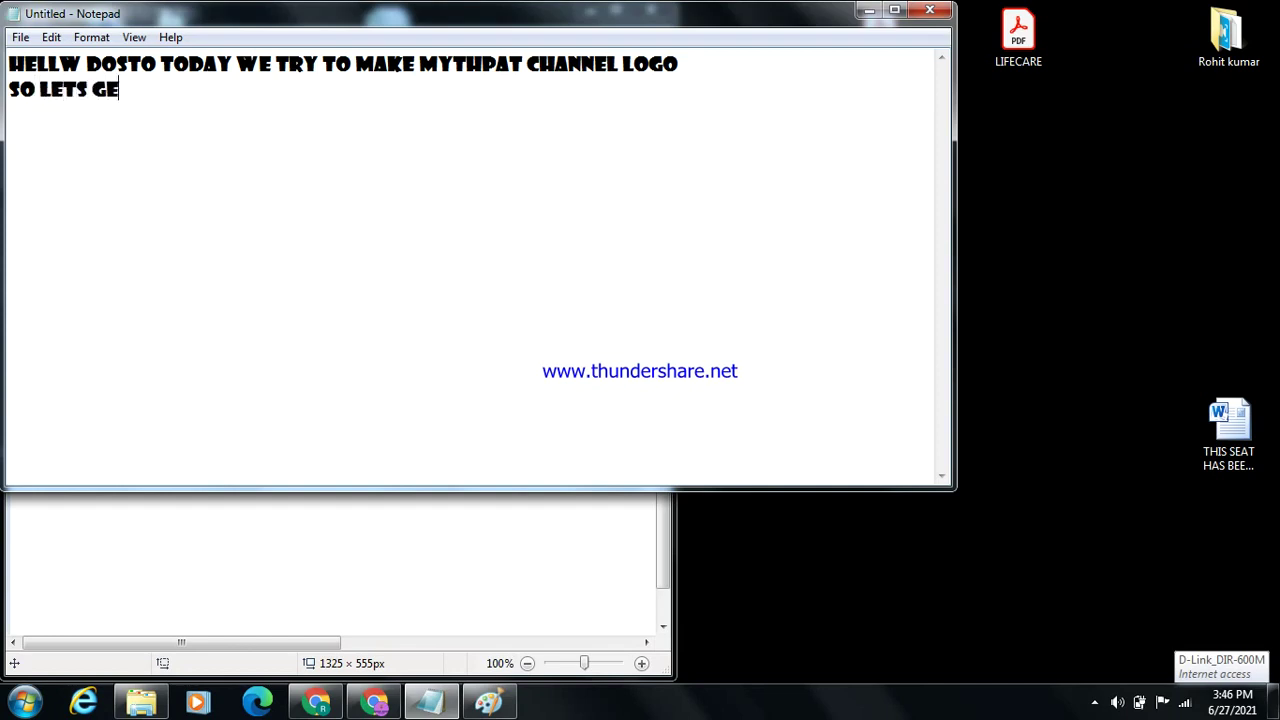
type("TS STARTED")
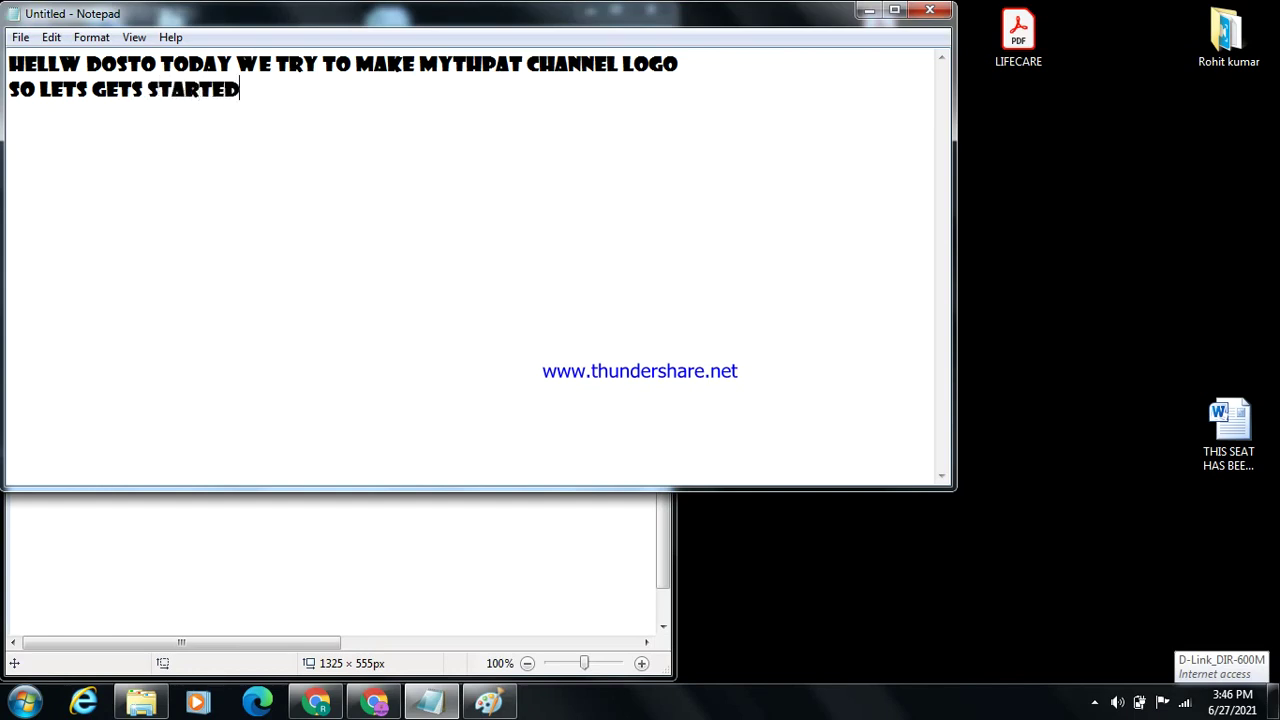
type("SUBSR")
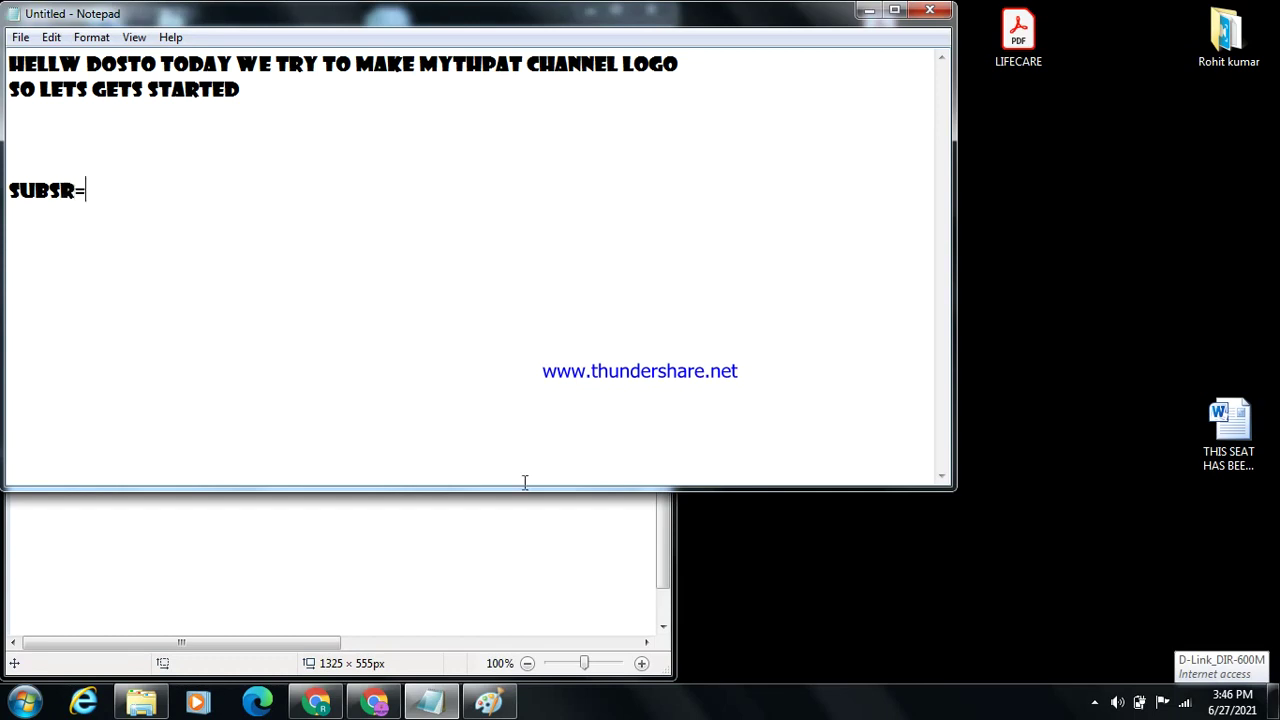
Step: Bring up the Mythpat logo image in Chrome, switch to Paint, and widen the Paint window up to the reference image
left_click(490, 703)
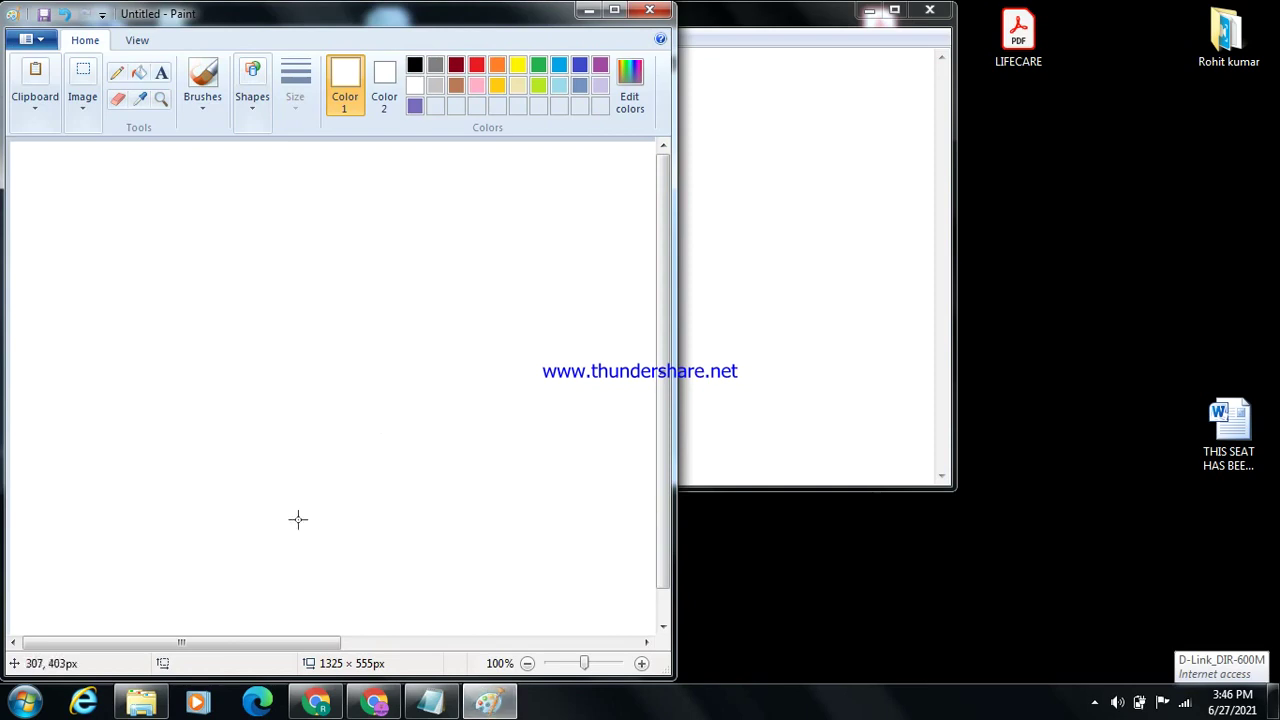
left_click(316, 705)
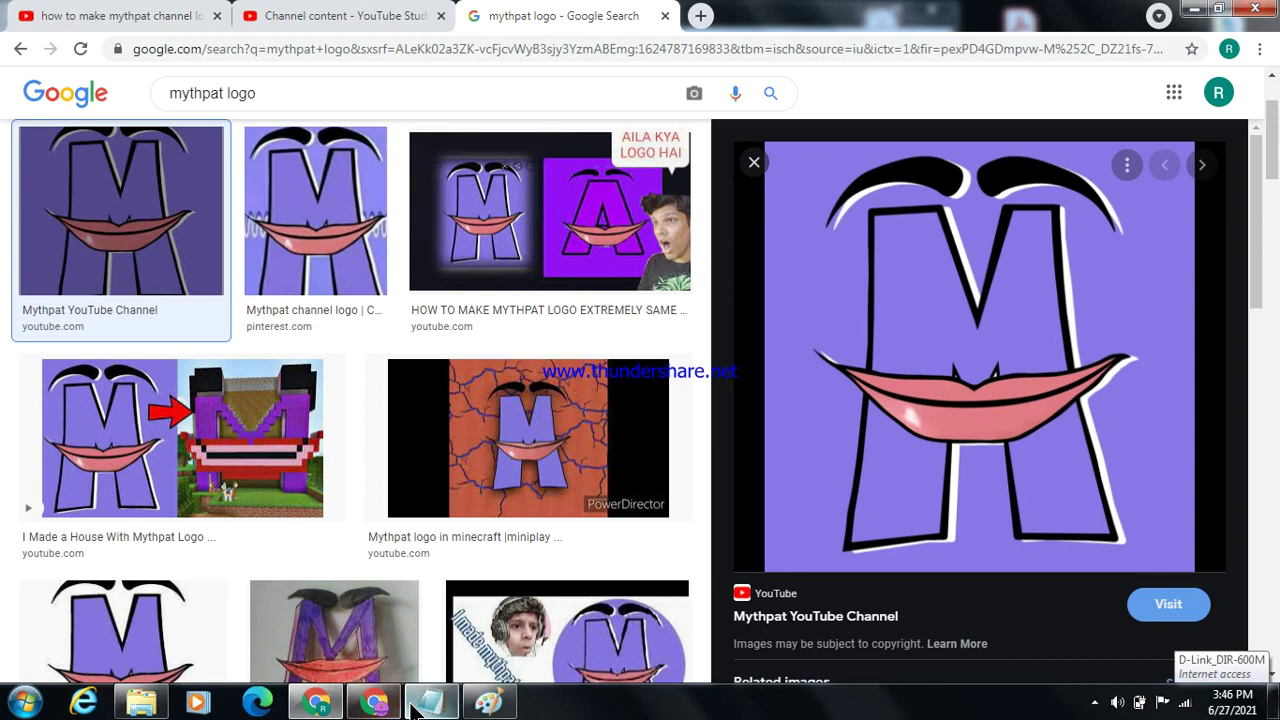
left_click(488, 703)
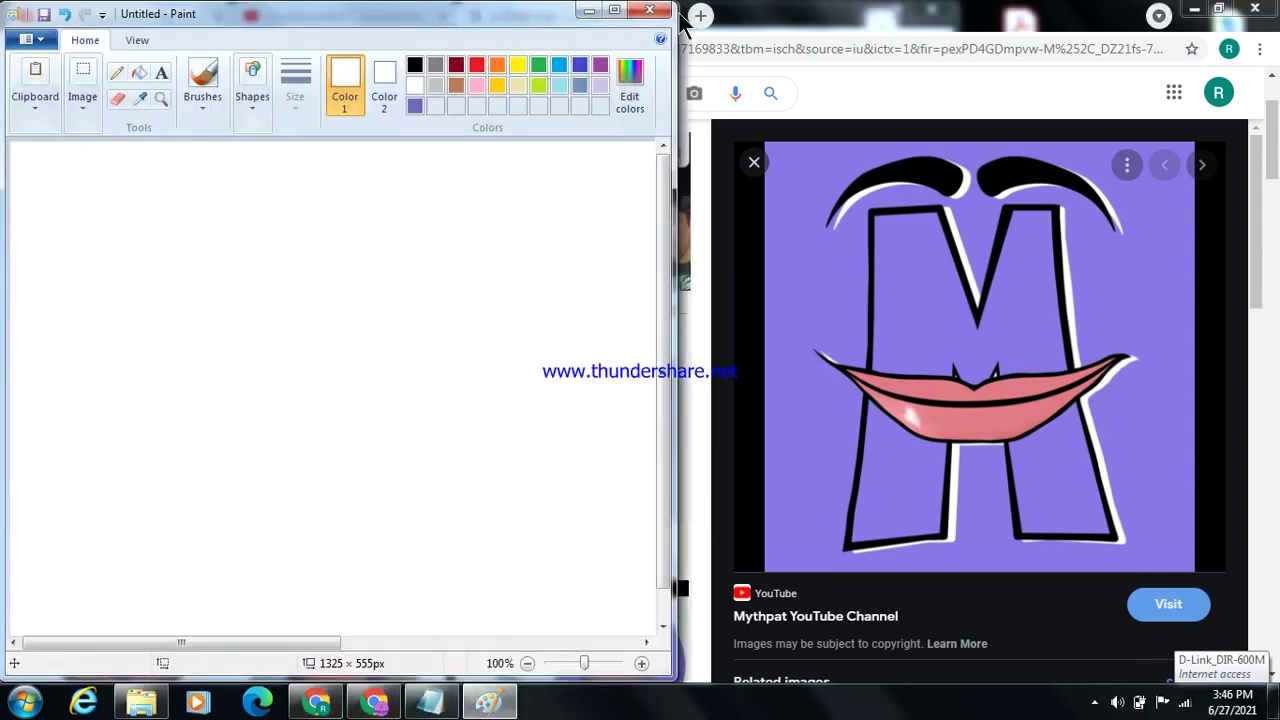
left_click_drag(672, 7, 703, 0)
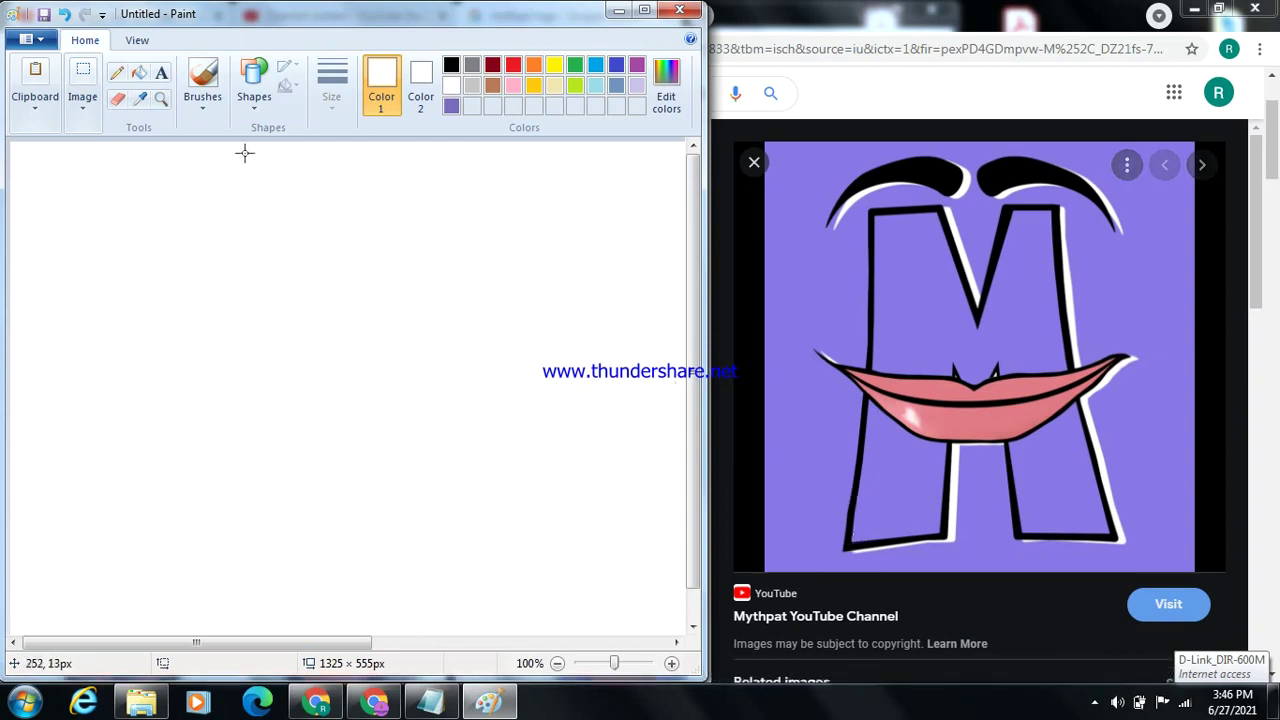
left_click(242, 102)
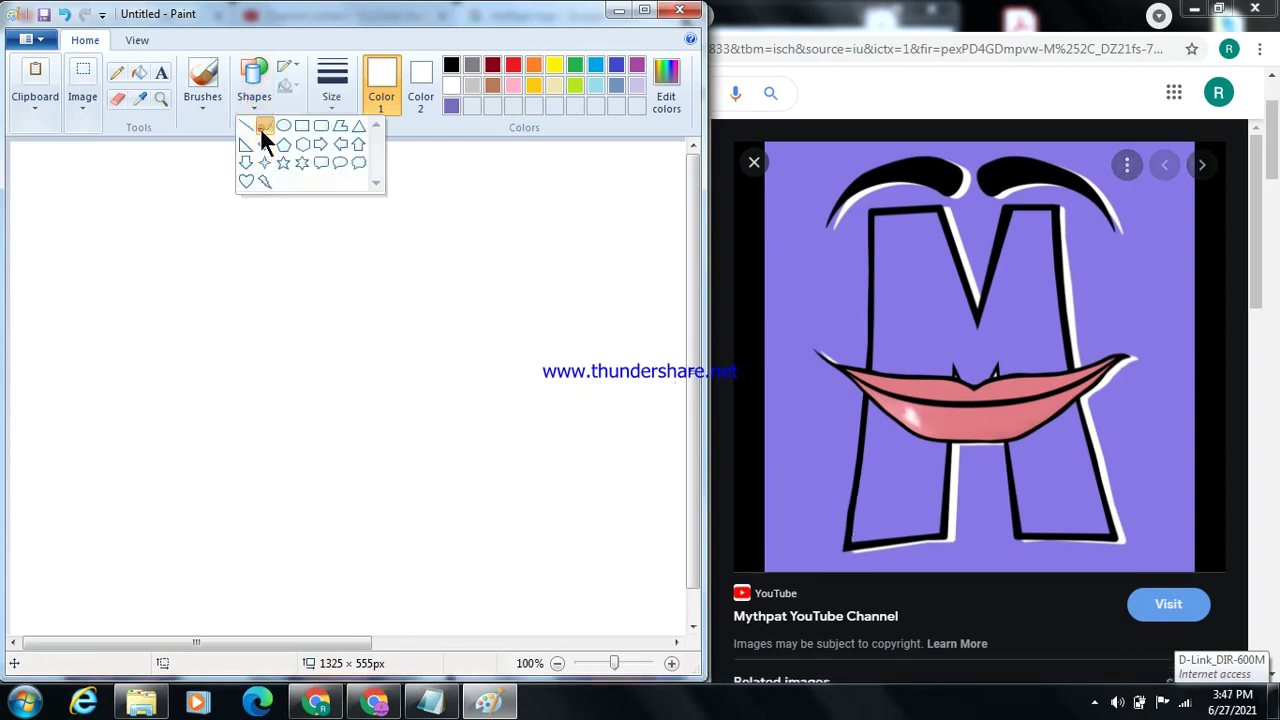
left_click(264, 126)
left_click_drag(202, 220, 213, 310)
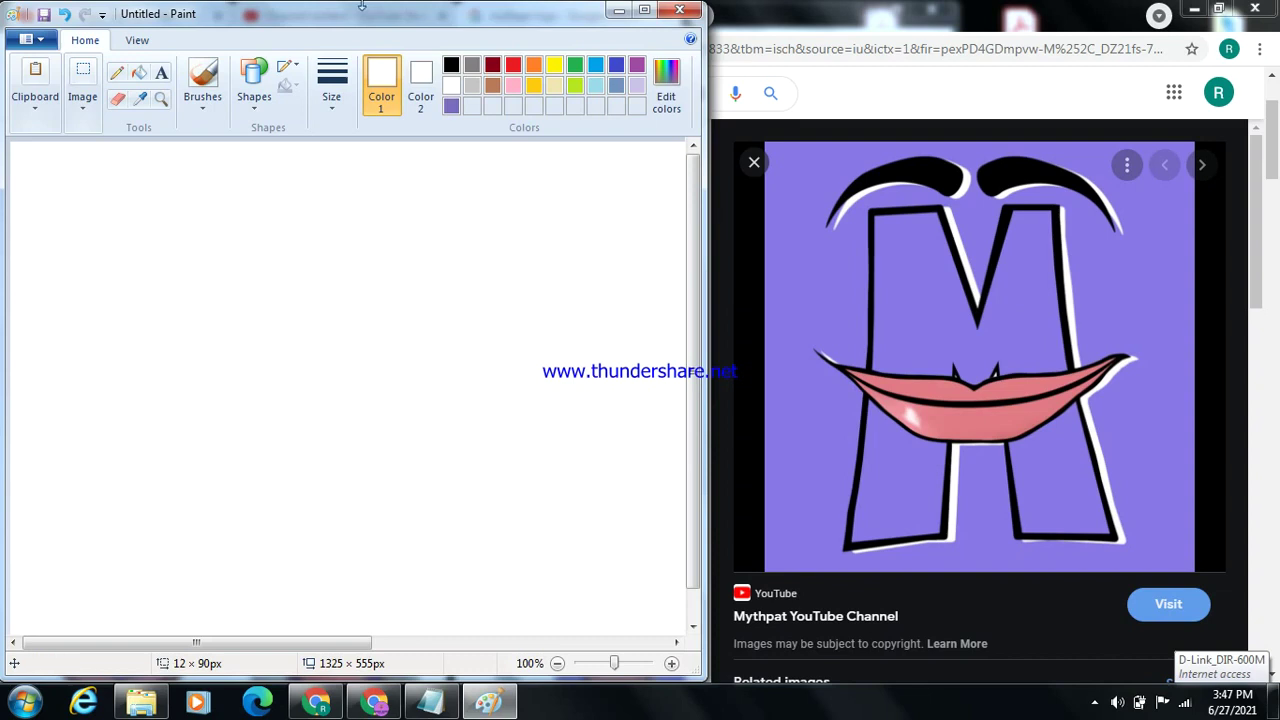
Step: Draw the M's outer left side as a black curve of the thickest size, about 48 × 436 px, bent like the reference
left_click(452, 67)
left_click(264, 87)
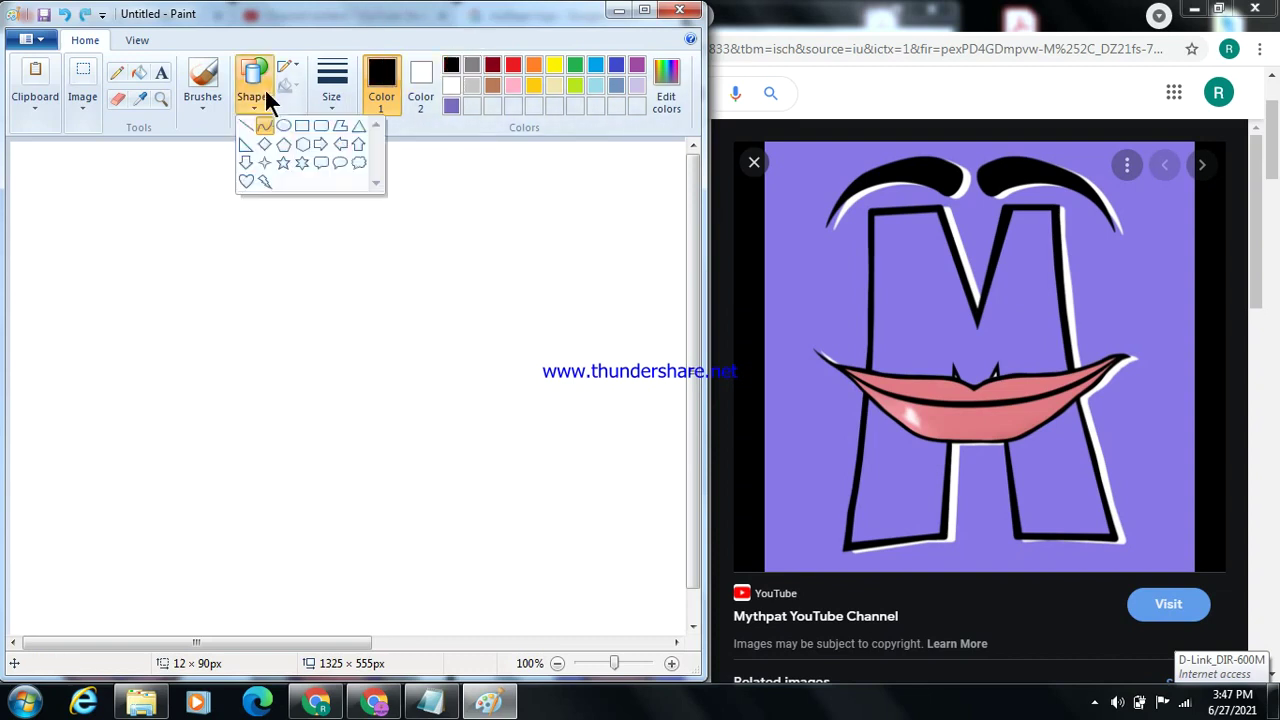
left_click(264, 127)
left_click(328, 105)
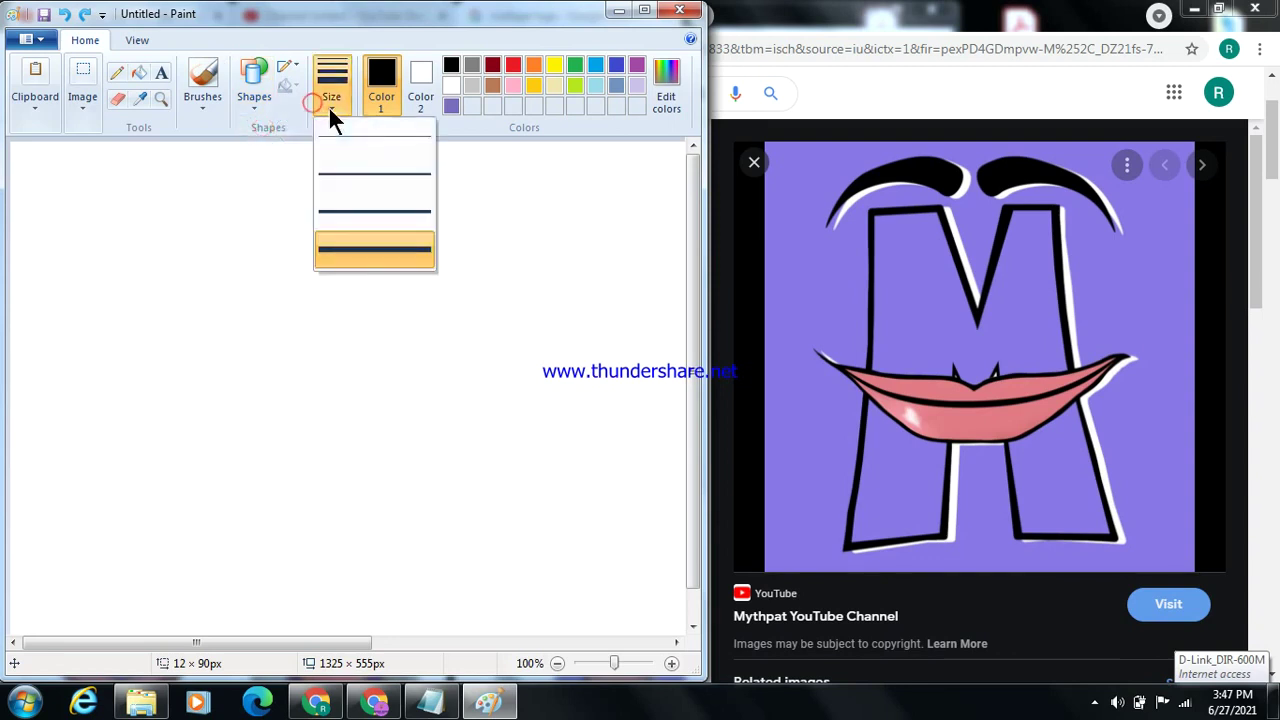
left_click(344, 252)
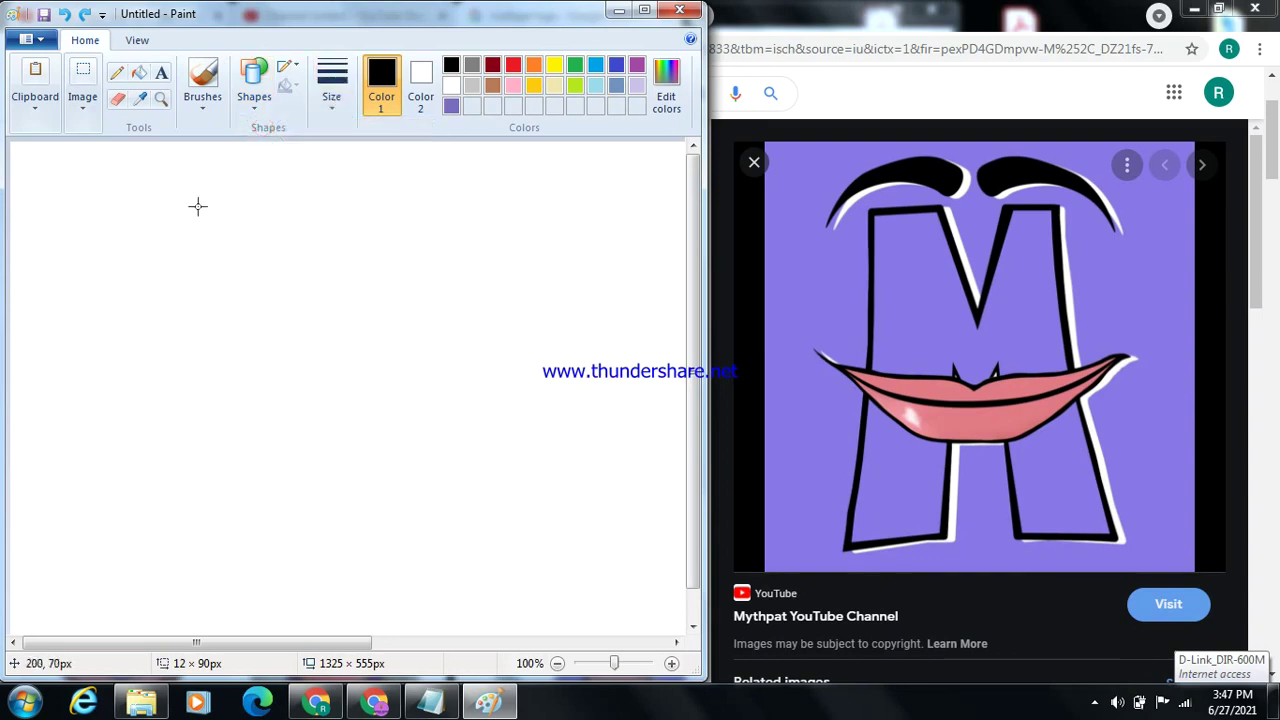
left_click_drag(193, 181, 163, 589)
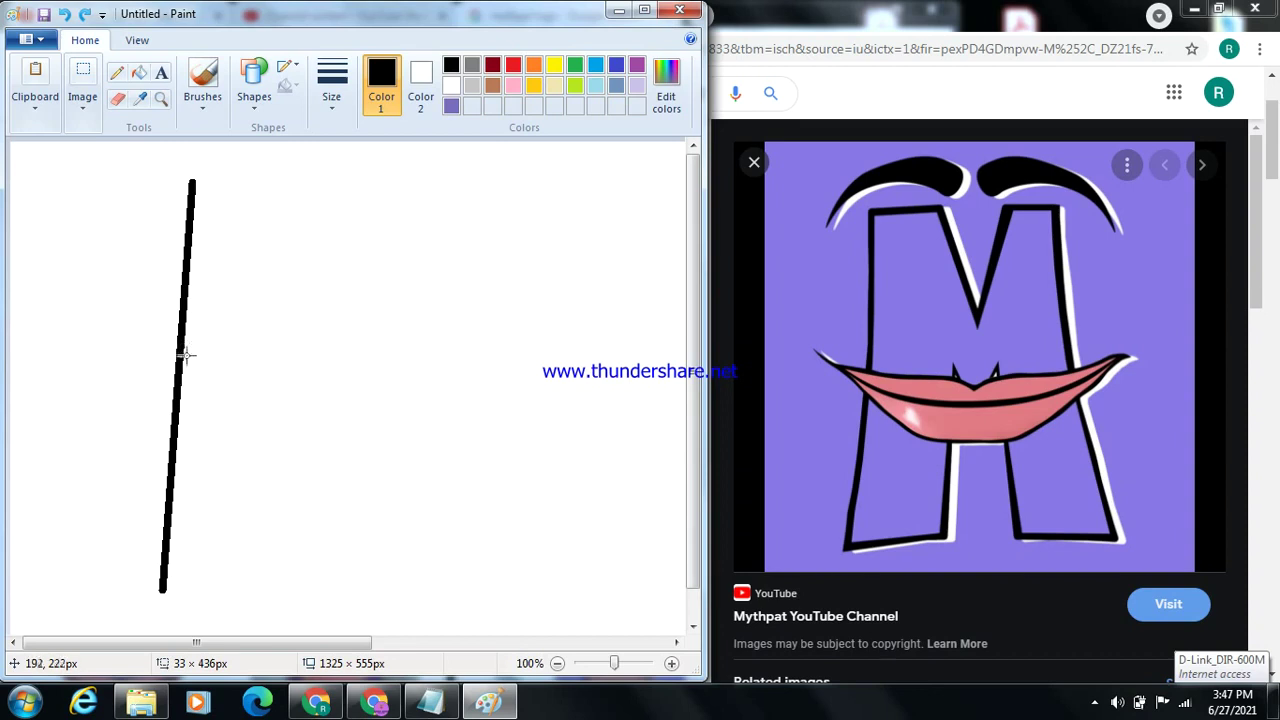
mouse_move(177, 357)
left_mouse_down()
mouse_move(203, 374)
mouse_move(190, 391)
left_mouse_up()
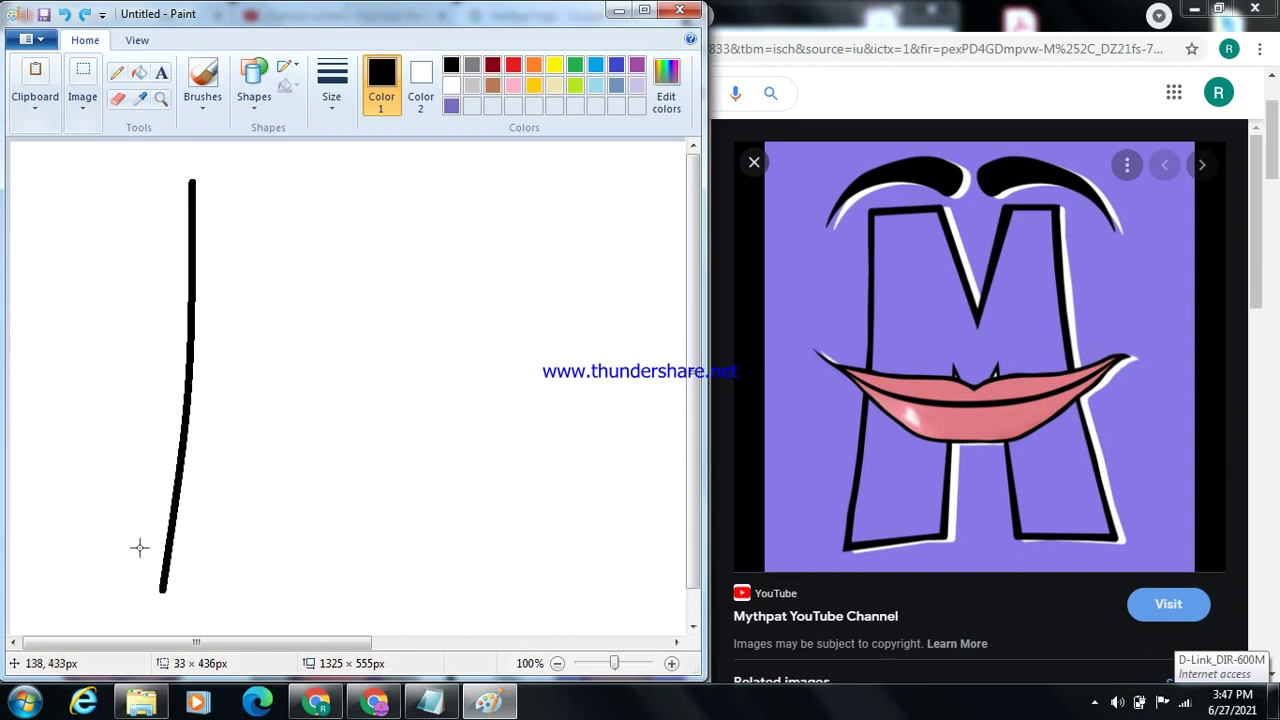
mouse_move(169, 557)
left_mouse_down()
mouse_move(160, 569)
mouse_move(148, 560)
left_mouse_up()
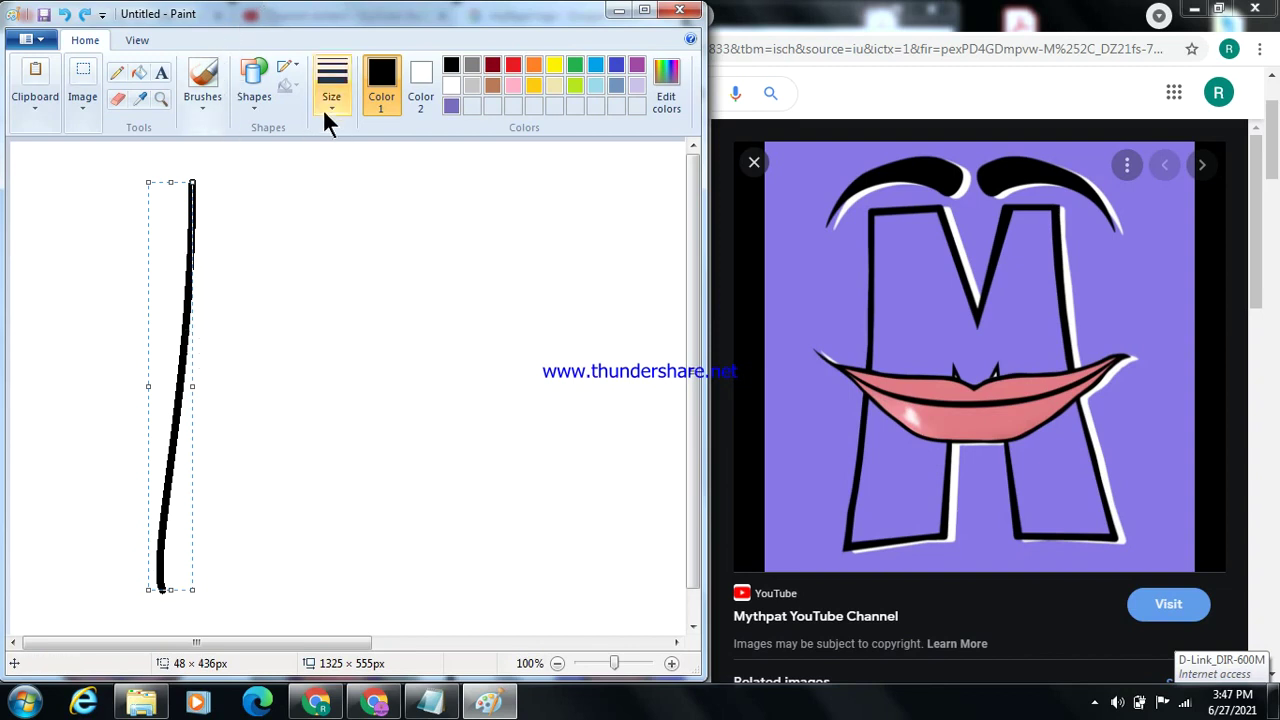
Step: Draw the M's left top edge about 90 px wide and the descending V stroke about 31 × 127 px with the Curve tool
left_click(262, 100)
left_click(264, 130)
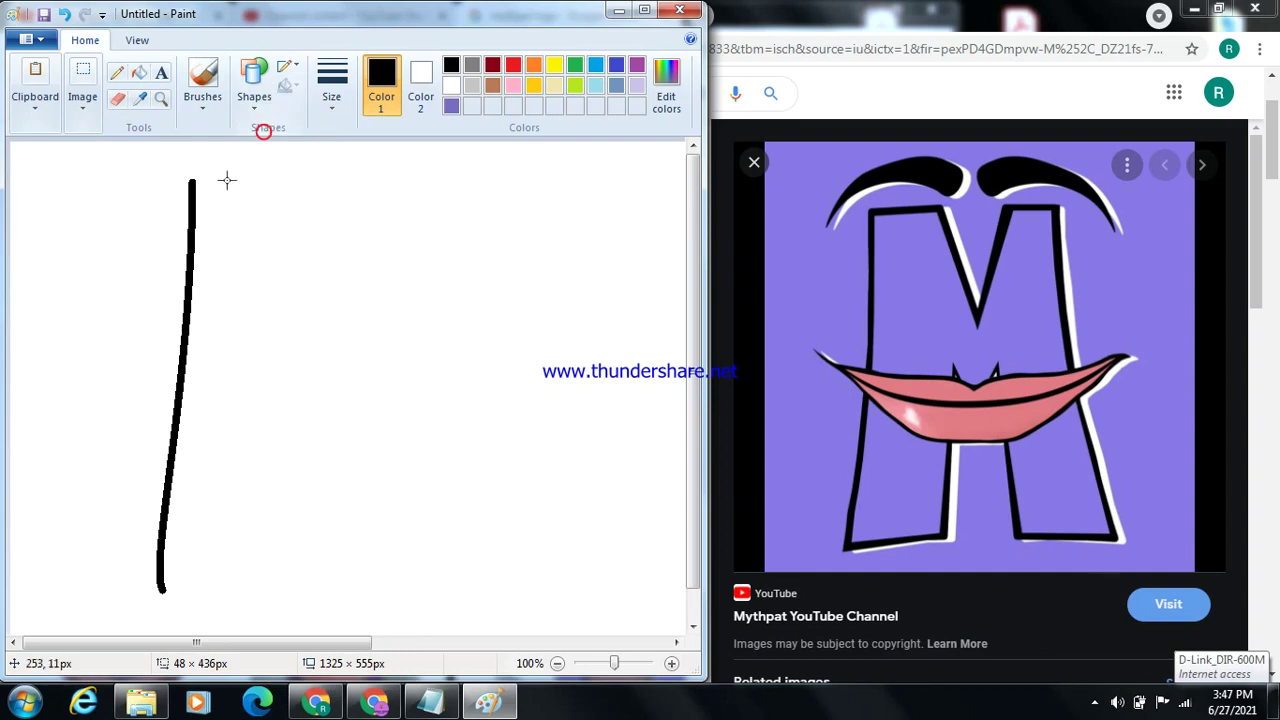
left_click_drag(193, 186, 276, 181)
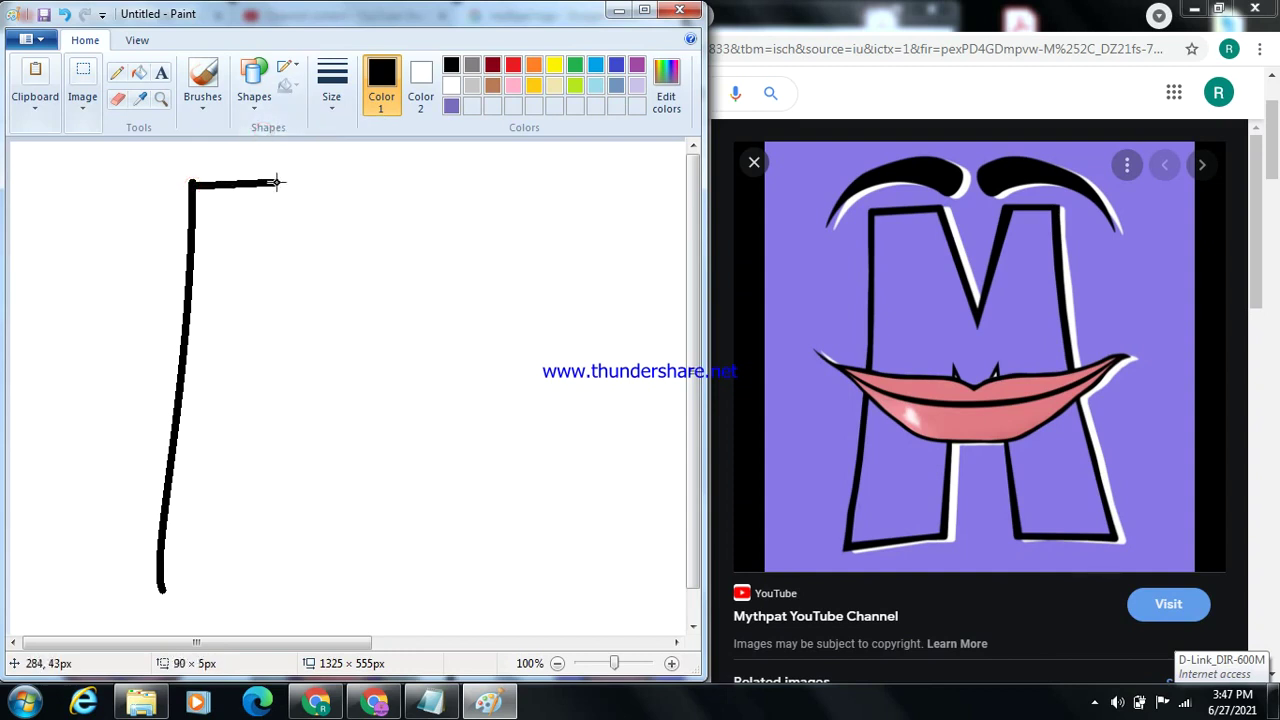
left_click(252, 104)
left_click(262, 129)
left_click_drag(276, 182, 300, 302)
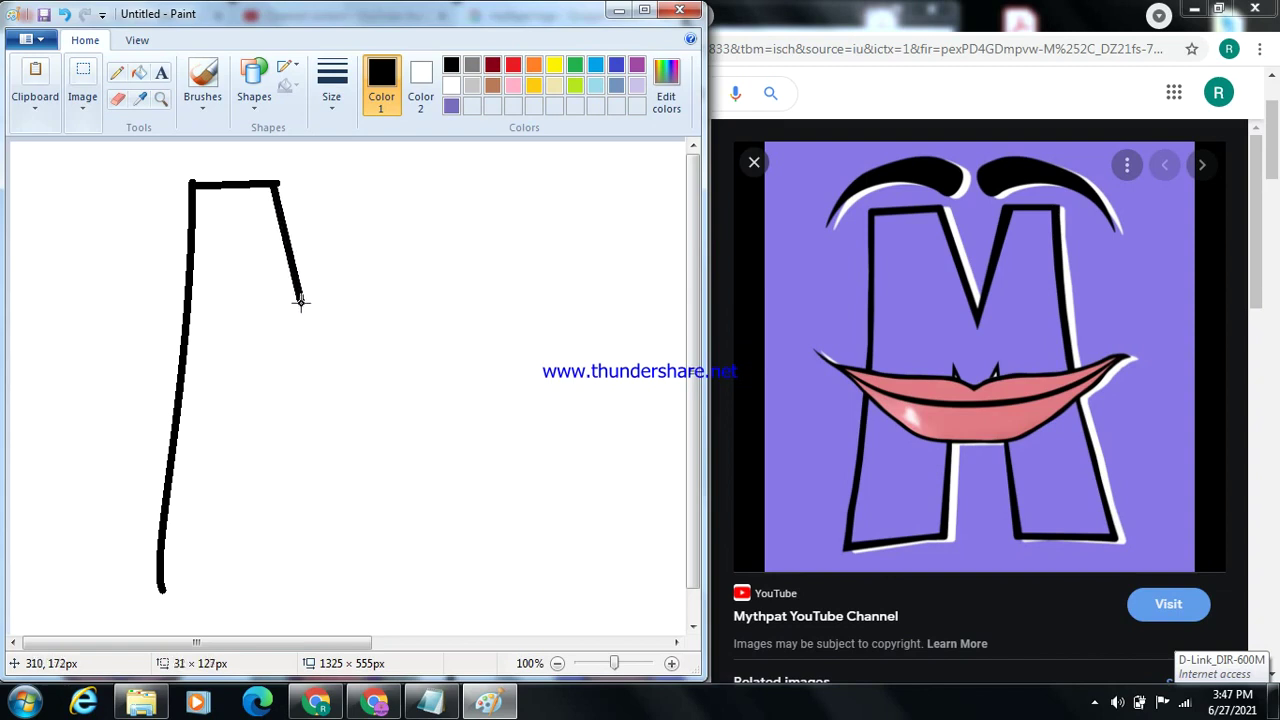
Step: Draw the rising V stroke about 62 × 140 px with the Curve tool and touch up the V's tip with the Pencil
left_click(263, 80)
left_click(265, 128)
mouse_move(304, 304)
left_mouse_down()
mouse_move(354, 257)
mouse_move(374, 203)
mouse_move(362, 178)
left_mouse_up()
left_click(258, 95)
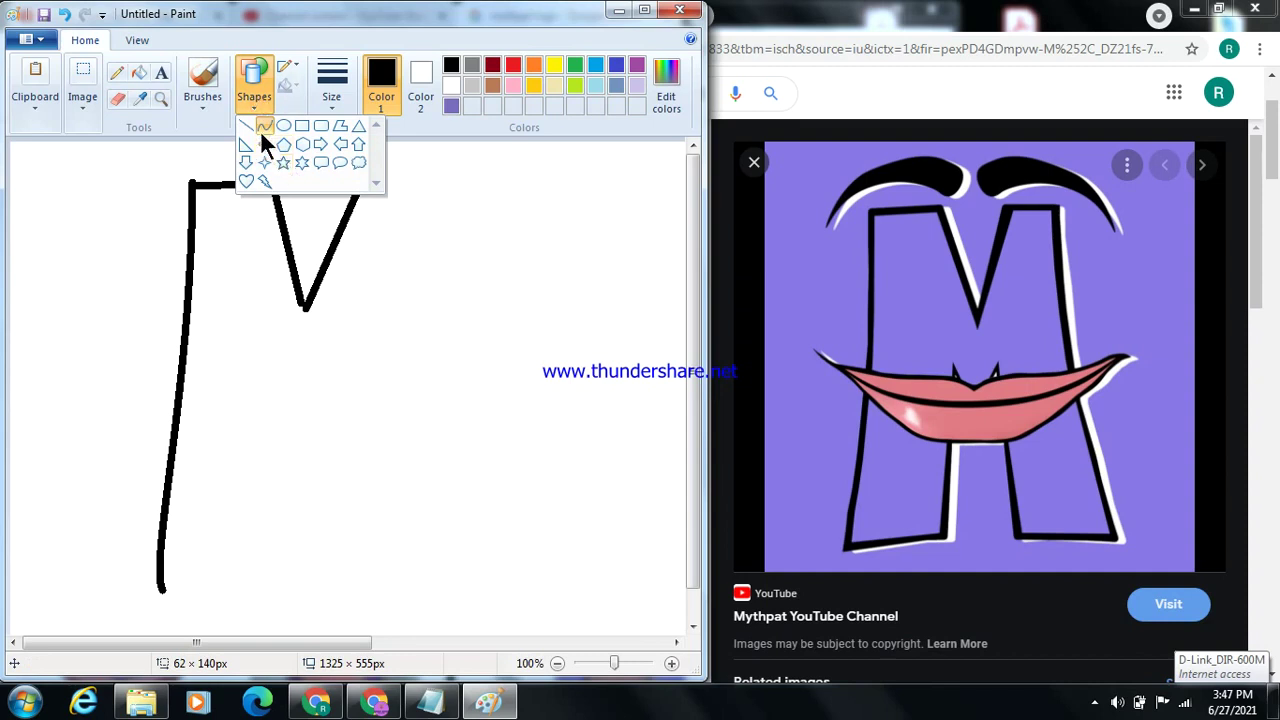
left_click(262, 129)
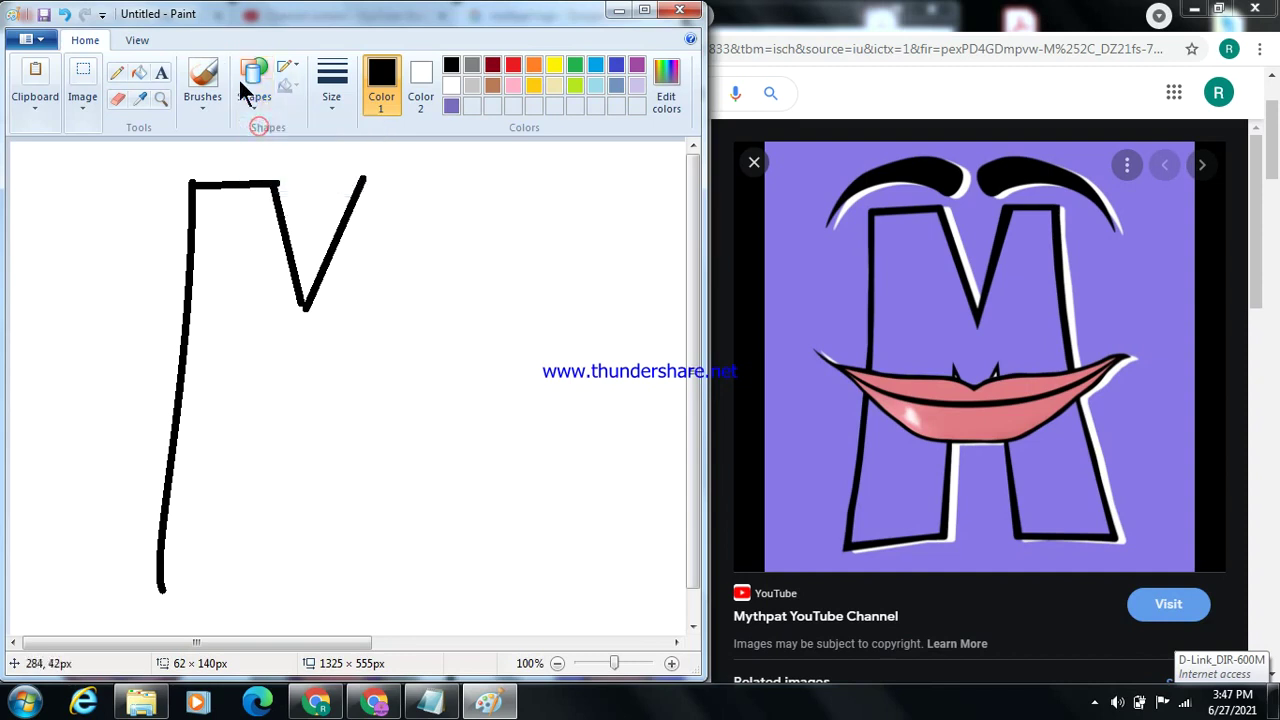
left_click(119, 70)
left_click(309, 300)
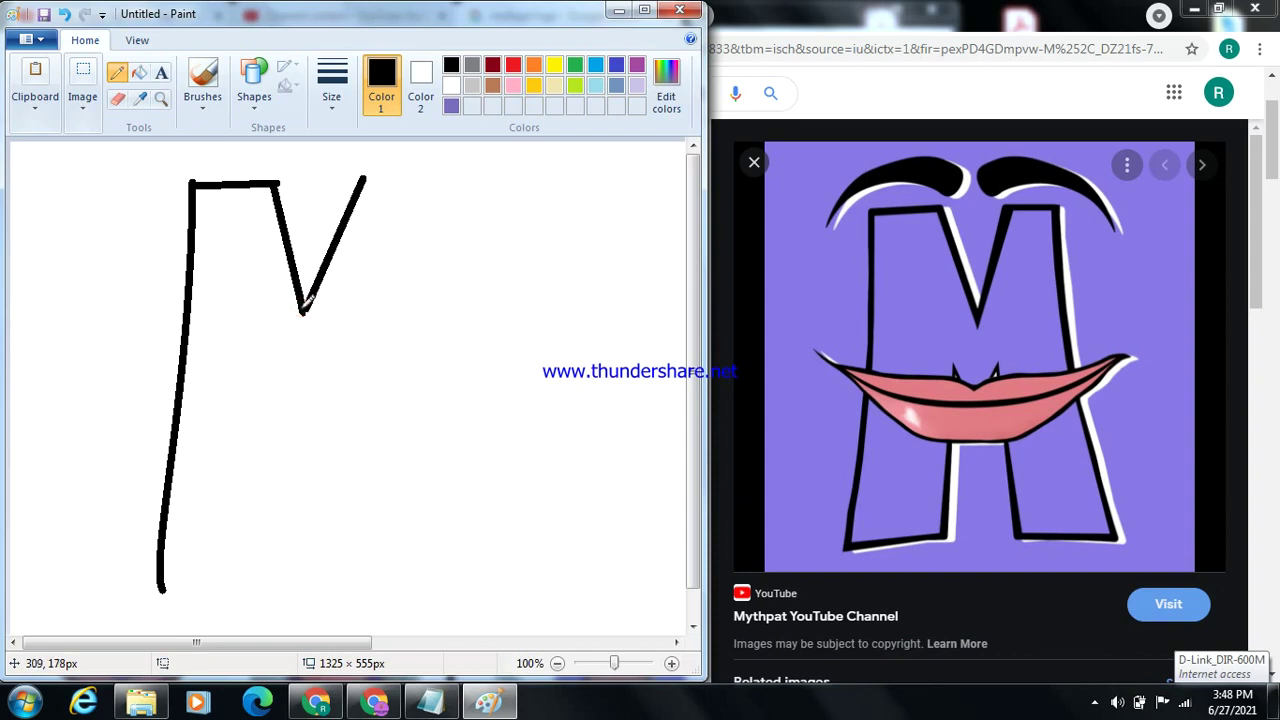
Step: Draw the M's right top edge as a horizontal line about 69 px wide from the end of the V, undoing misplaced attempts
left_click(254, 94)
left_click(263, 126)
left_click_drag(408, 208, 363, 184)
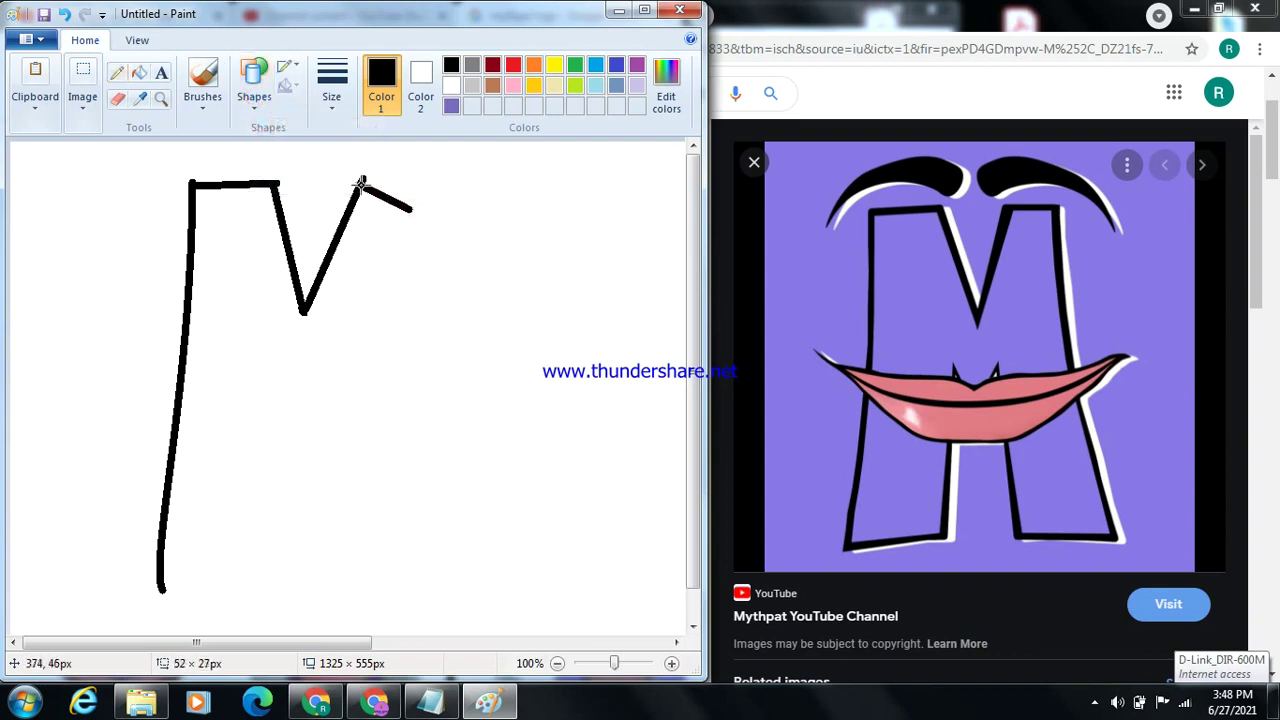
key("ctrl+z")
left_click_drag(362, 181, 427, 179)
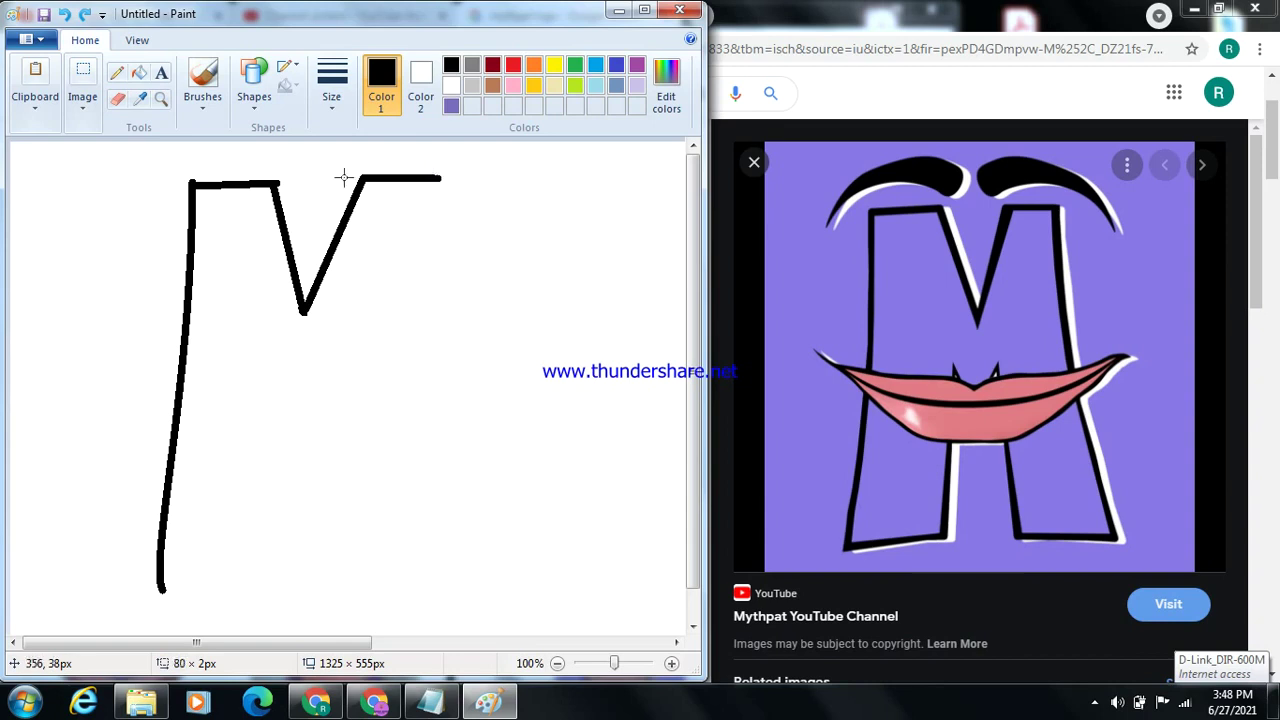
key("ctrl+z")
left_click_drag(362, 180, 430, 178)
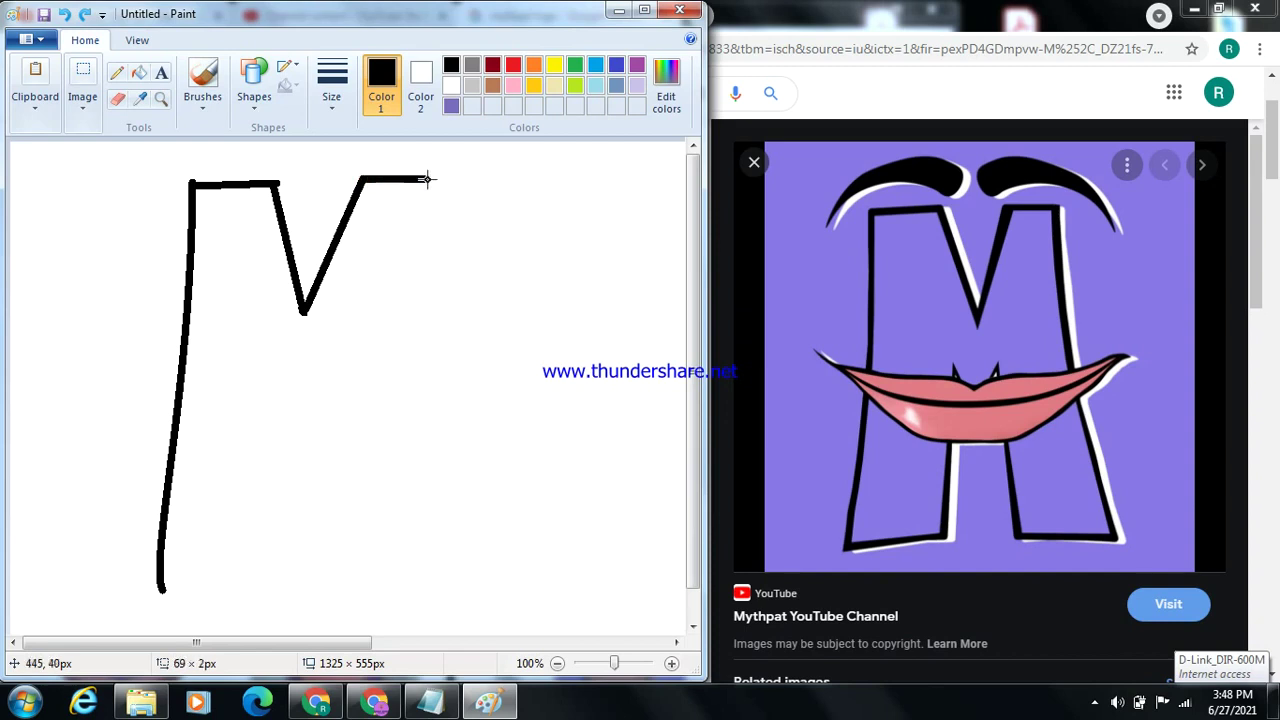
Step: Draw the M's outer right side as a curve about 80 × 392 px, bending inward and flaring outward at the foot
left_click(195, 88)
left_click(248, 97)
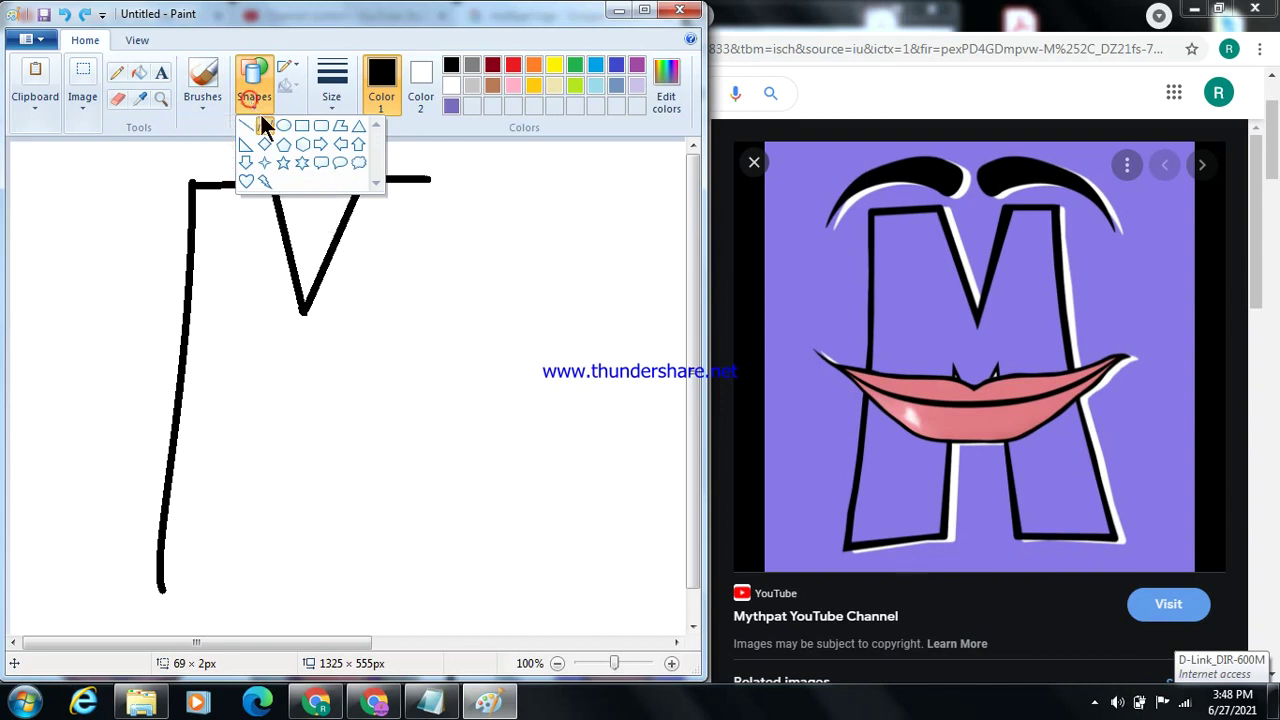
left_click(266, 125)
left_click_drag(428, 182, 500, 547)
mouse_move(457, 343)
left_mouse_down()
mouse_move(403, 391)
mouse_move(433, 423)
left_mouse_up()
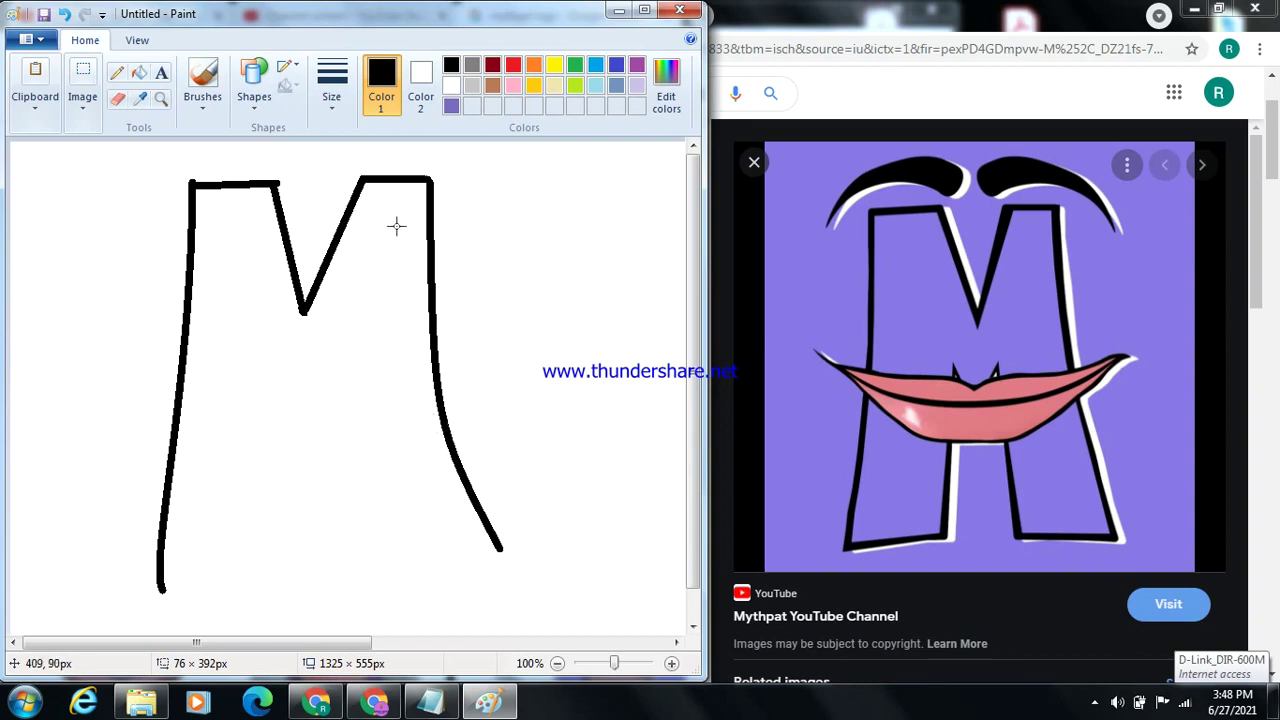
left_click_drag(428, 263, 424, 386)
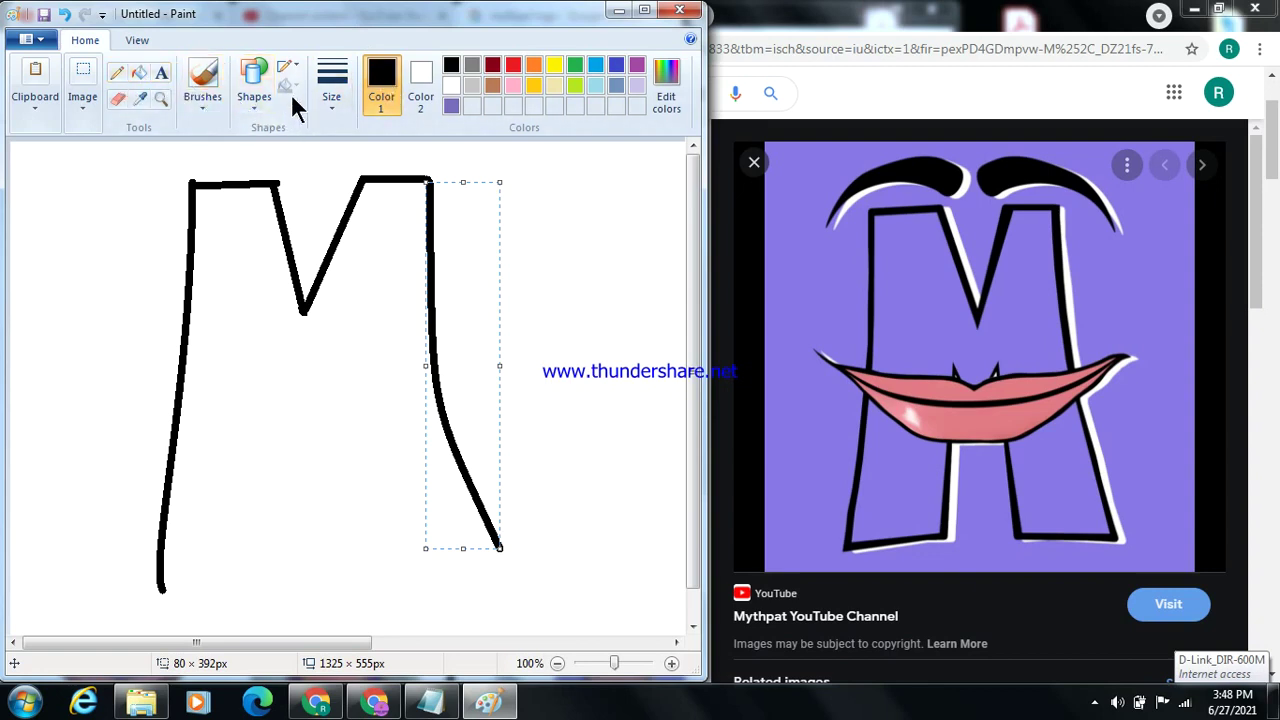
left_click(261, 104)
left_click(262, 127)
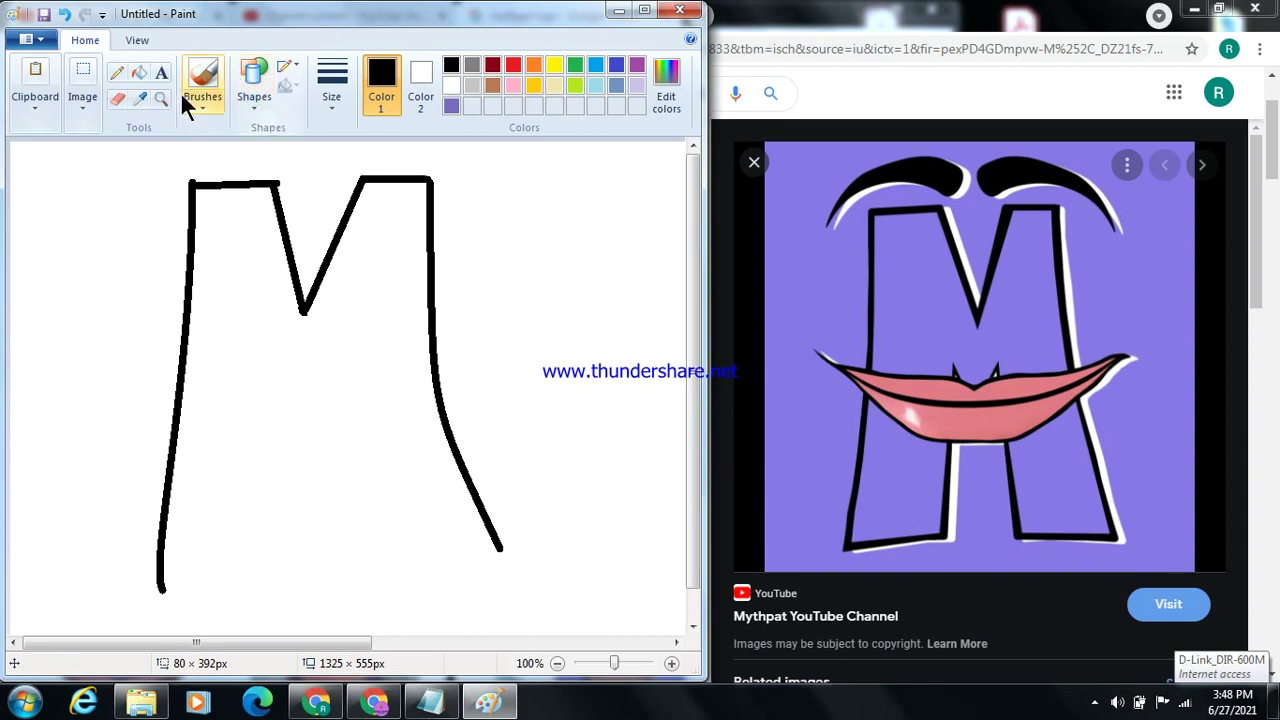
left_click(117, 80)
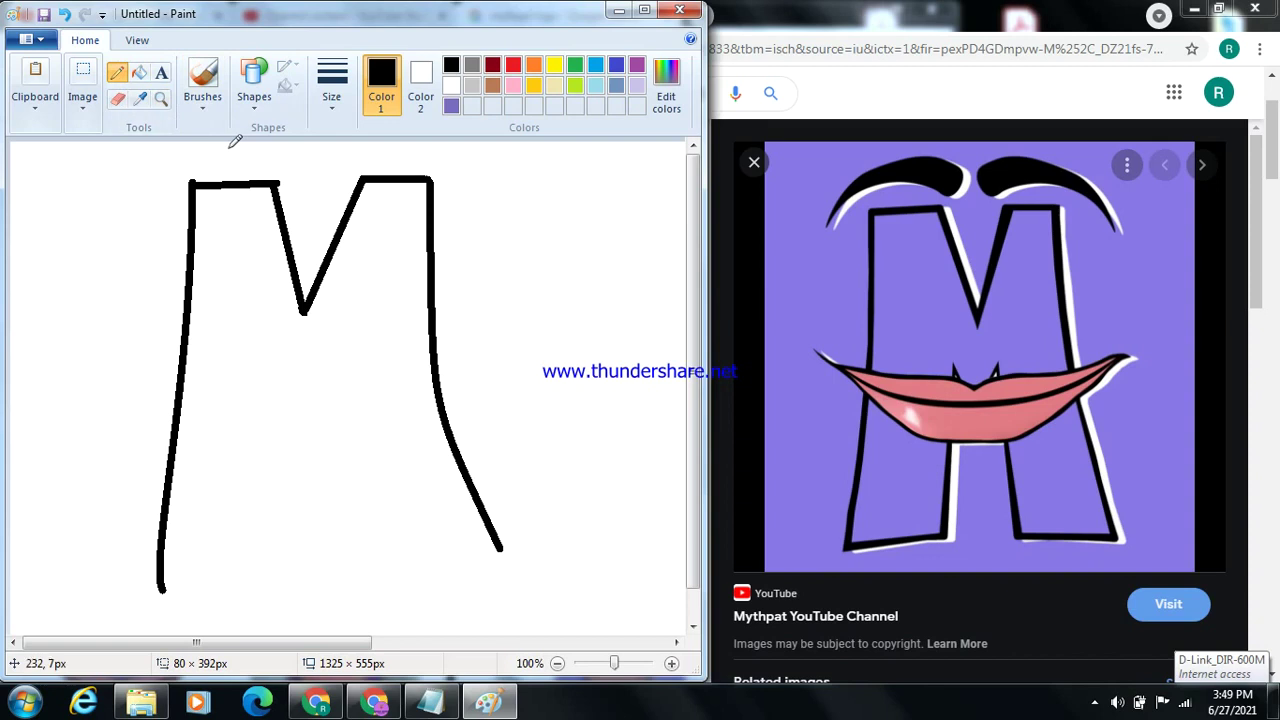
left_click(113, 358)
left_click_drag(111, 363, 131, 371)
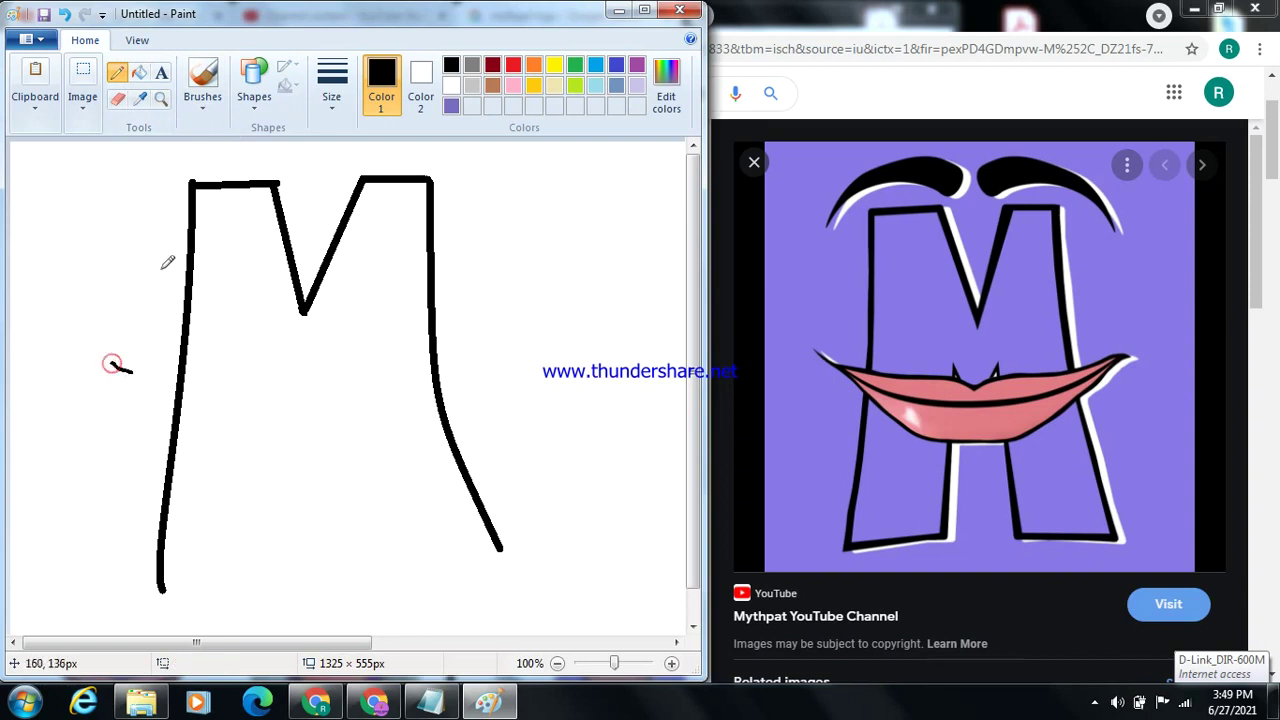
left_click(325, 114)
left_click(358, 255)
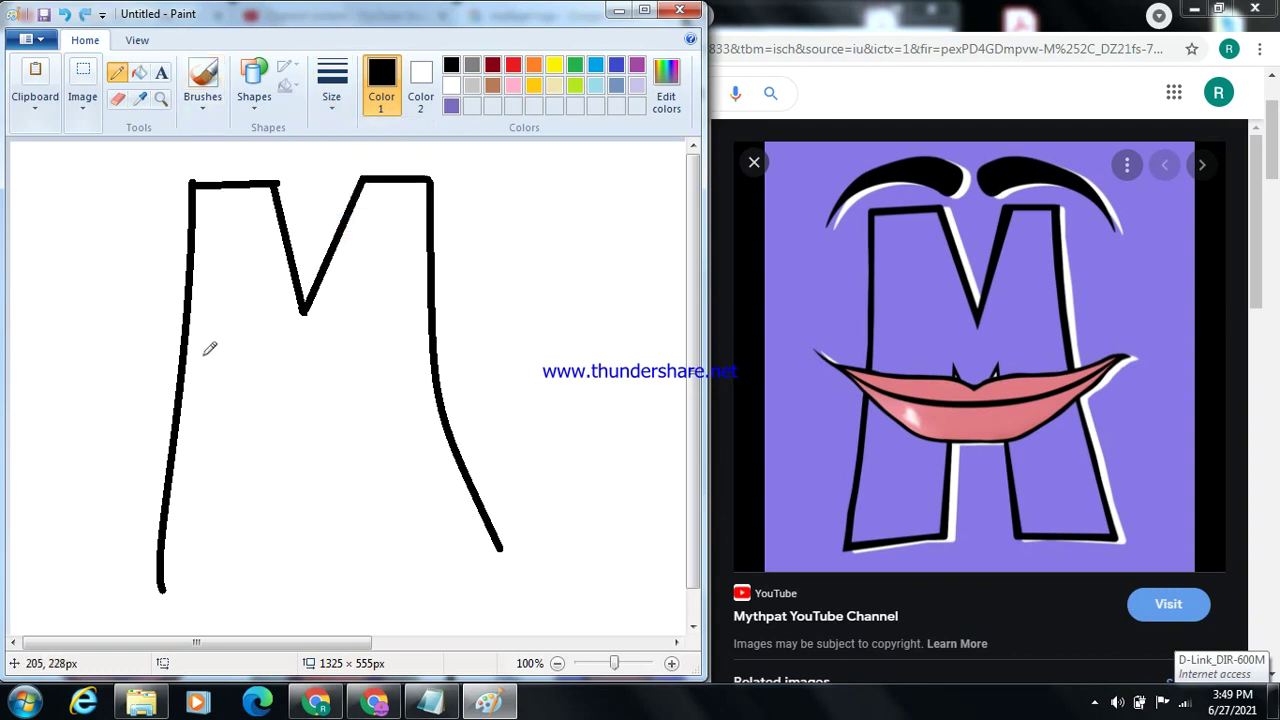
Step: Draw the upper lip's top outline across the M with a calligraphy brush, dipping in the middle and rising at the outer corners
left_click(211, 101)
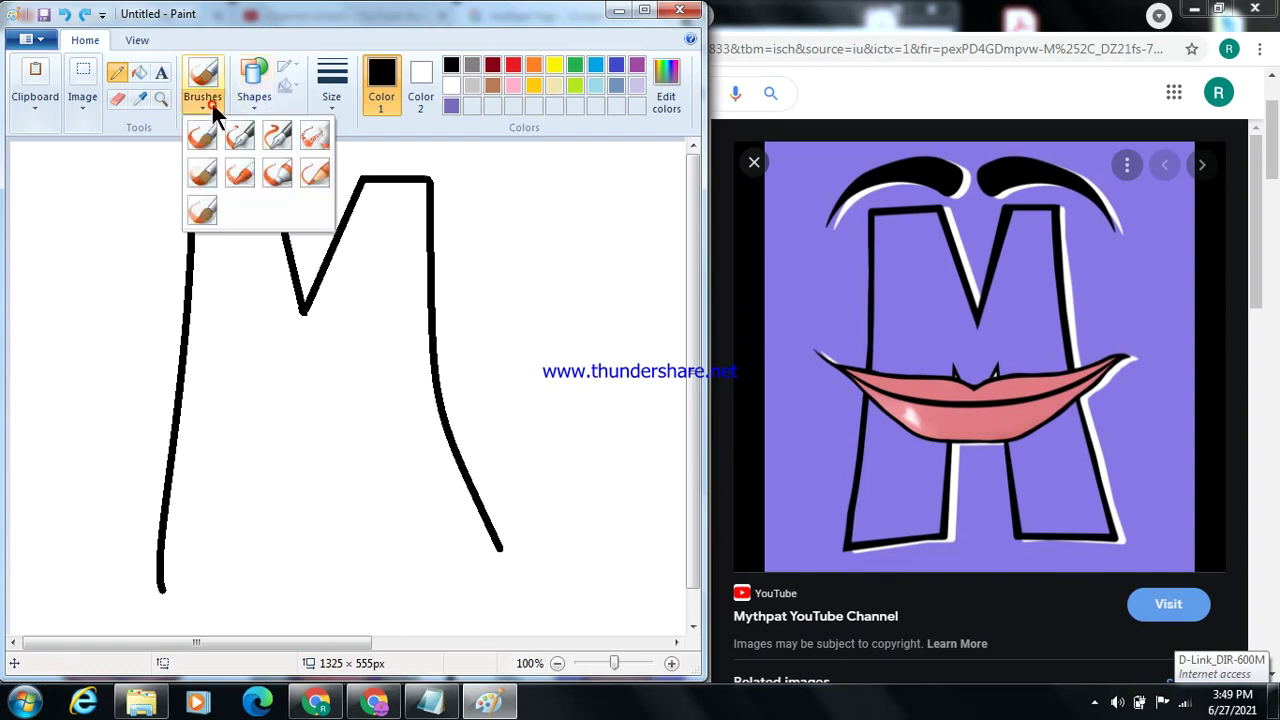
left_click(286, 140)
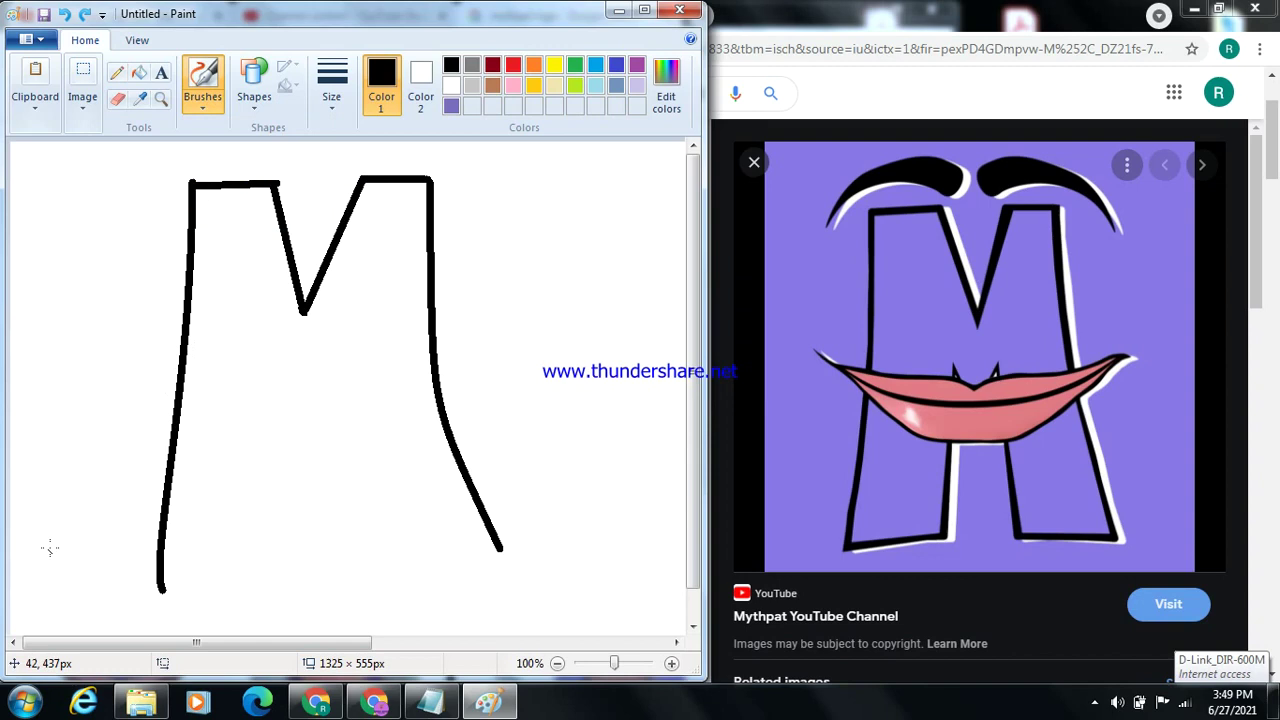
mouse_move(104, 356)
left_mouse_down()
mouse_move(129, 378)
mouse_move(171, 384)
left_mouse_up()
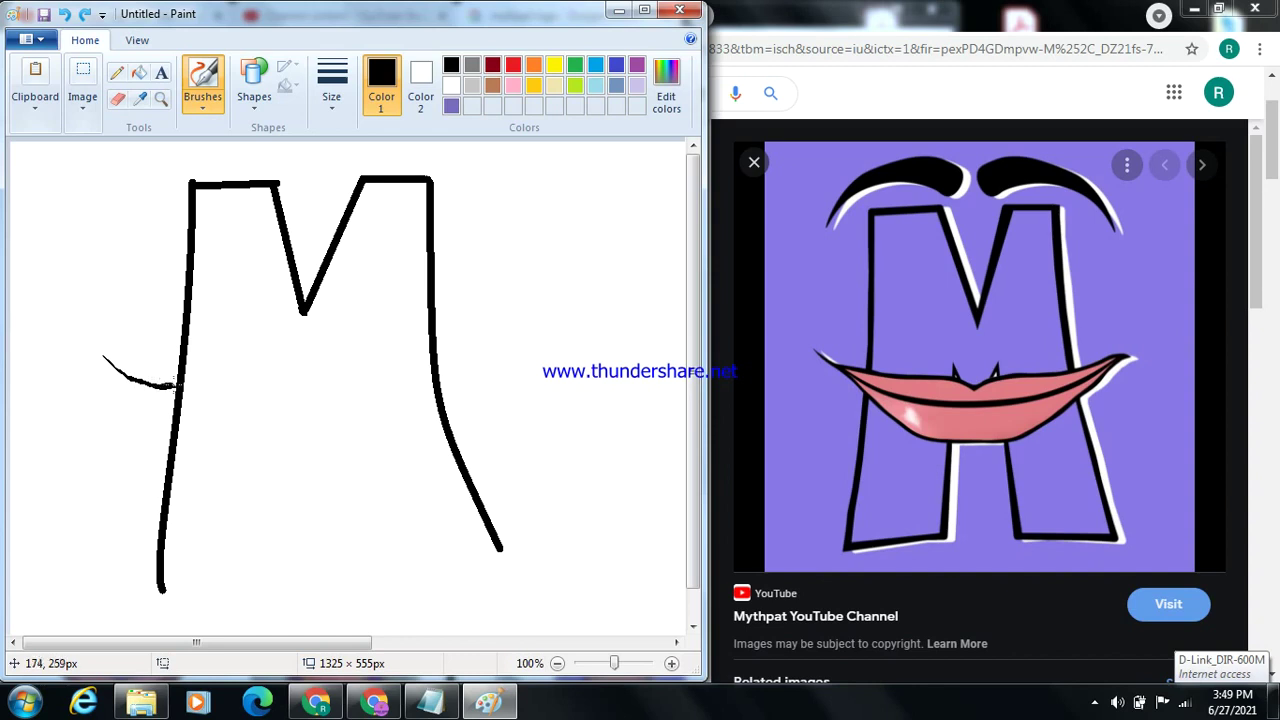
left_click_drag(199, 386, 296, 409)
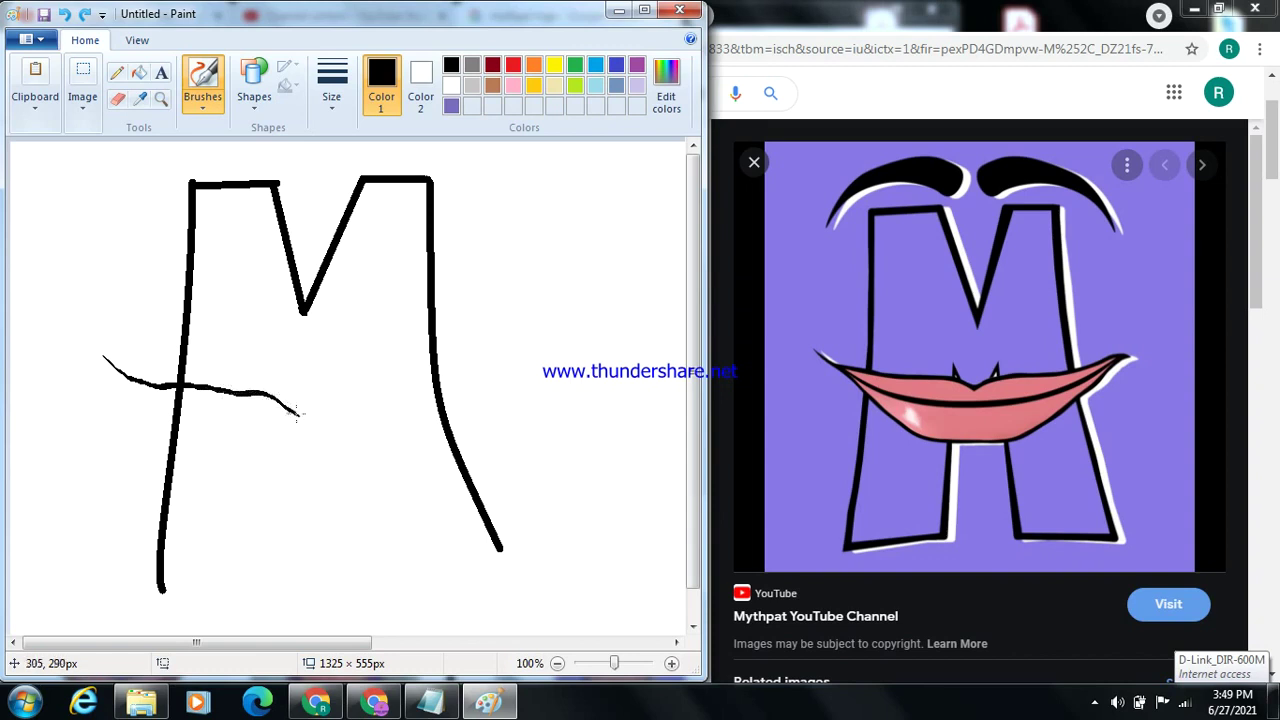
mouse_move(308, 419)
left_mouse_down()
mouse_move(332, 391)
mouse_move(466, 396)
mouse_move(543, 374)
left_mouse_up()
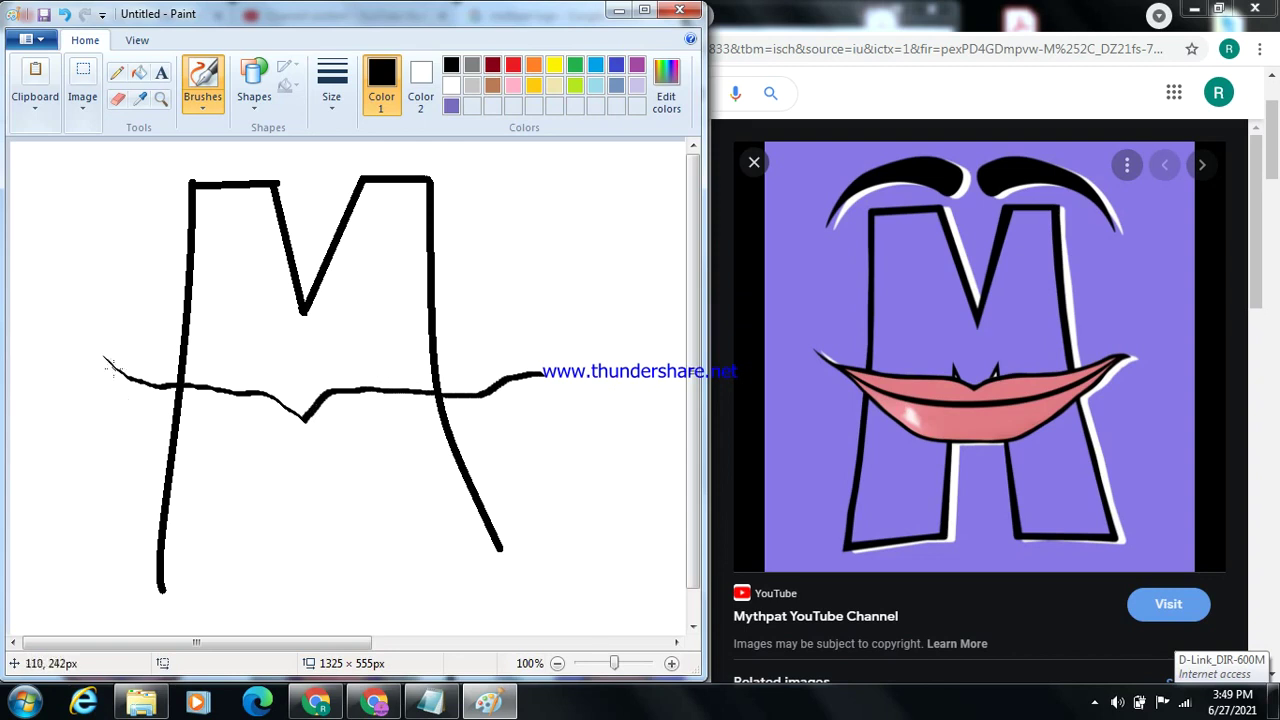
Step: Draw the mouth line below the upper lip's outline as a sagging curve joining the two mouth corners
left_click_drag(112, 368, 158, 400)
left_click_drag(195, 411, 260, 433)
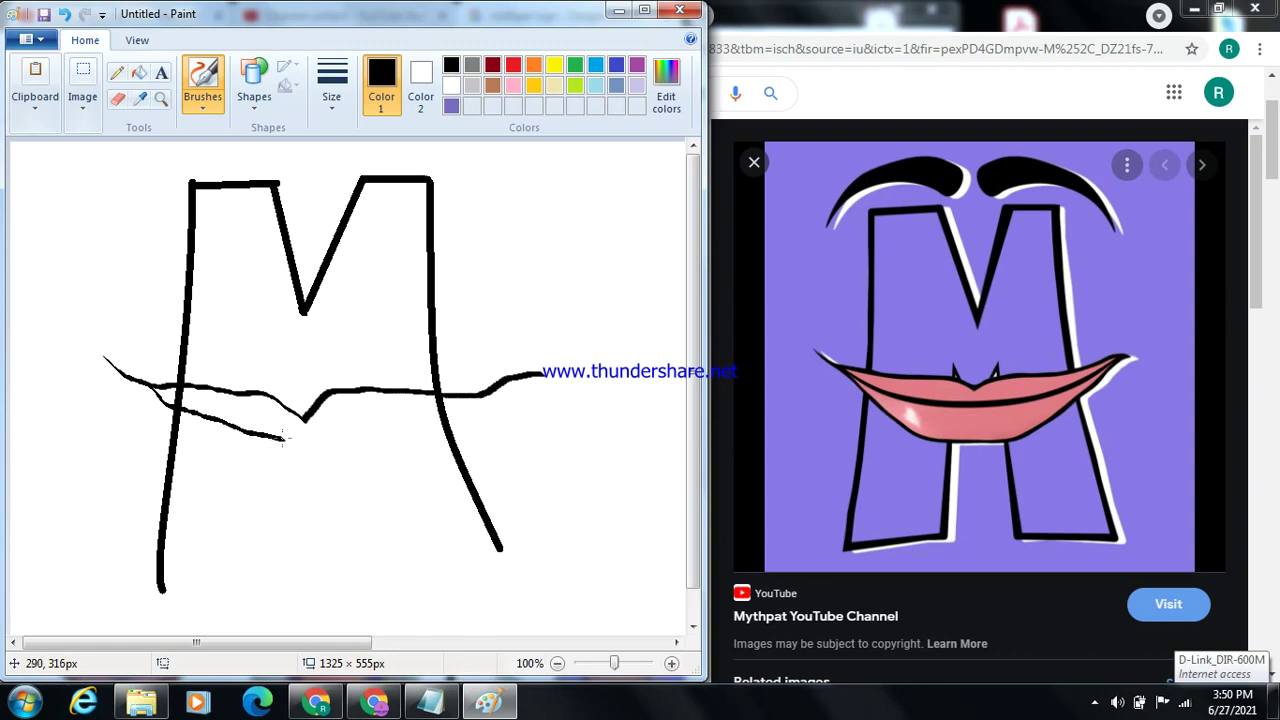
mouse_move(283, 437)
left_mouse_down()
mouse_move(409, 435)
mouse_move(549, 374)
left_mouse_up()
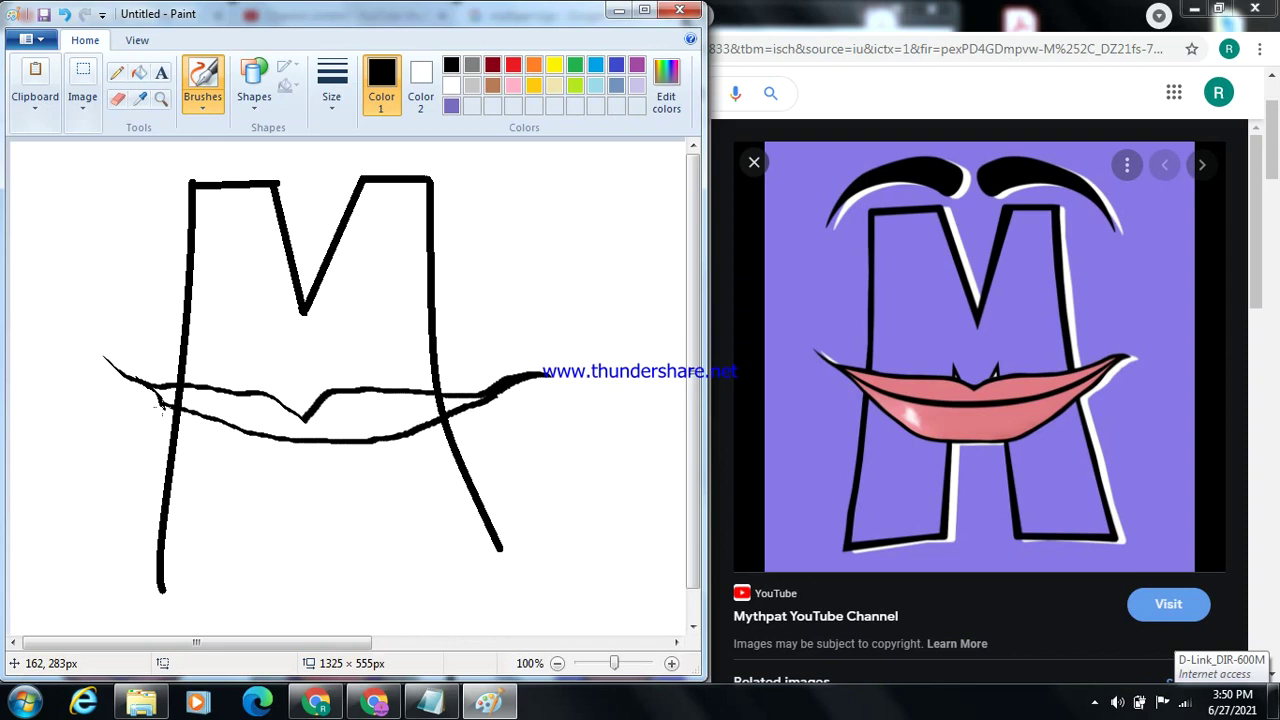
Step: Draw the lower lip's outline below the mouth line, curving down from one corner and back up to the other
mouse_move(158, 405)
left_mouse_down()
mouse_move(268, 498)
mouse_move(404, 505)
mouse_move(420, 470)
mouse_move(413, 486)
left_mouse_up()
key("ctrl+z")
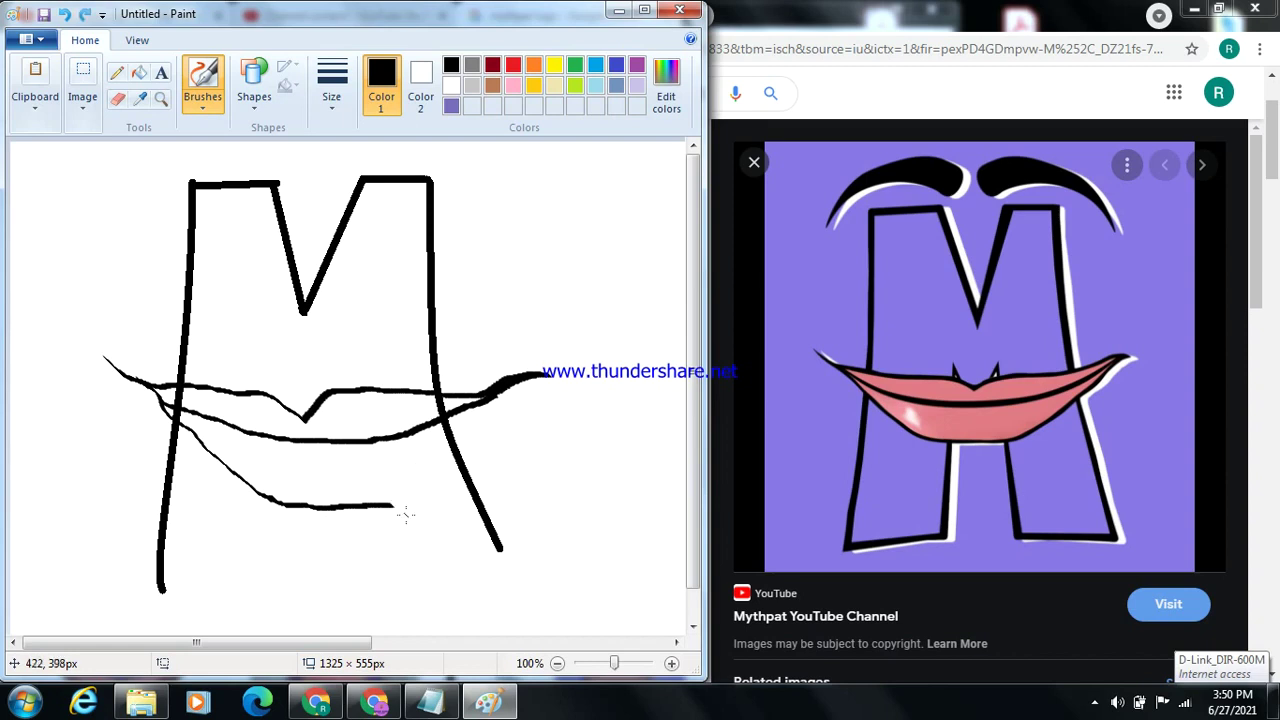
left_click_drag(389, 505, 498, 381)
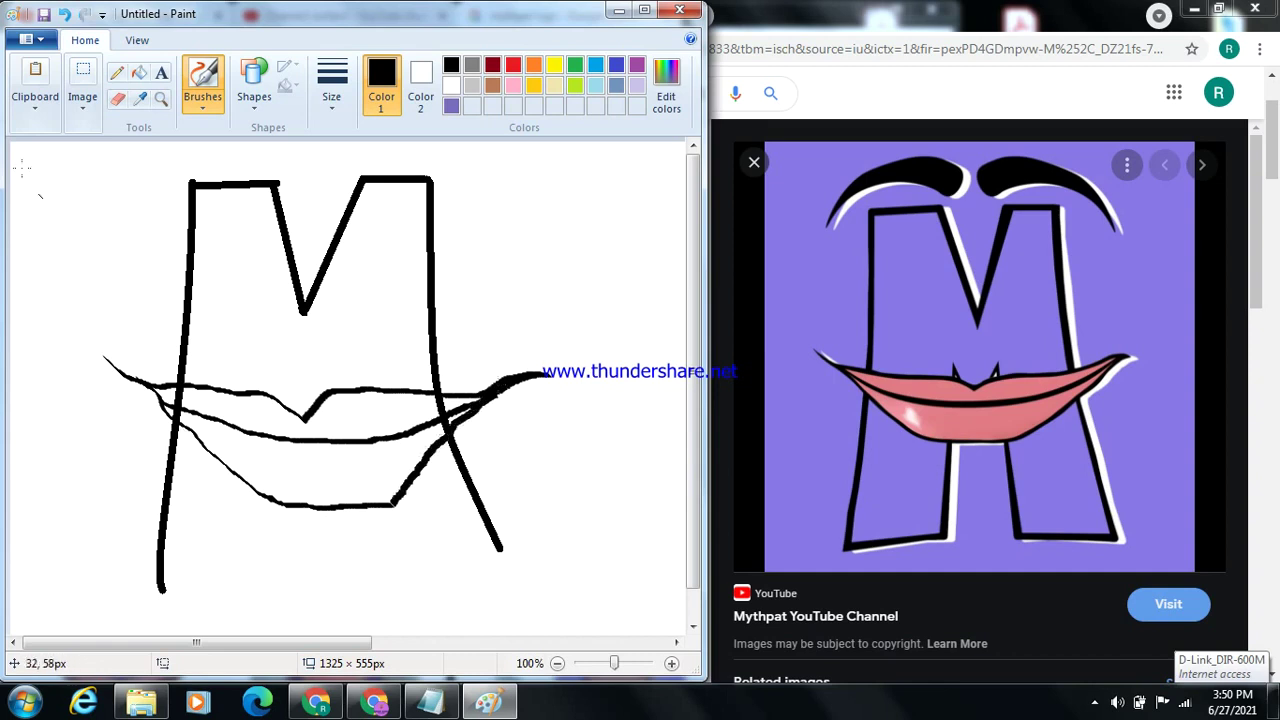
Step: Erase the bottom edge of the lower lip, leaving its two sloping sides
left_click(117, 99)
left_click_drag(413, 505, 268, 497)
left_click_drag(397, 505, 376, 496)
left_click_drag(266, 497, 264, 488)
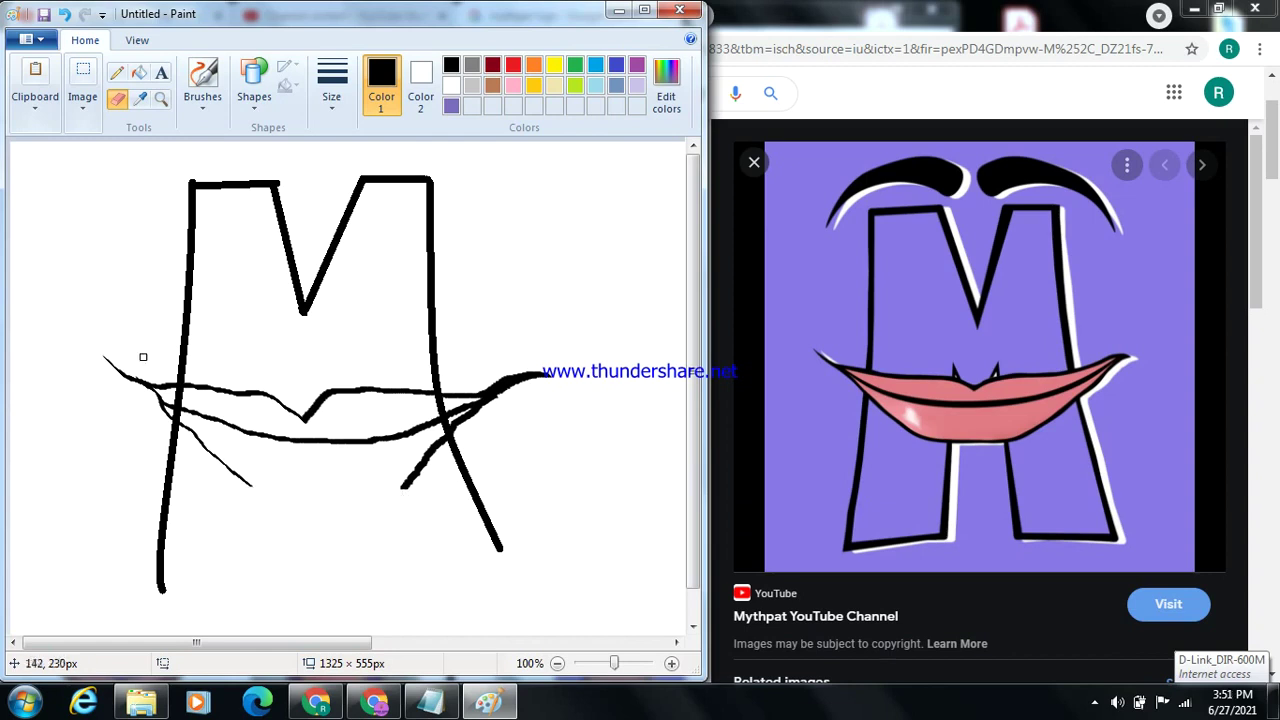
Step: Redraw the lower lip's bottom edge slightly higher with the Pencil, joining the two sloping sides and undoing misplaced strokes
left_click(117, 80)
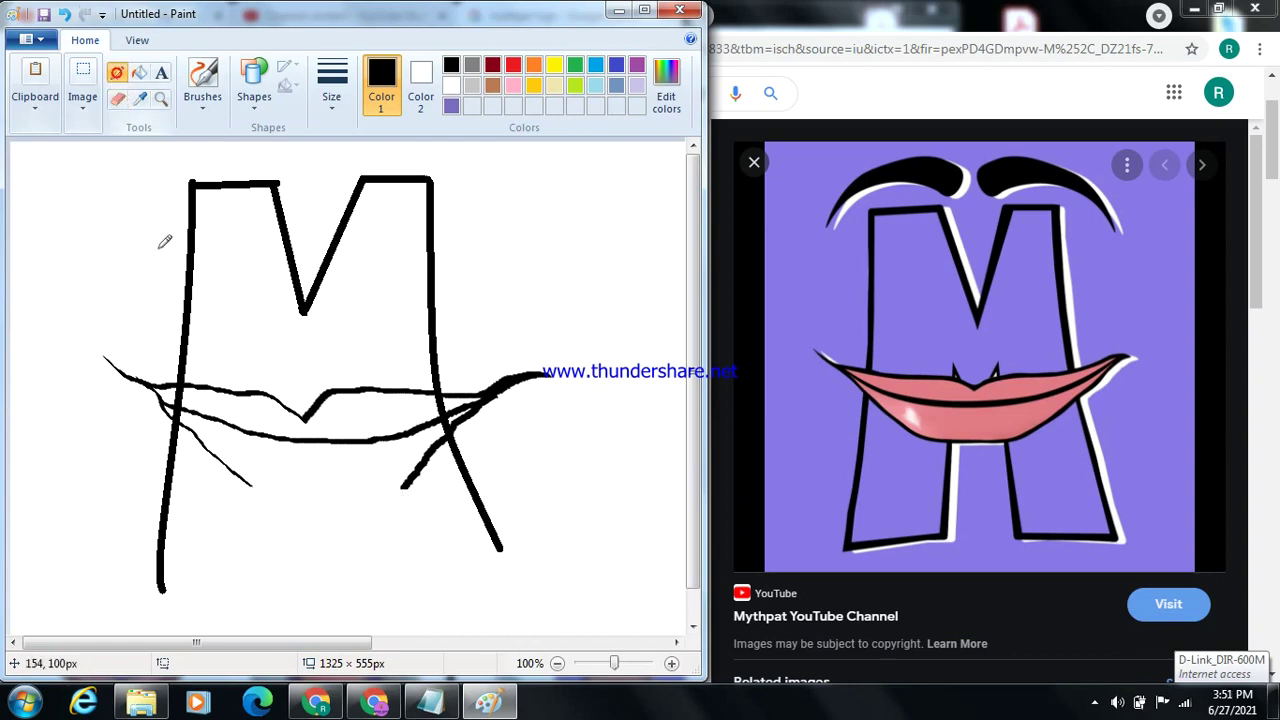
mouse_move(248, 484)
left_mouse_down()
mouse_move(413, 485)
mouse_move(429, 464)
mouse_move(414, 486)
left_mouse_up()
key("ctrl+z")
key("ctrl+z")
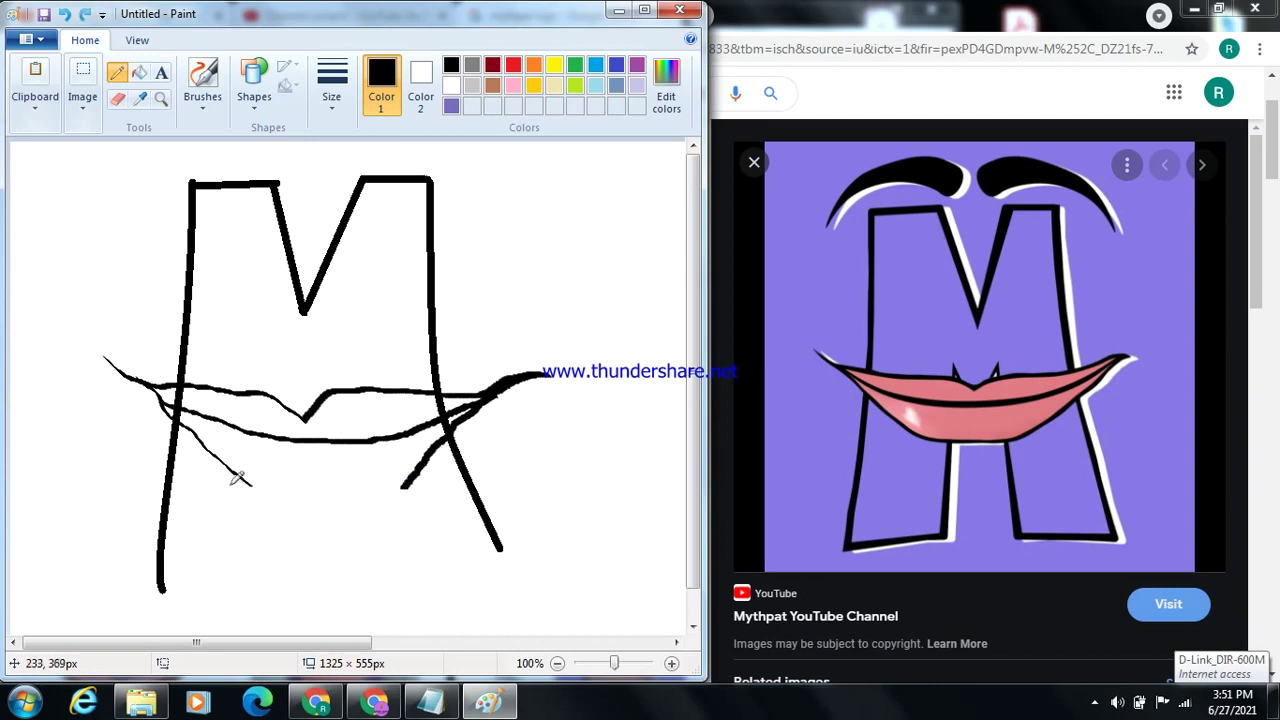
mouse_move(252, 486)
left_mouse_down()
mouse_move(360, 494)
mouse_move(414, 478)
left_mouse_up()
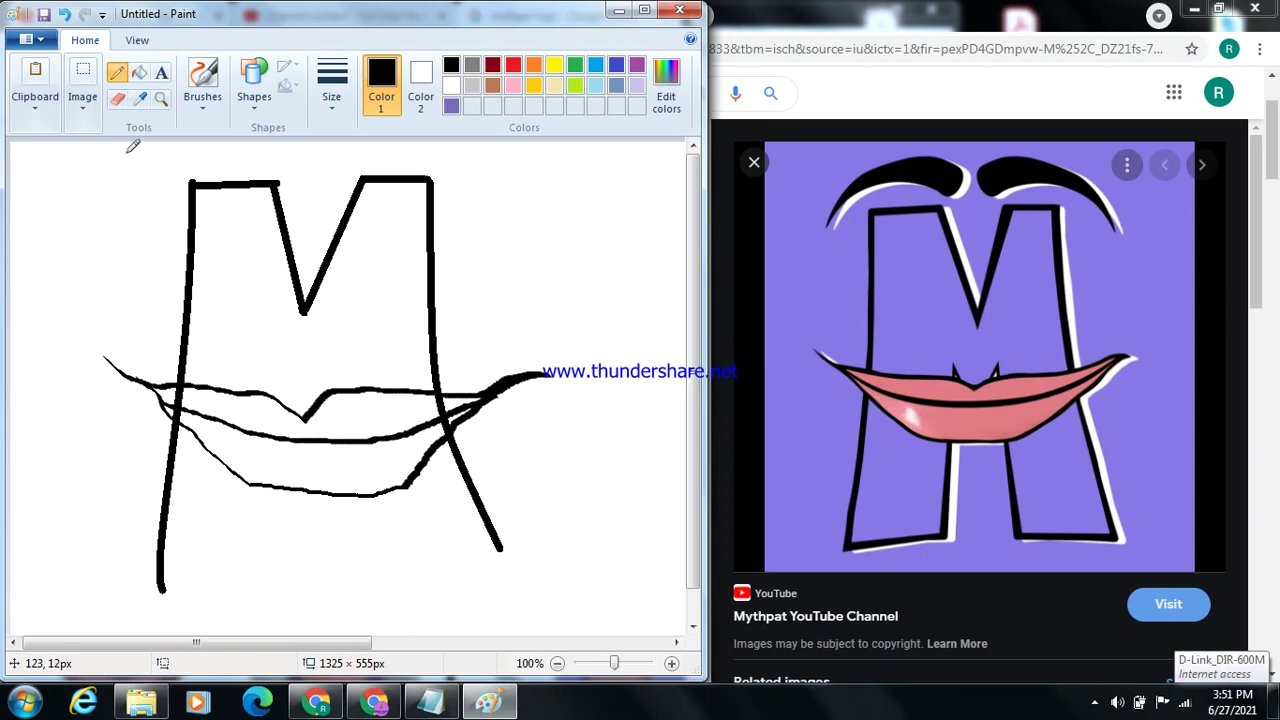
Step: Draw the left leg's inner edge as a line about 21 × 106 px and close its foot with a curve about 95 × 21 px
left_click(263, 98)
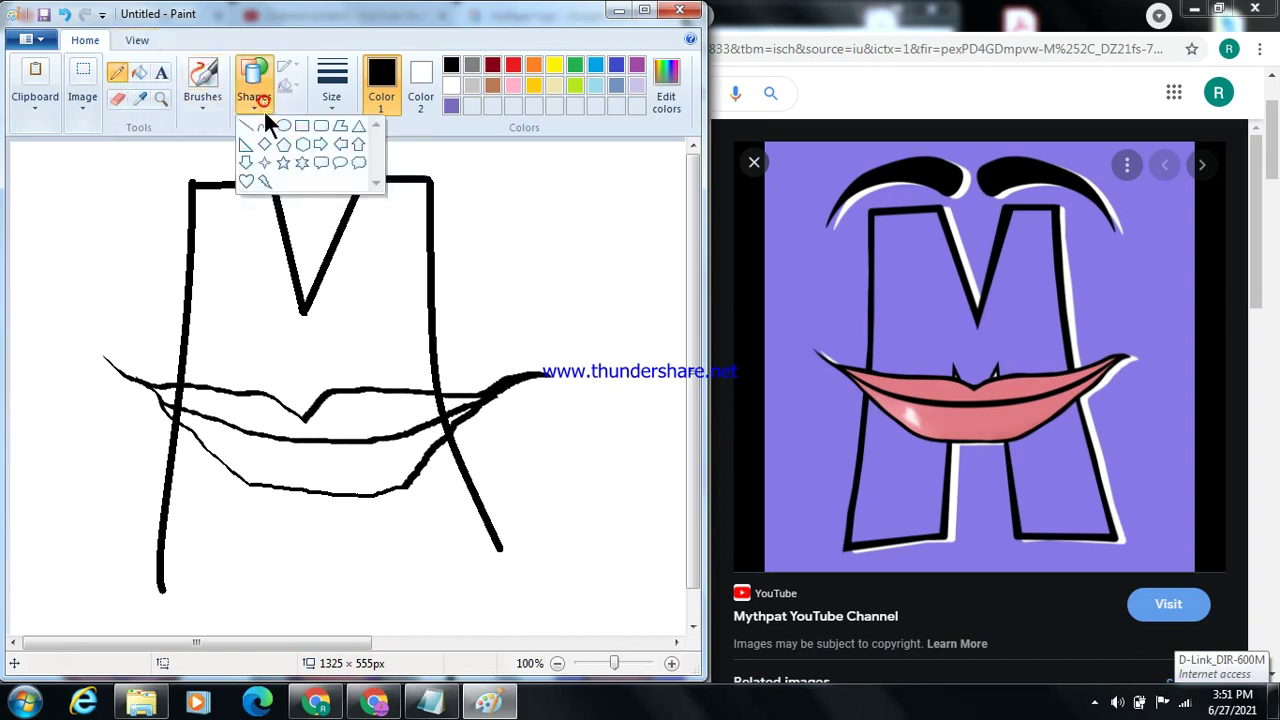
left_click(248, 127)
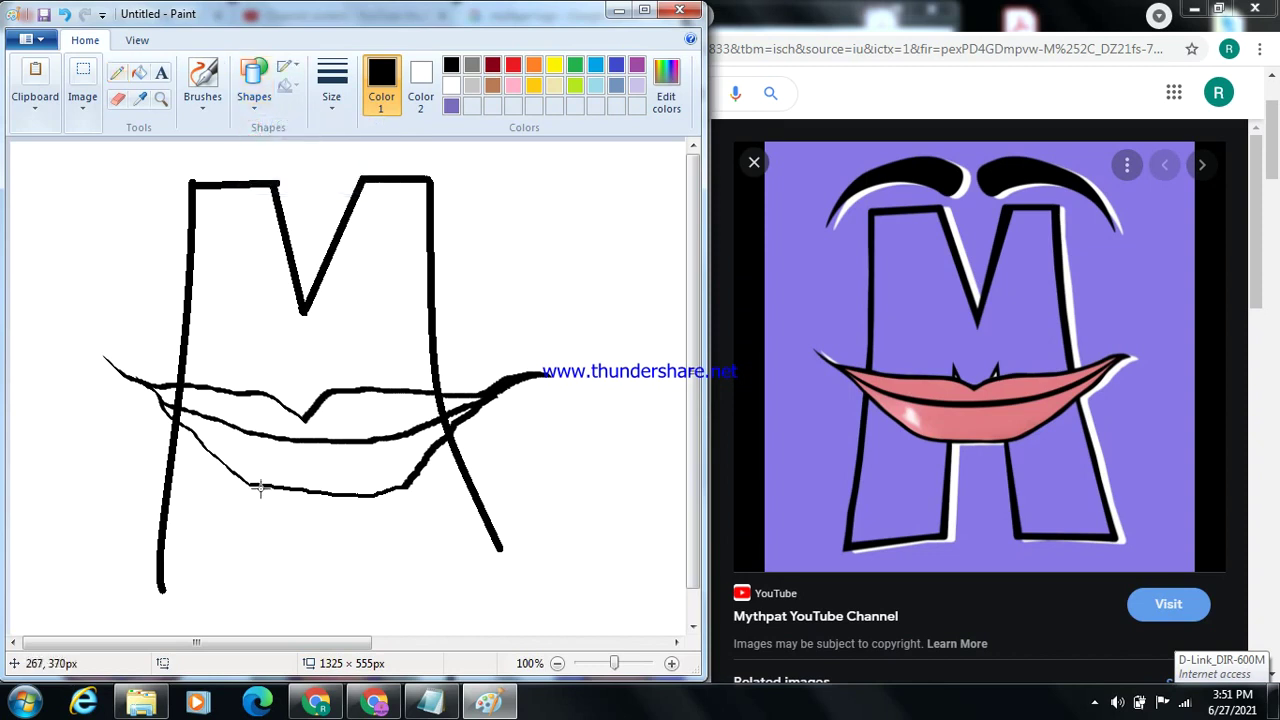
mouse_move(265, 486)
left_mouse_down()
mouse_move(263, 533)
mouse_move(234, 580)
mouse_move(248, 583)
left_mouse_up()
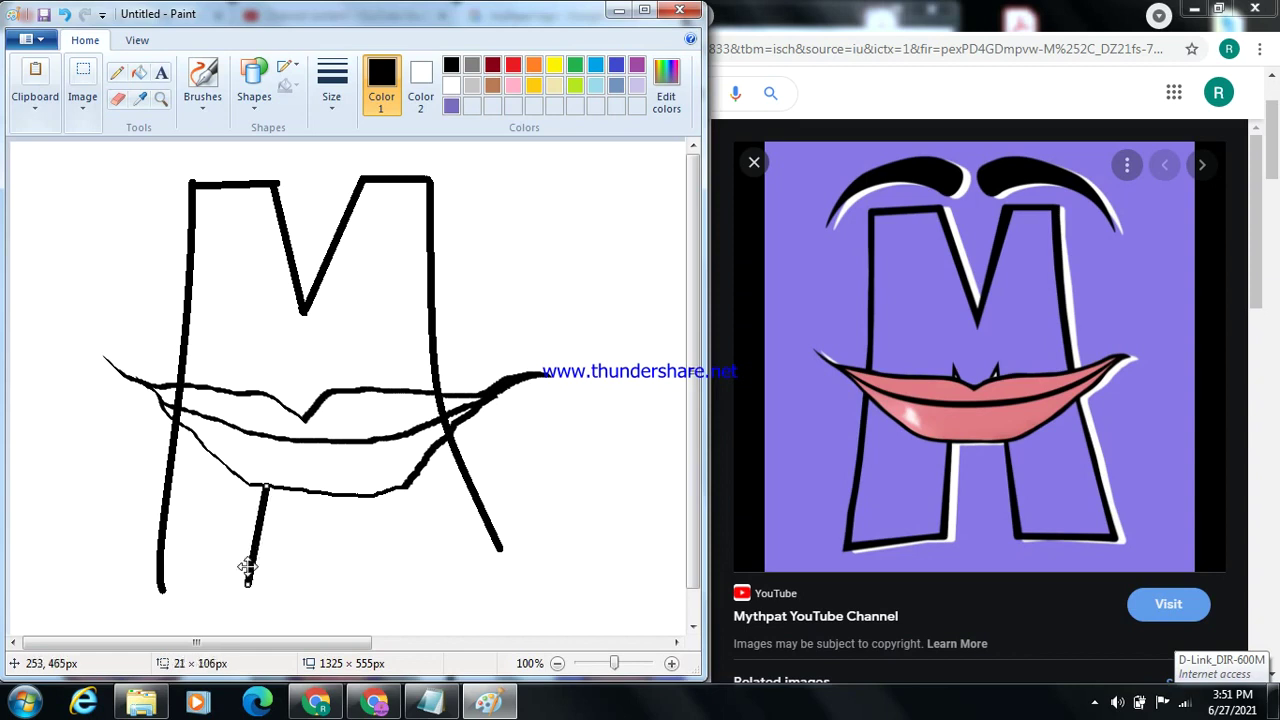
left_click(258, 95)
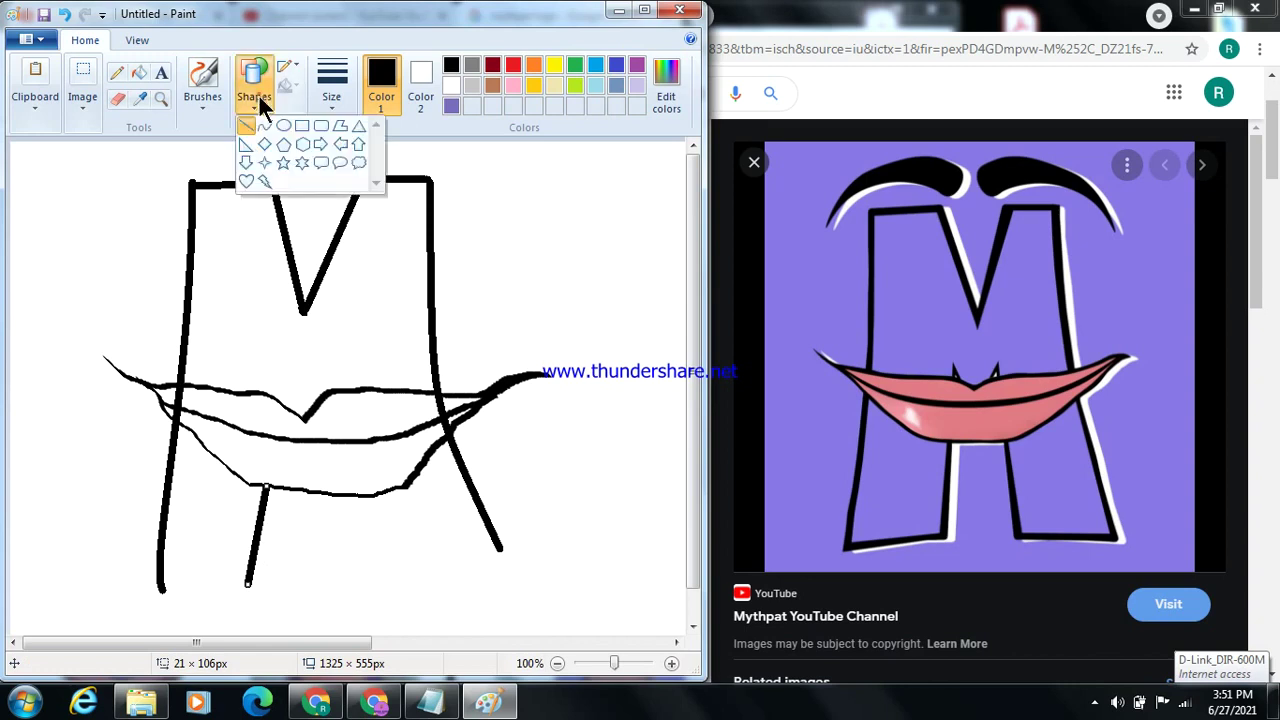
left_click(267, 131)
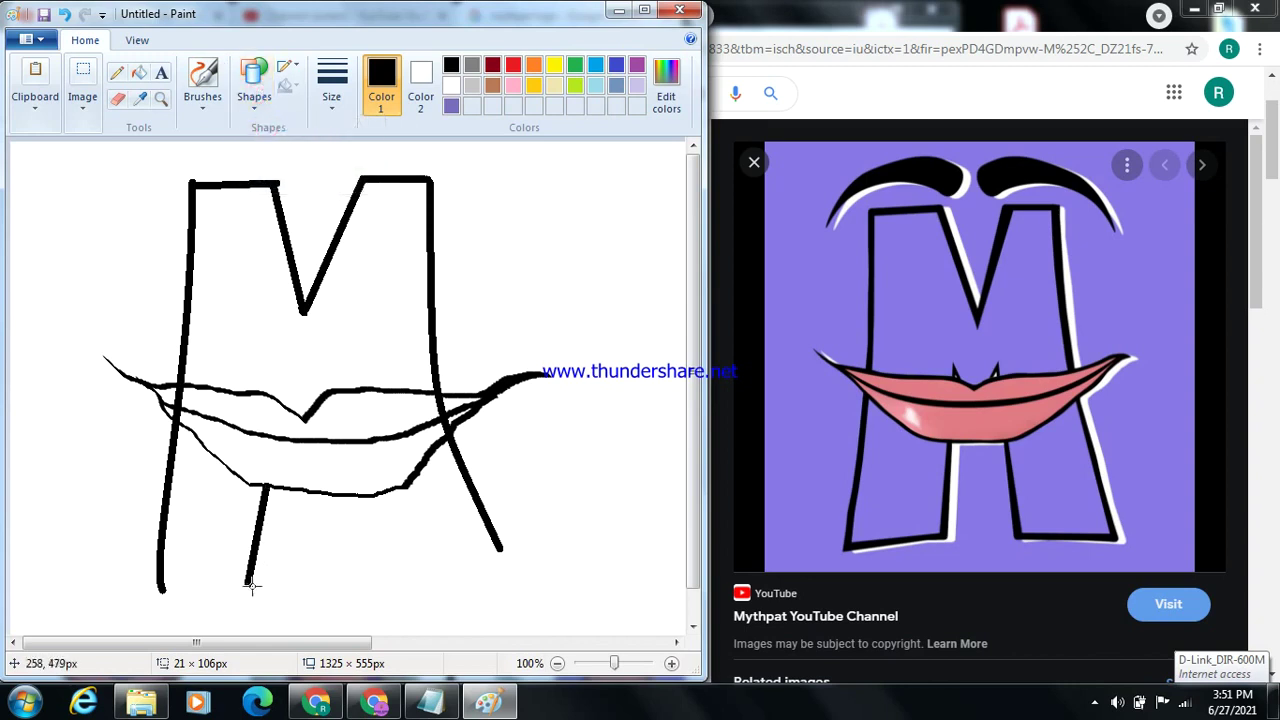
mouse_move(246, 583)
left_mouse_down()
mouse_move(161, 592)
mouse_move(204, 583)
mouse_move(208, 569)
mouse_move(247, 570)
left_mouse_up()
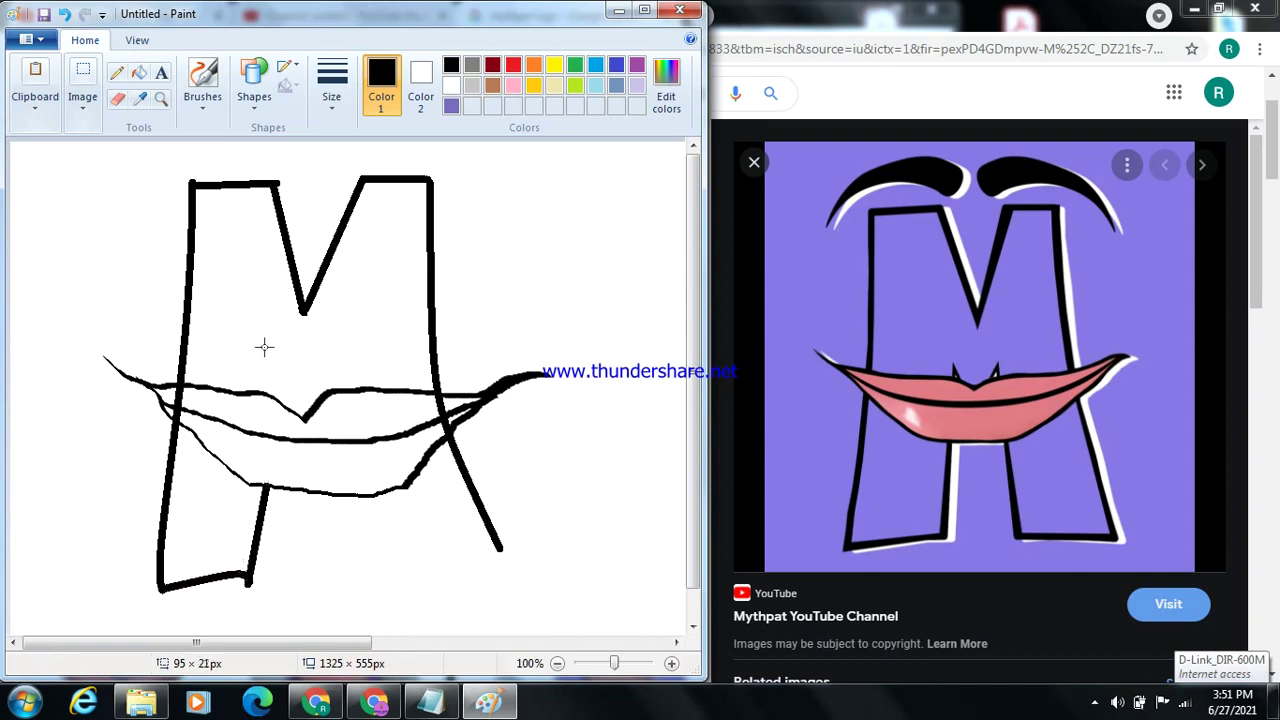
Step: Draw two small peaks beside the upper lip's central dip with the Curve tool, about 13 × 46 px and 19 × 31 px
left_click(254, 92)
left_click(266, 125)
mouse_move(277, 398)
left_mouse_down()
mouse_move(288, 407)
mouse_move(285, 364)
left_mouse_up()
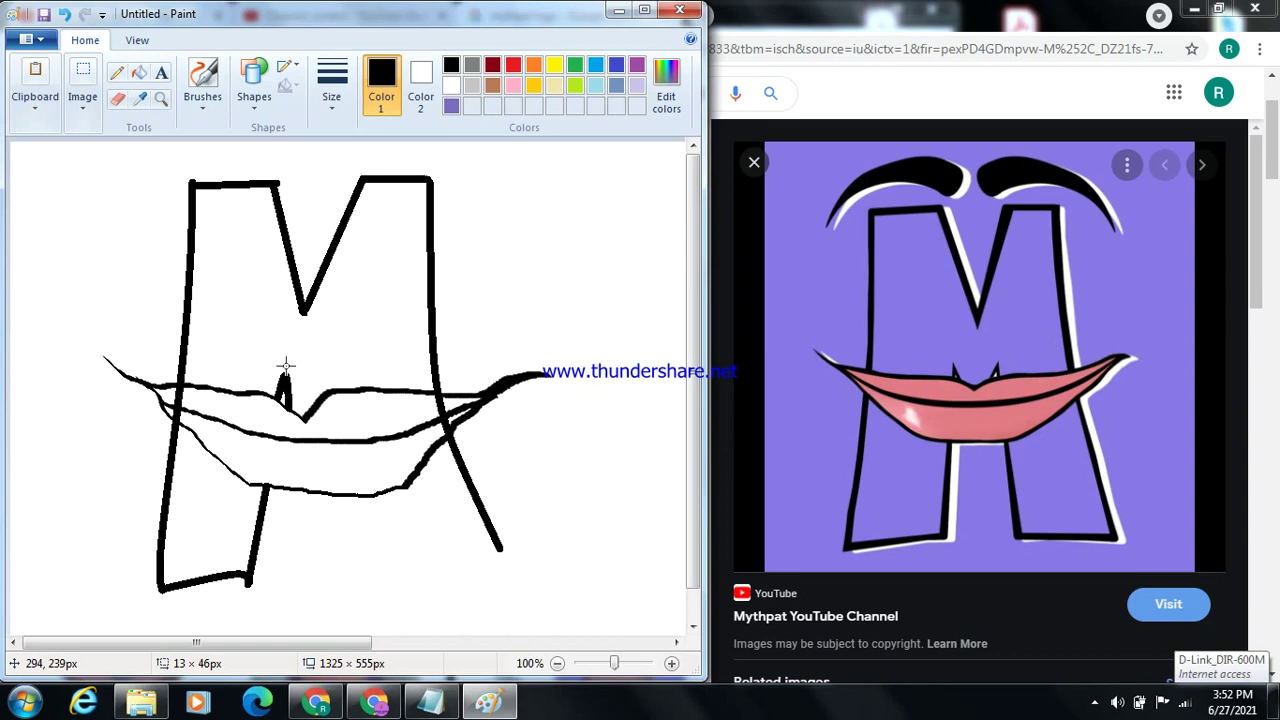
left_click_drag(285, 365, 284, 367)
left_click(260, 77)
left_click(268, 127)
mouse_move(334, 389)
left_mouse_down()
mouse_move(315, 398)
mouse_move(327, 395)
mouse_move(325, 366)
mouse_move(334, 372)
left_mouse_up()
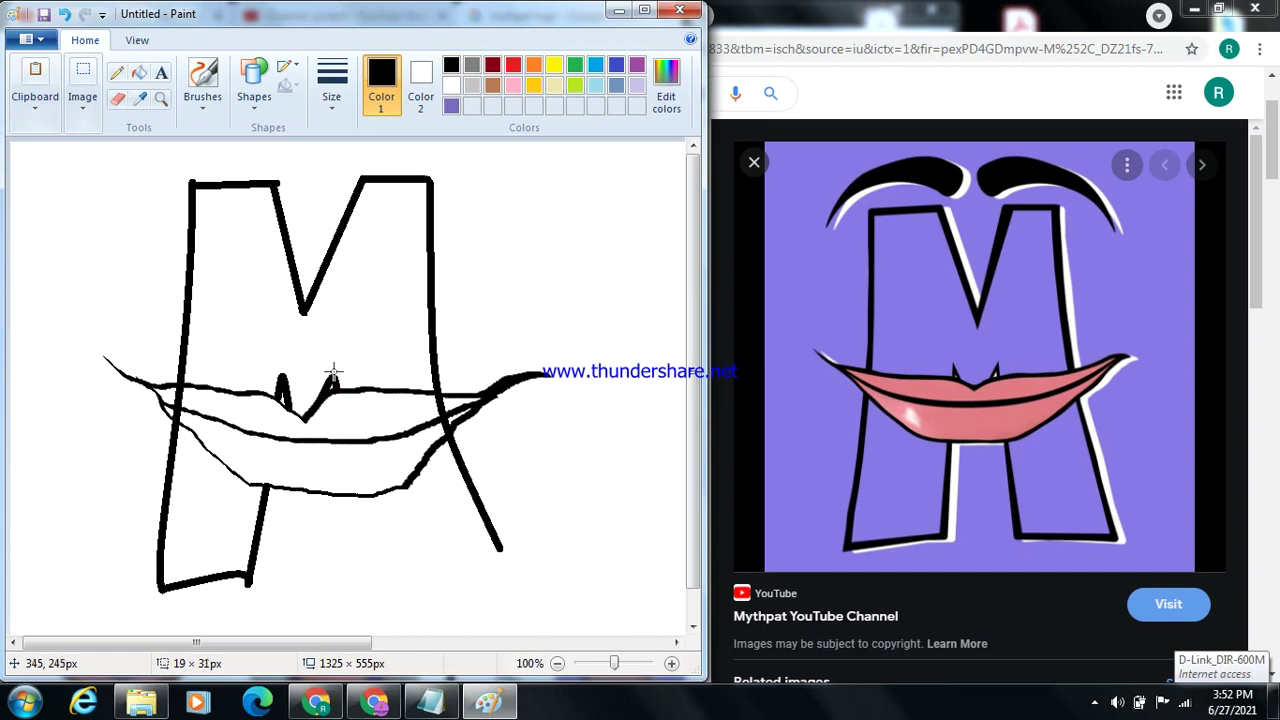
Step: Draw the right leg's inner edge down from the lower lip with the Curve tool, about 20 × 92 px
left_click(251, 92)
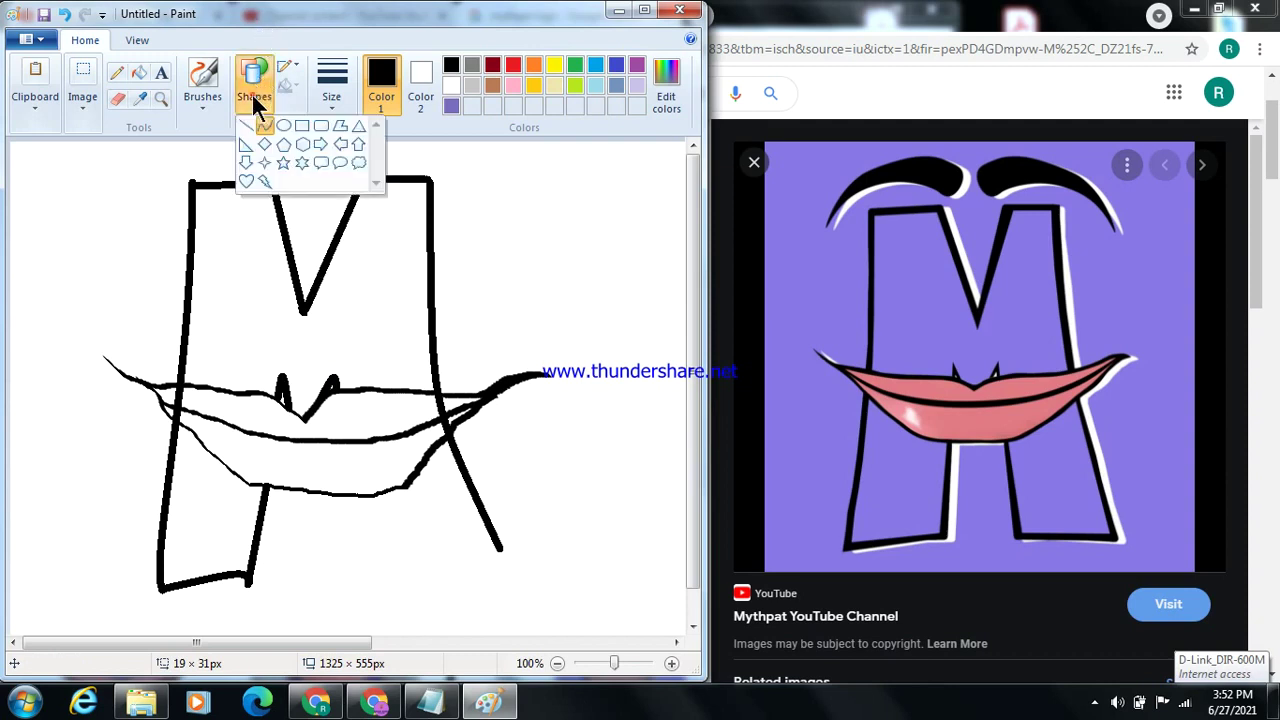
left_click(264, 125)
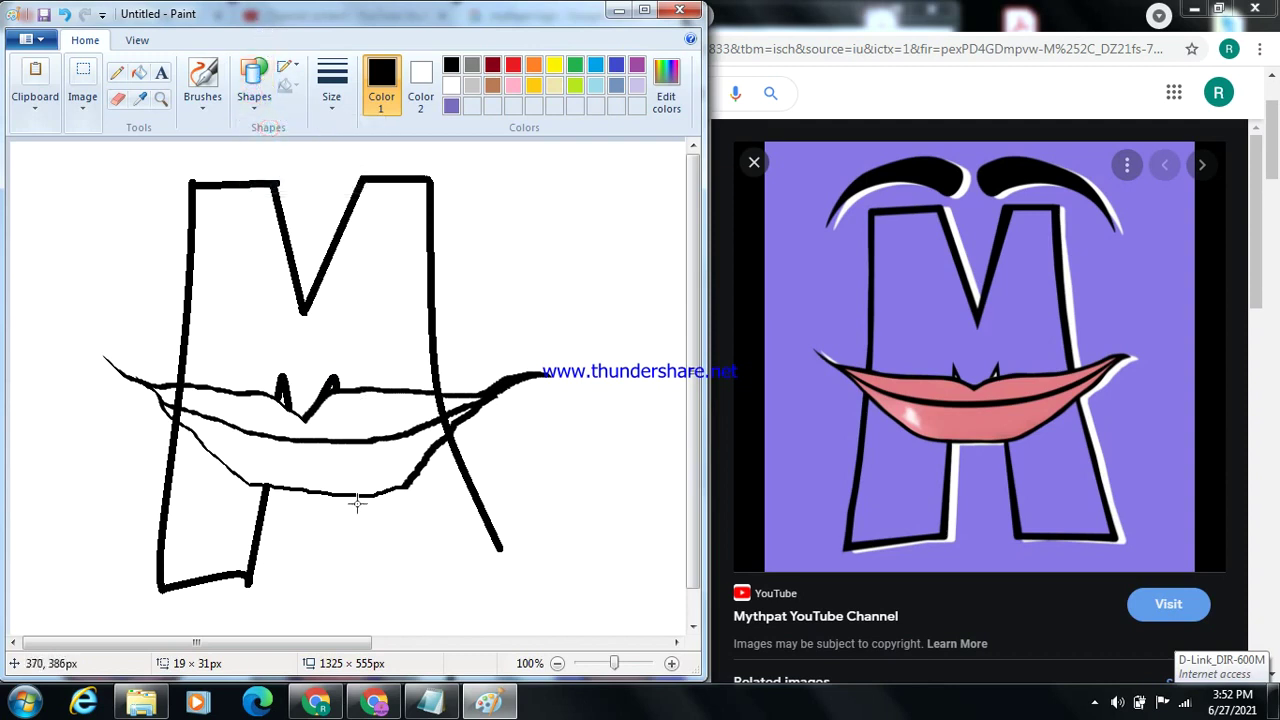
left_click_drag(355, 494, 377, 585)
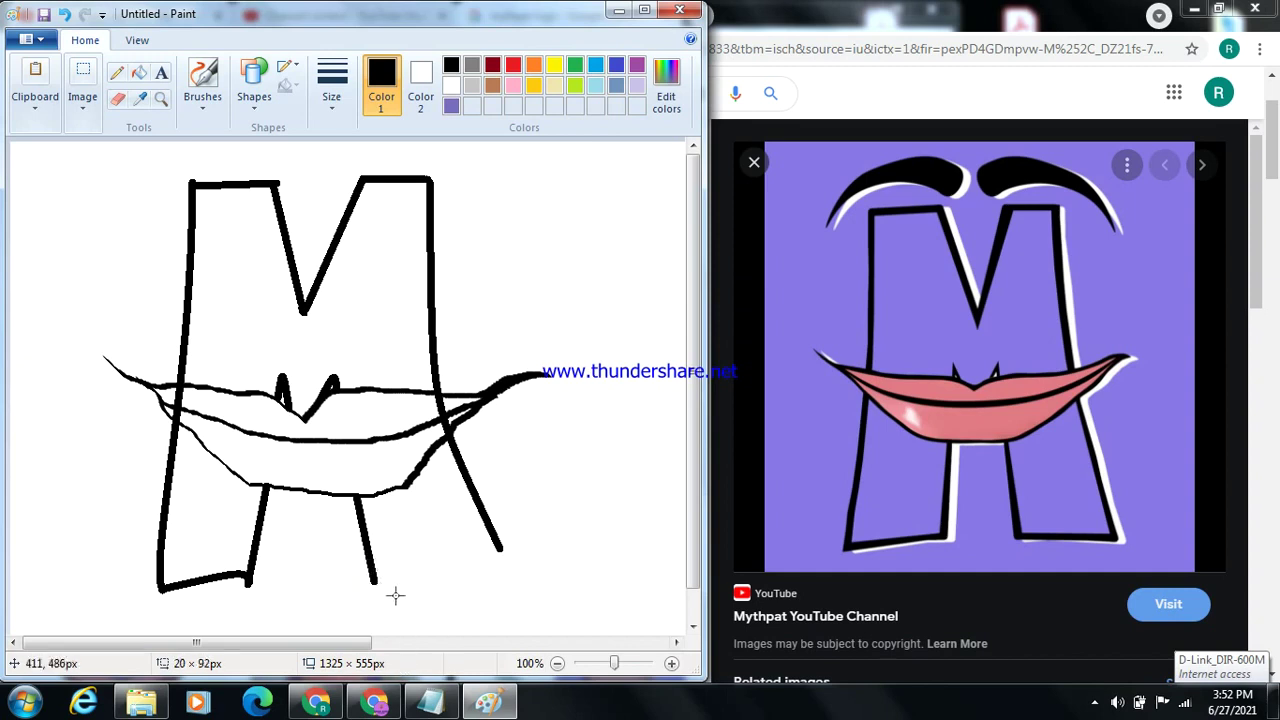
Step: Try to close the right leg's foot with a bent curve about 128 × 38 px
left_click(249, 98)
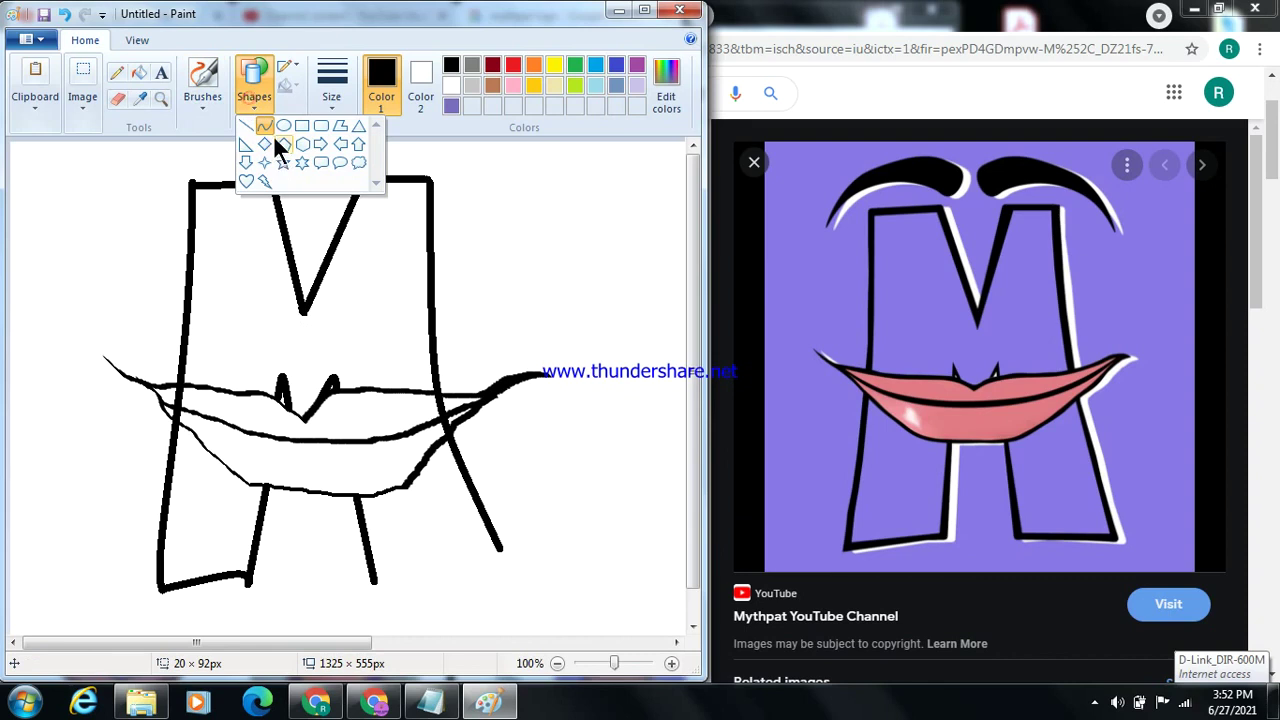
left_click(265, 121)
left_click_drag(378, 575, 498, 549)
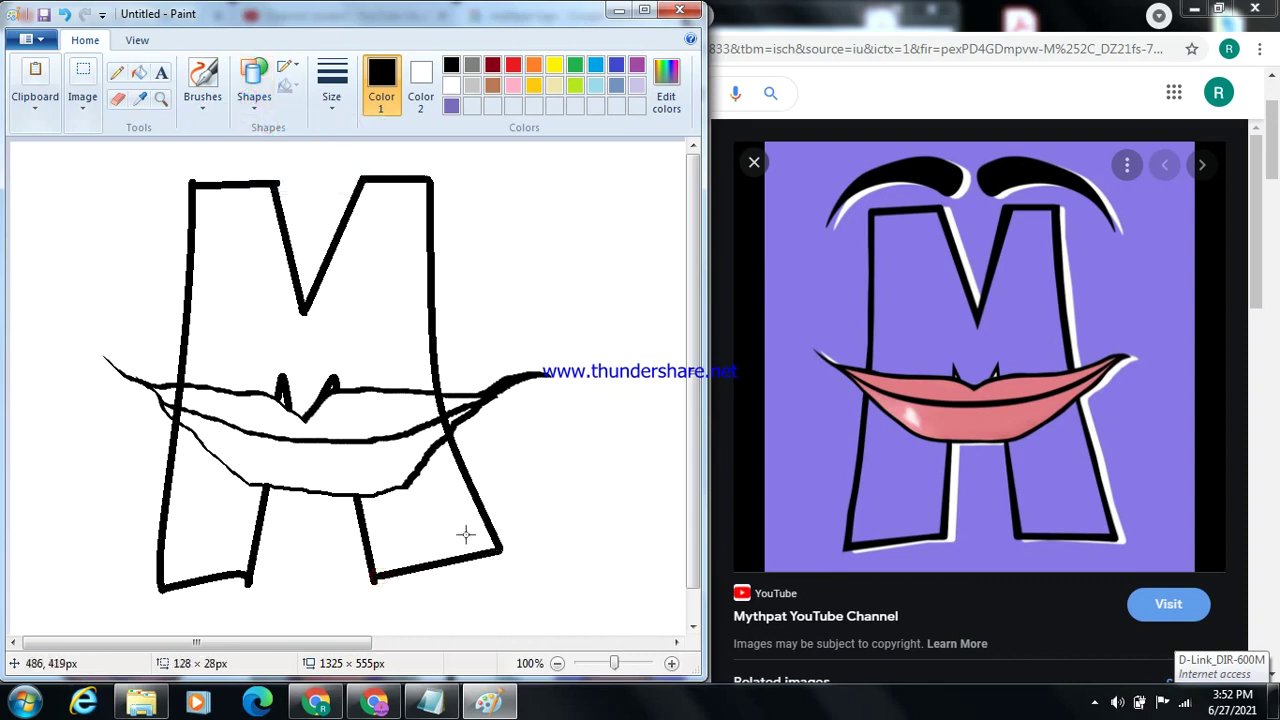
left_click_drag(471, 548, 473, 543)
left_click(475, 543)
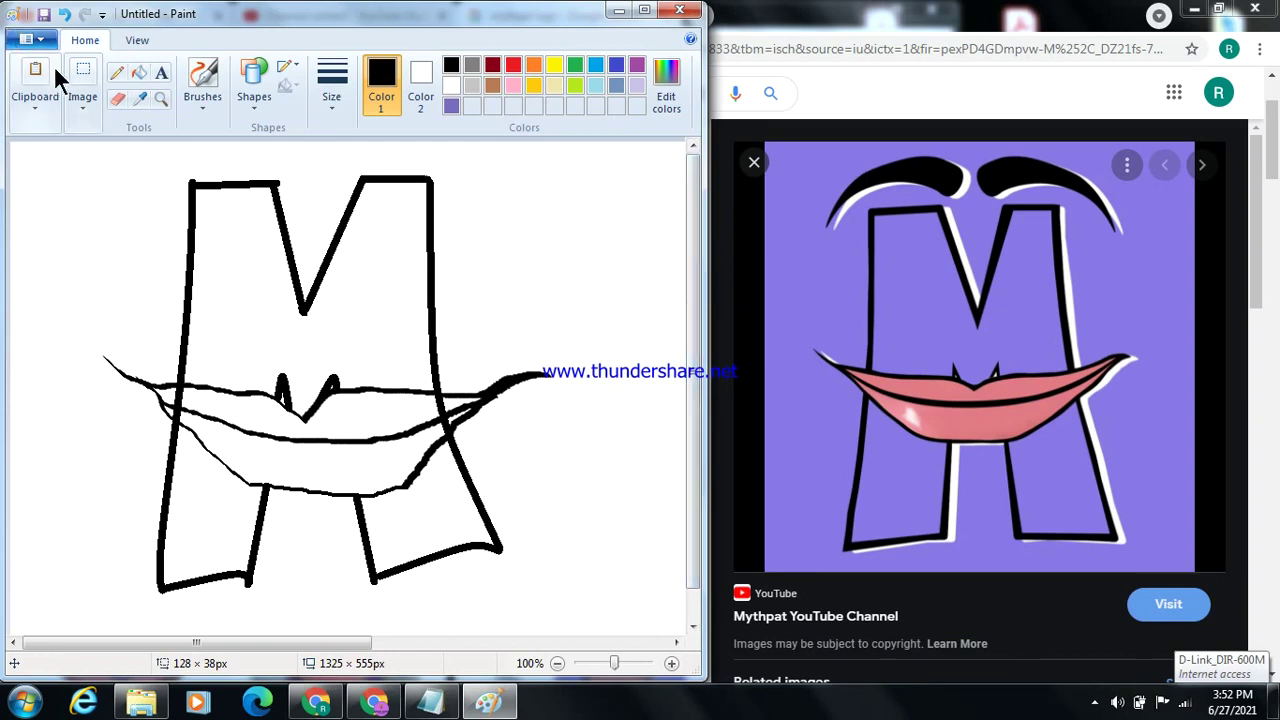
Step: Undo the curve along the right foot's bottom edge
left_click(82, 82)
left_click(103, 172)
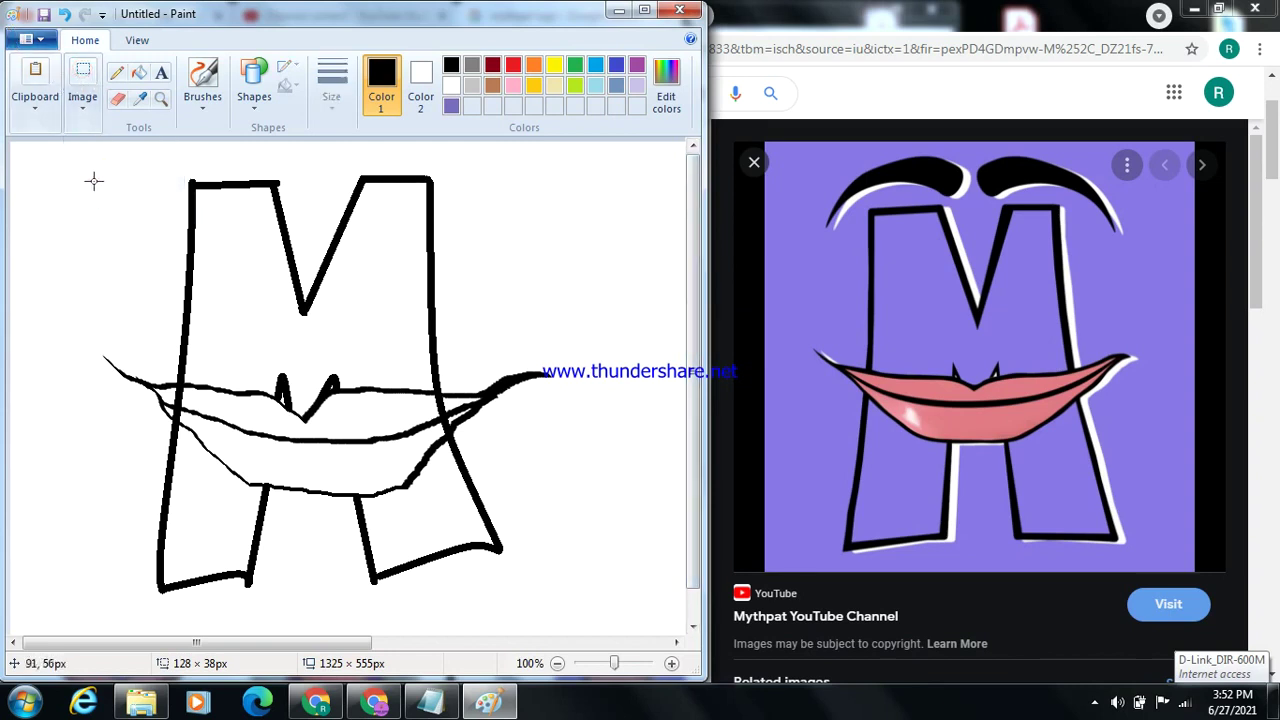
left_click(84, 90)
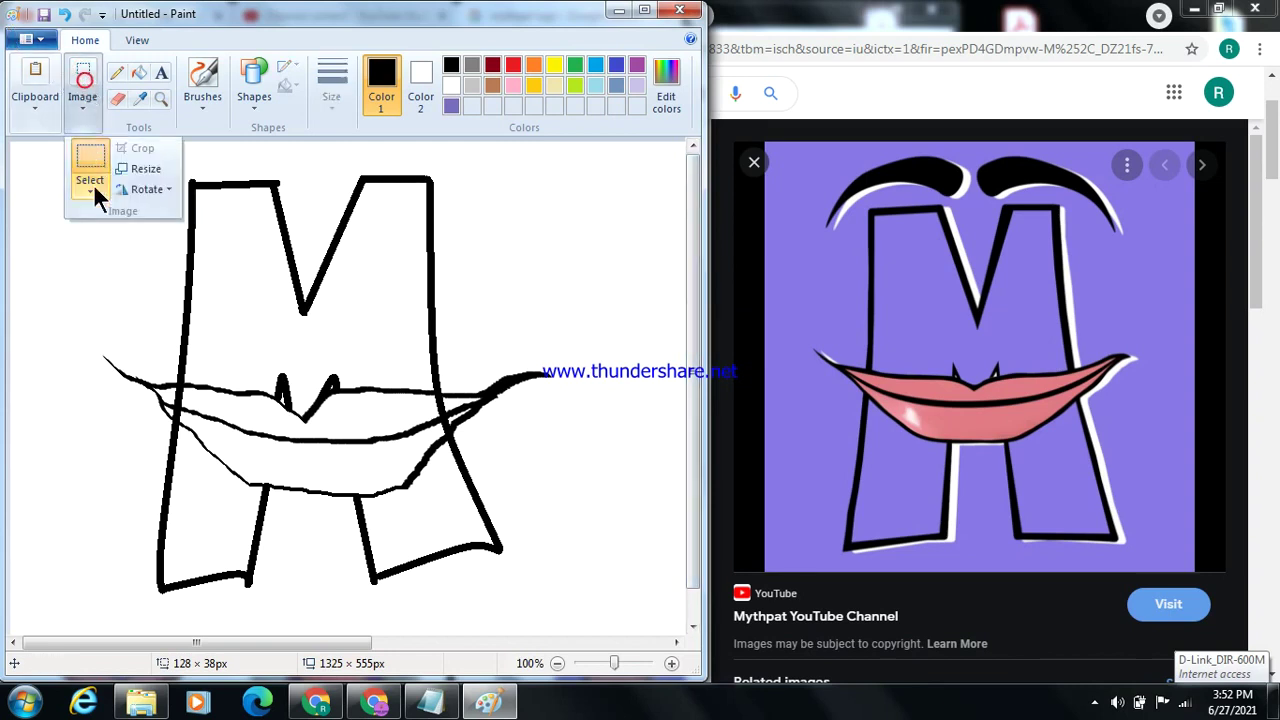
left_click(254, 166)
mouse_move(154, 156)
left_mouse_down()
mouse_move(223, 229)
mouse_move(311, 413)
mouse_move(434, 570)
mouse_move(508, 578)
mouse_move(371, 523)
mouse_move(157, 375)
left_mouse_up()
key("ctrl+z")
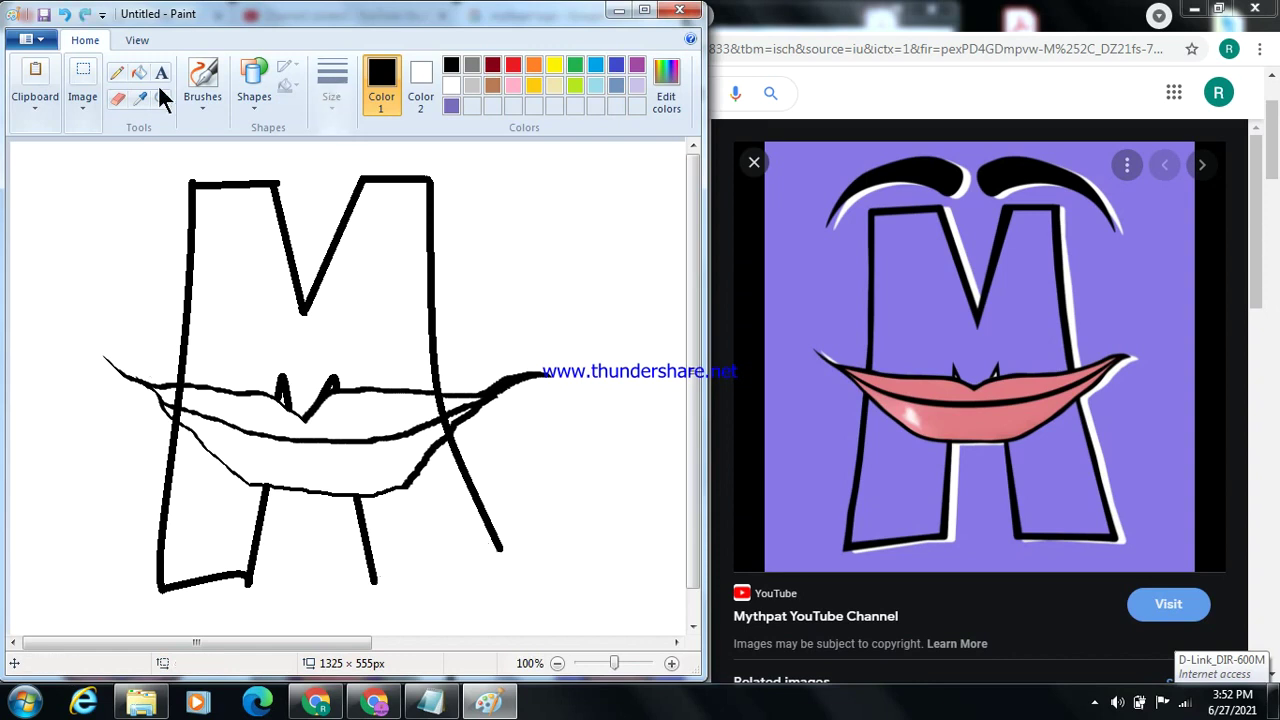
Step: Close the right leg's foot with a curve about 129 × 53 px between its inner and outer edges
left_click(252, 86)
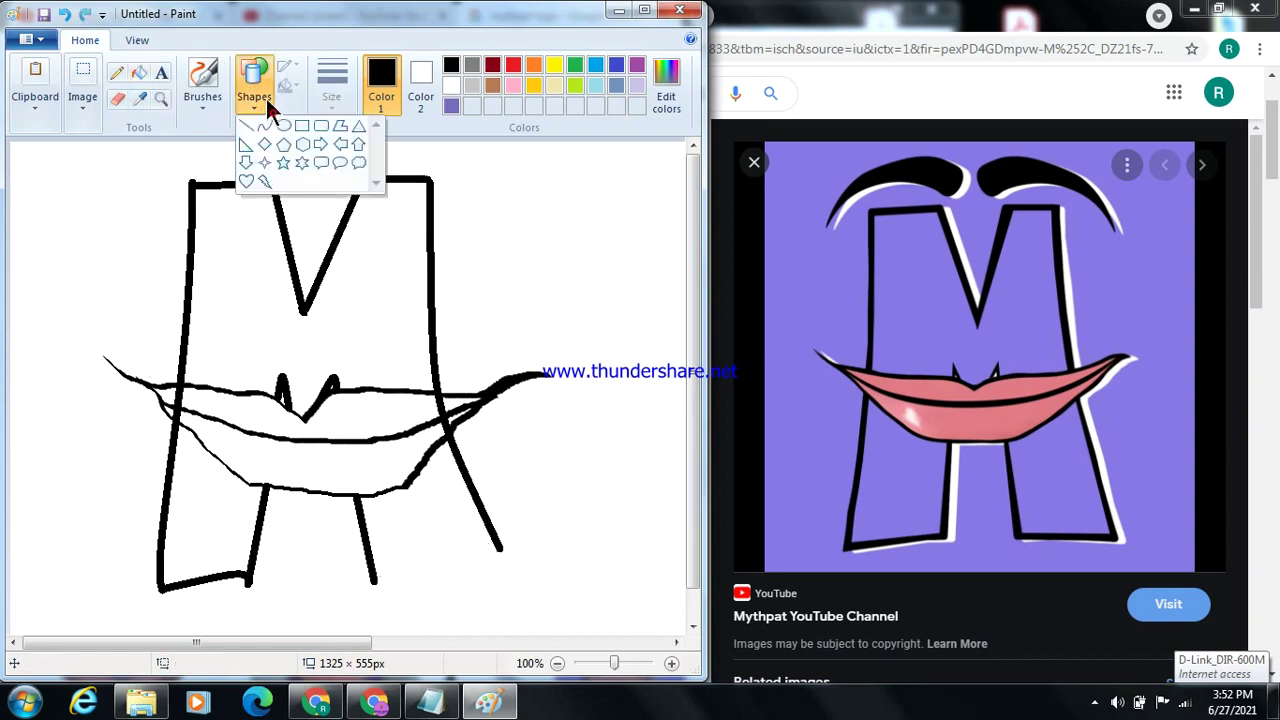
left_click(266, 144)
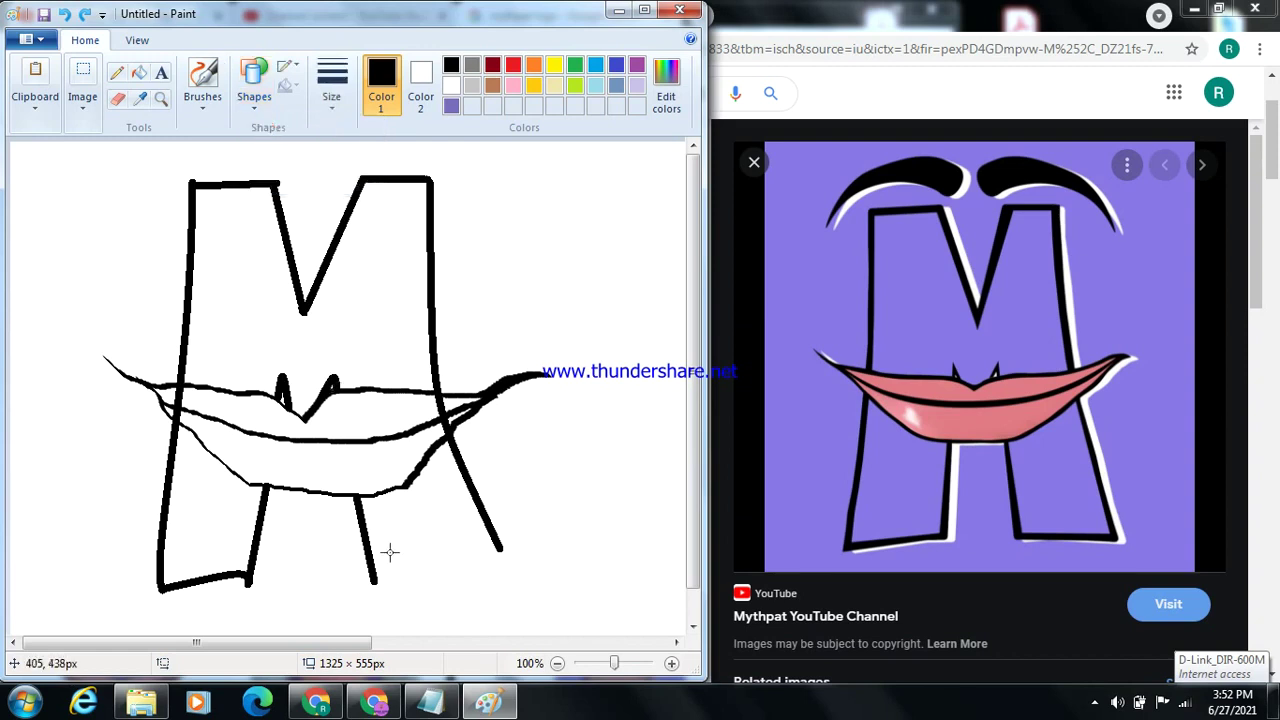
mouse_move(377, 586)
left_mouse_down()
mouse_move(495, 560)
mouse_move(503, 551)
mouse_move(470, 548)
mouse_move(490, 528)
left_mouse_up()
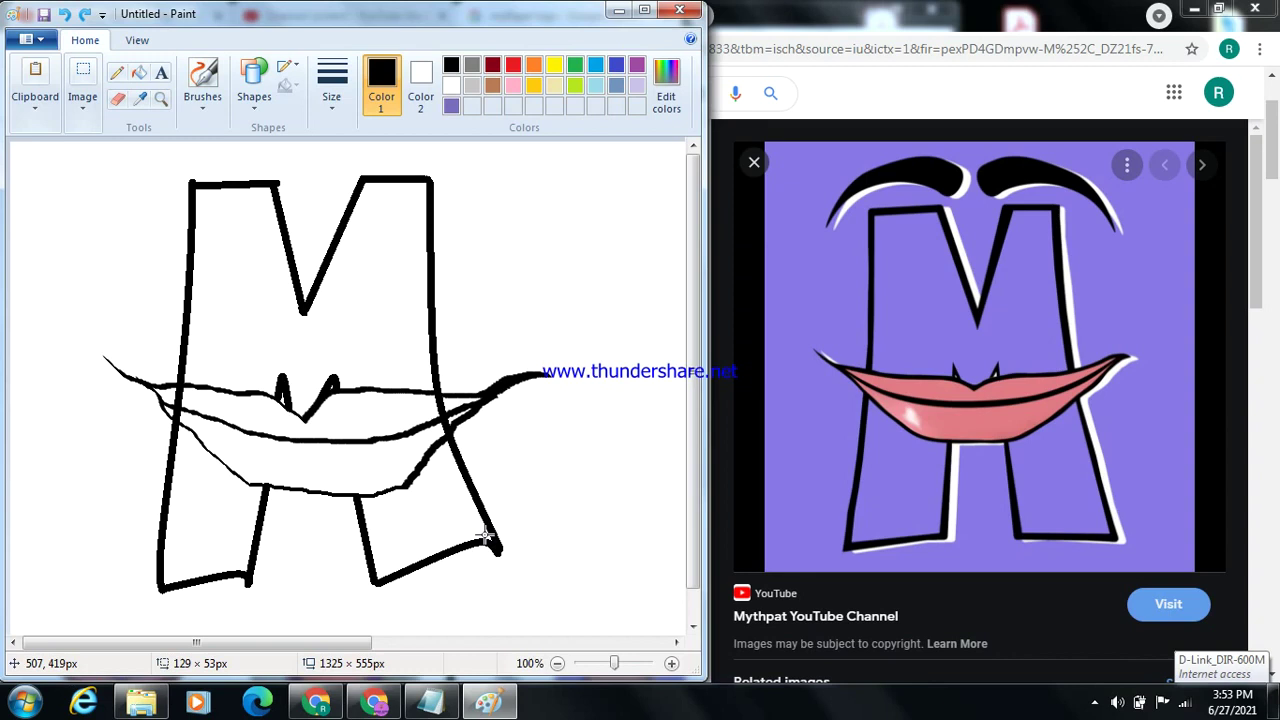
Step: Select the whole M and lips drawing, about 530 × 505 px, and move it slightly down to leave space above it
left_click(45, 85)
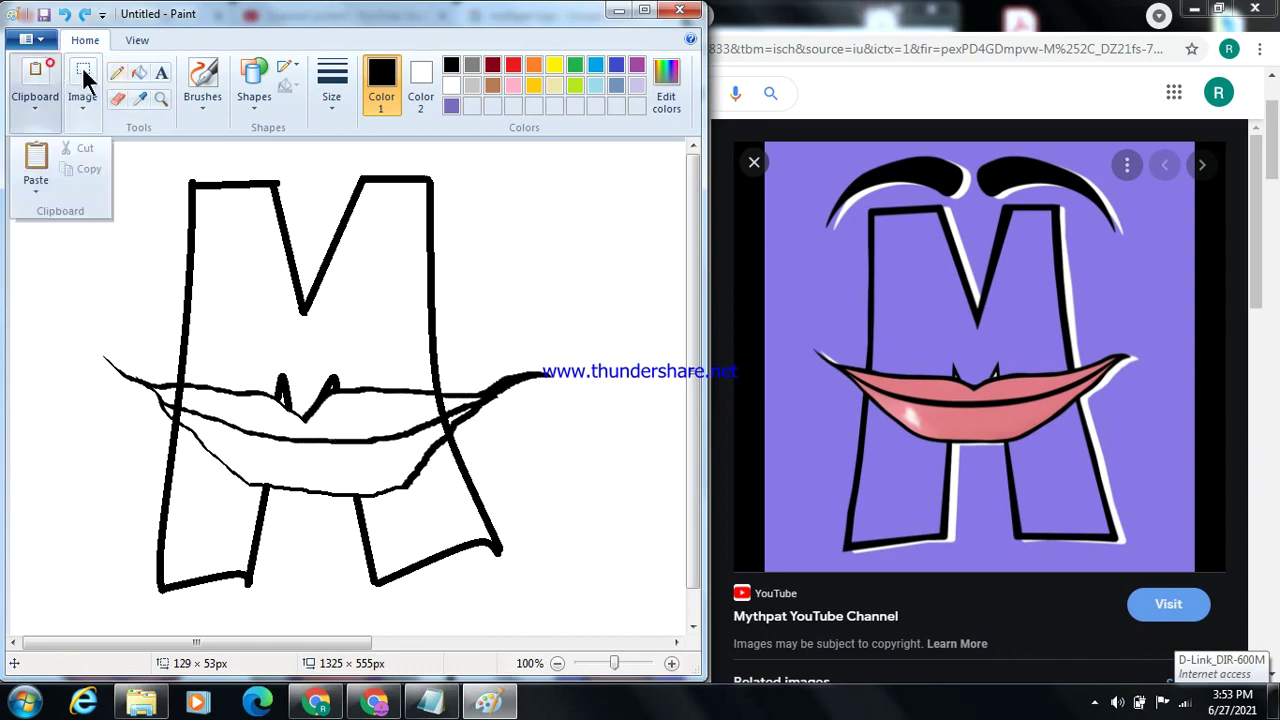
left_click(86, 80)
left_click(88, 71)
left_click(88, 88)
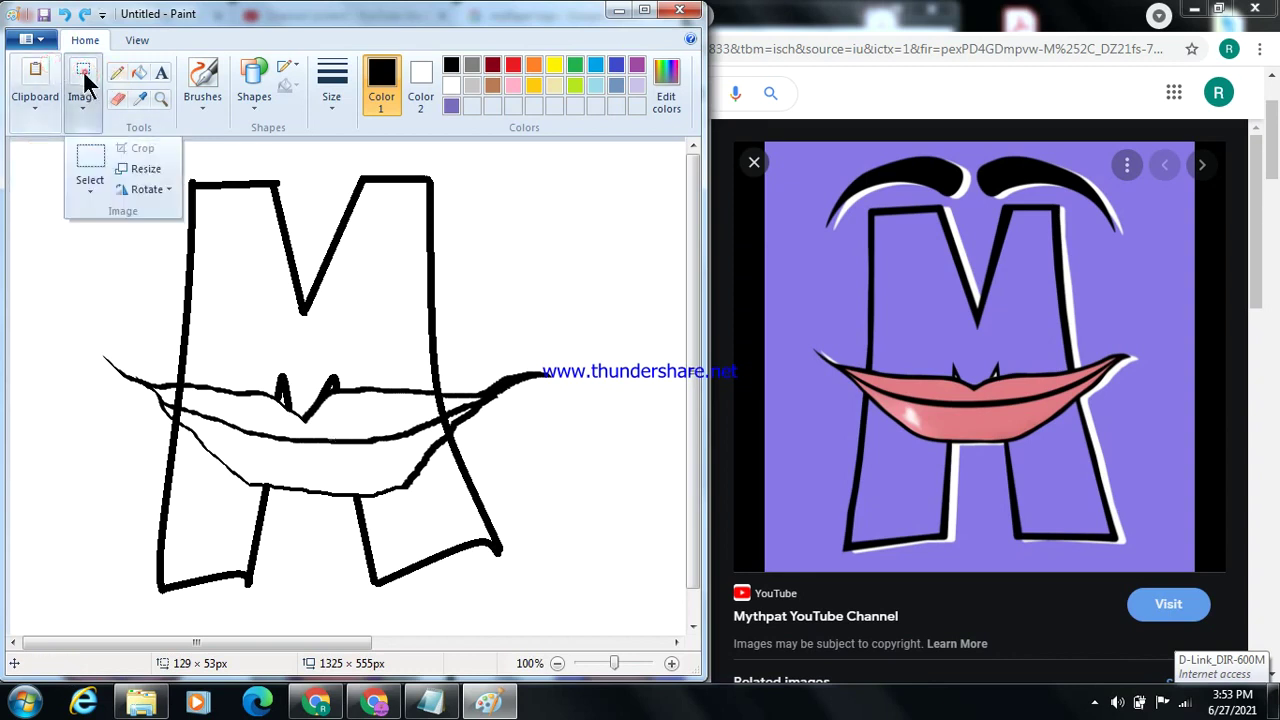
left_click(88, 160)
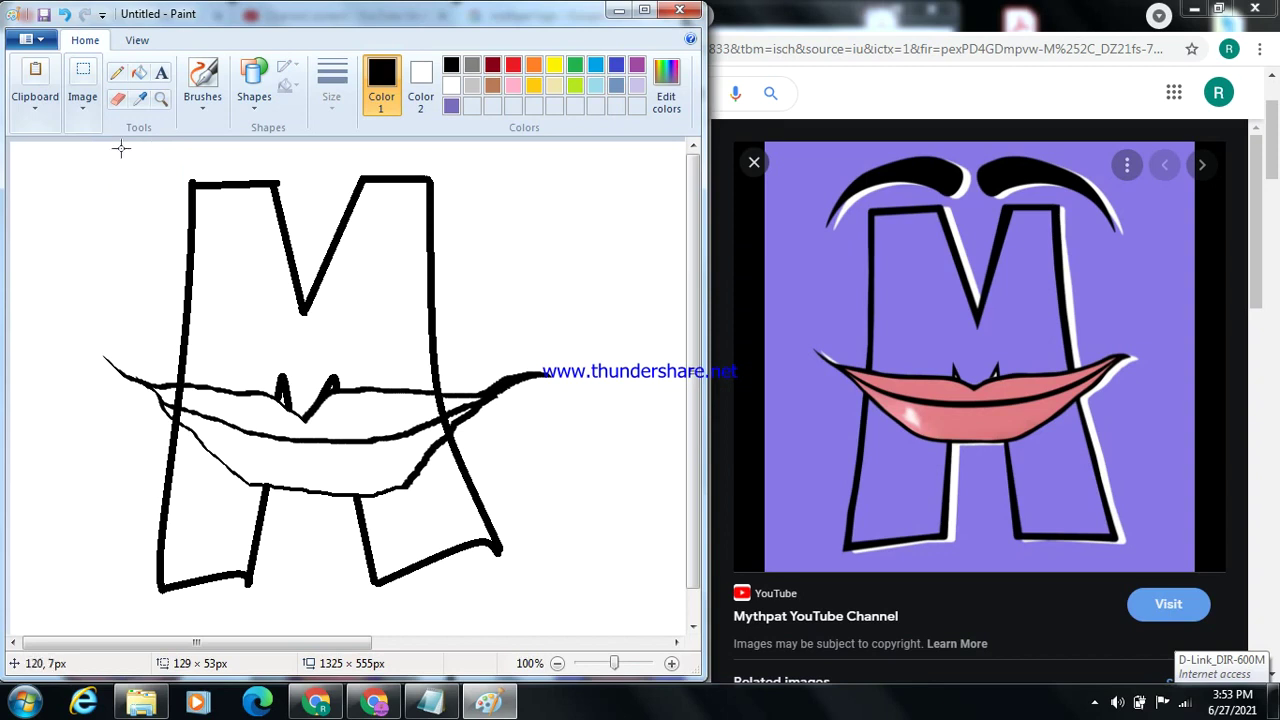
left_click_drag(67, 148, 564, 622)
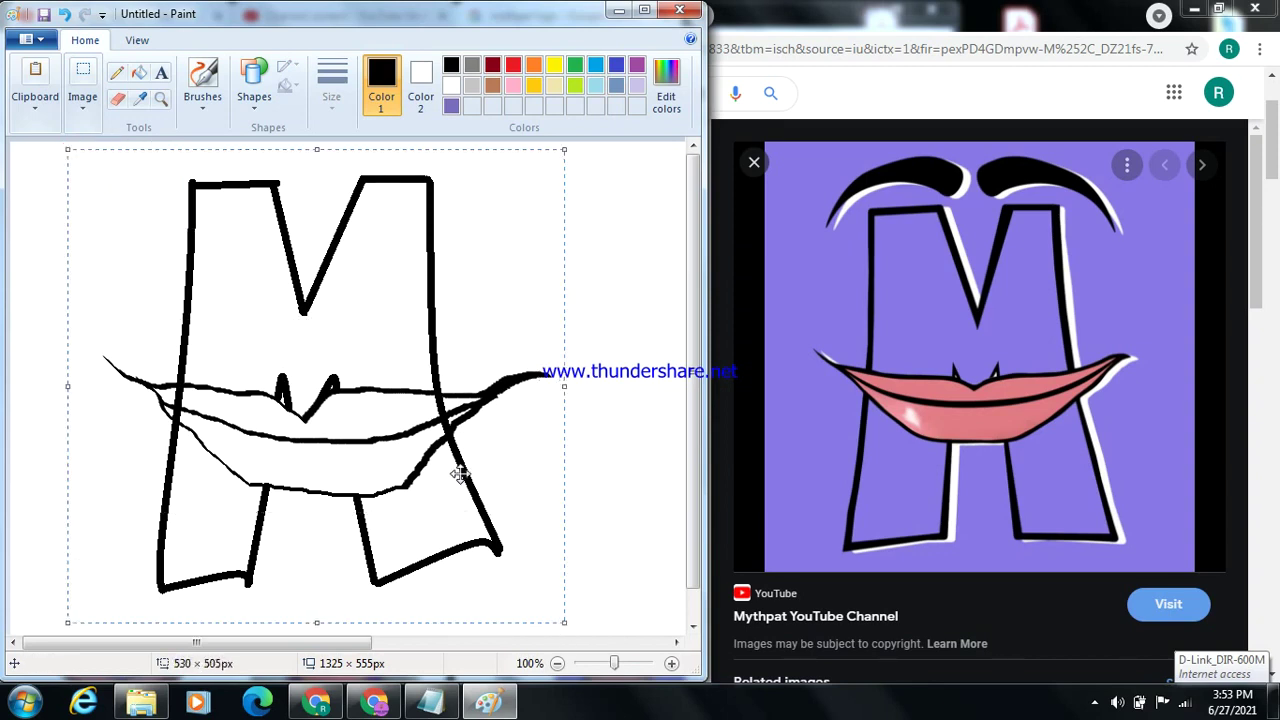
mouse_move(409, 392)
left_mouse_down()
mouse_move(406, 466)
mouse_move(394, 442)
left_mouse_up()
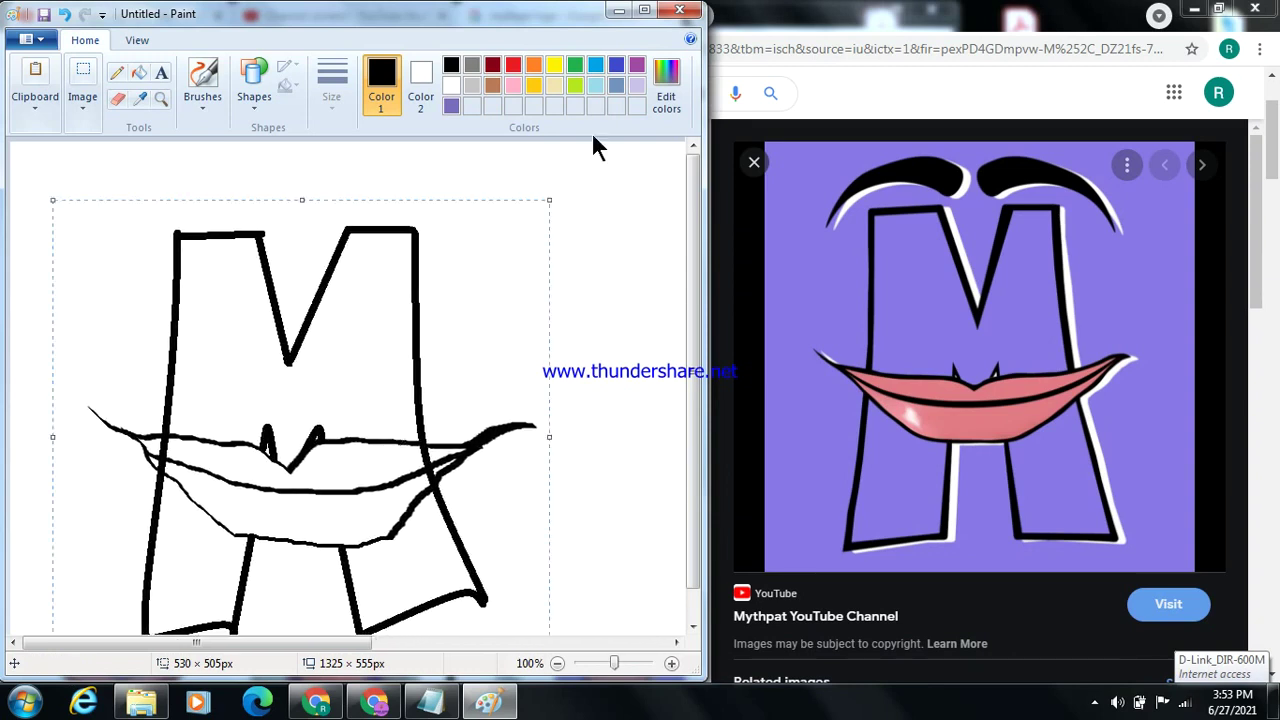
left_click(599, 223)
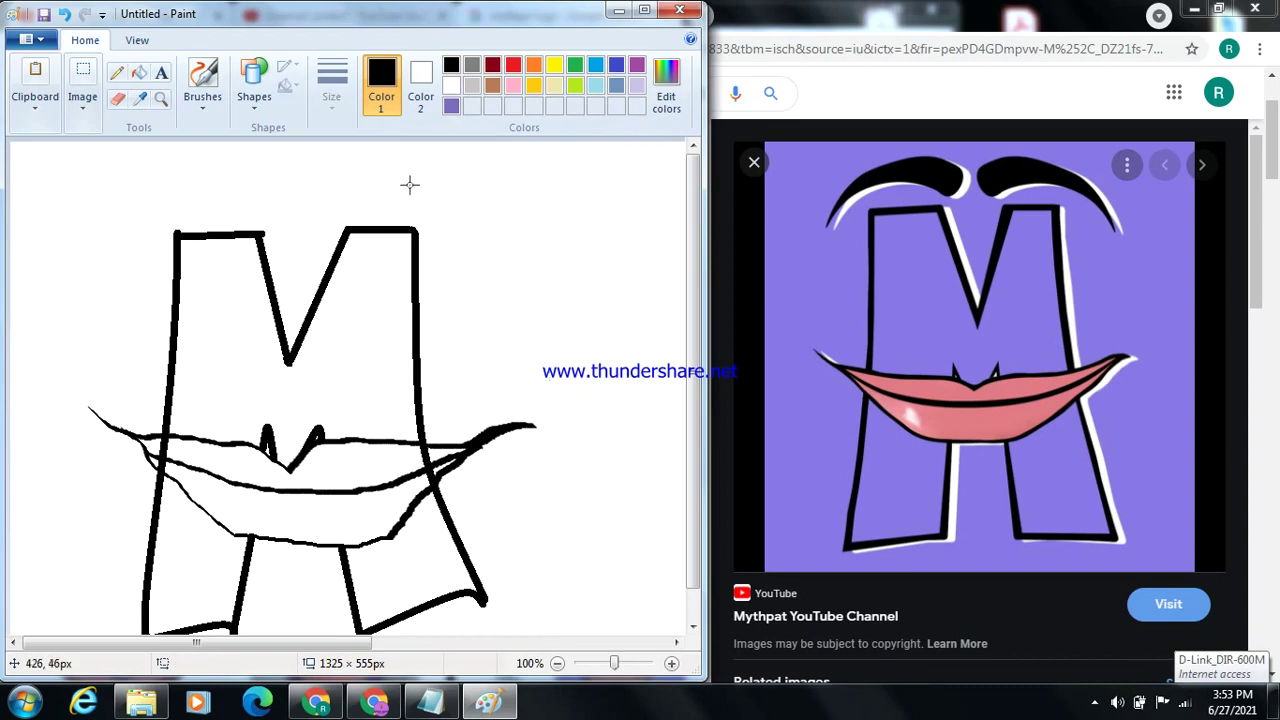
Step: Draw the left eyebrow's lower and upper arcs above the M with the Curve tool, about 168 × 53 px and 162 × 74 px
left_click(255, 100)
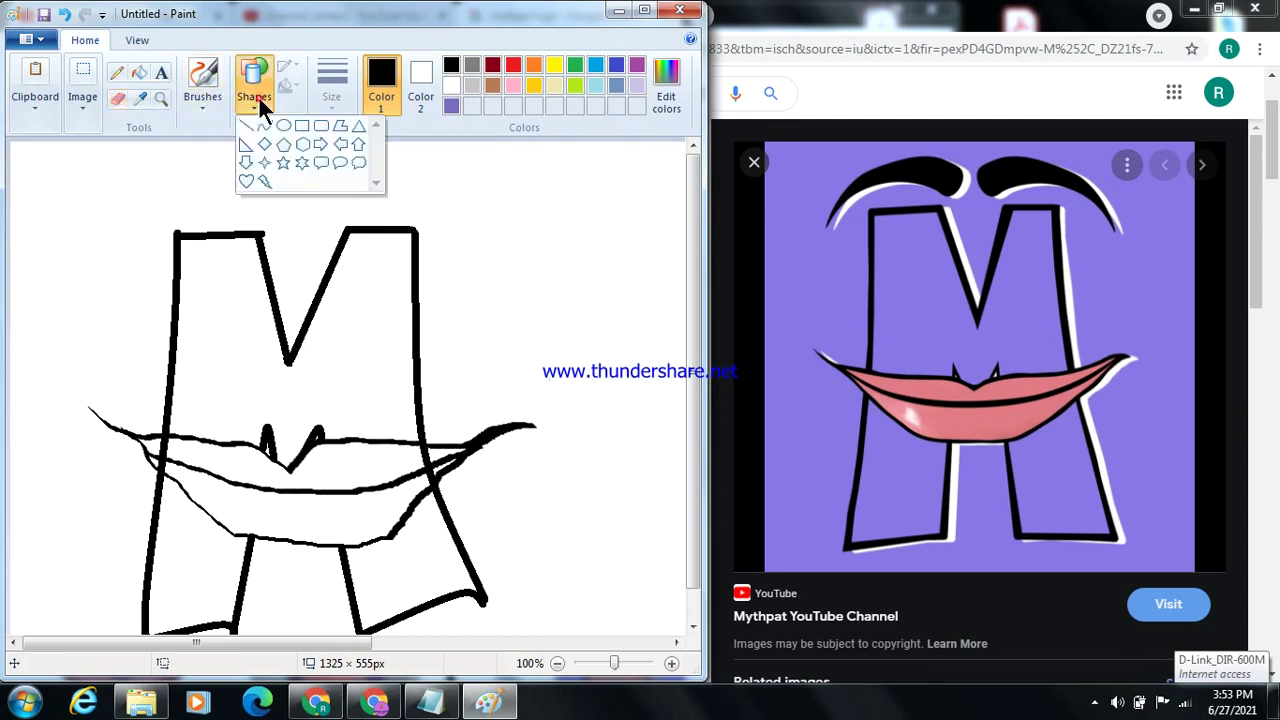
left_click(265, 131)
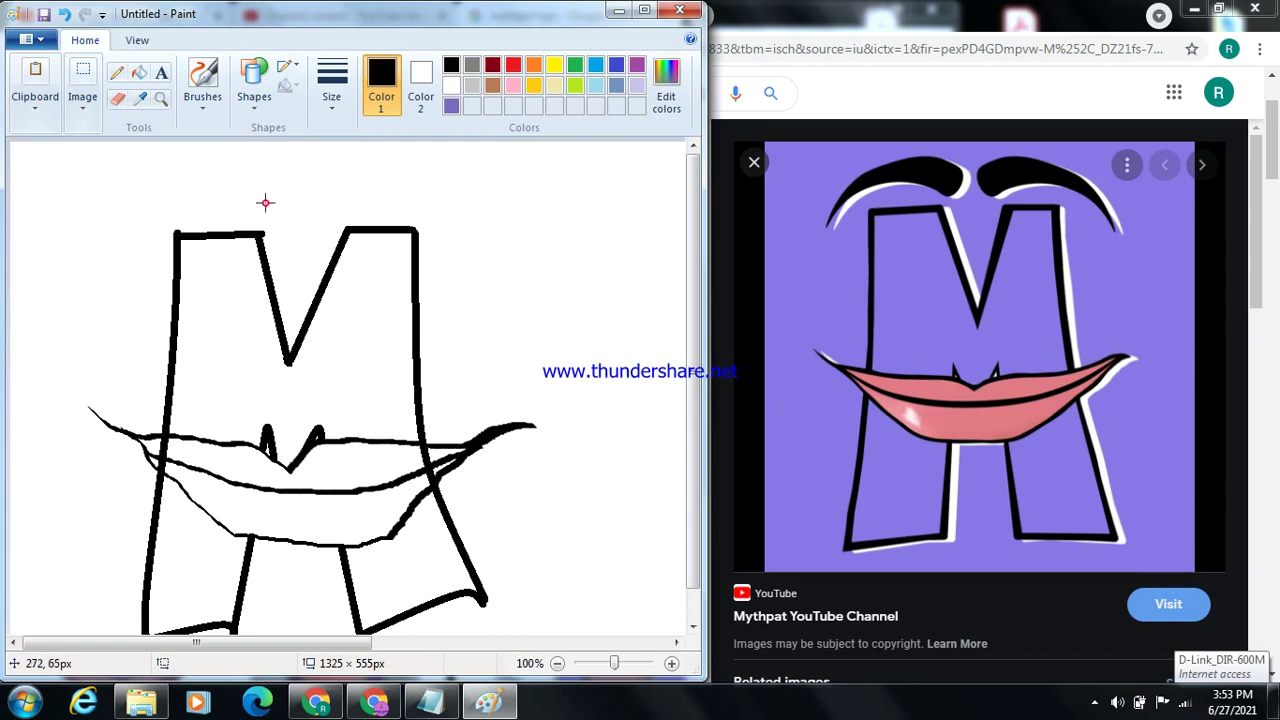
left_click_drag(273, 200, 117, 225)
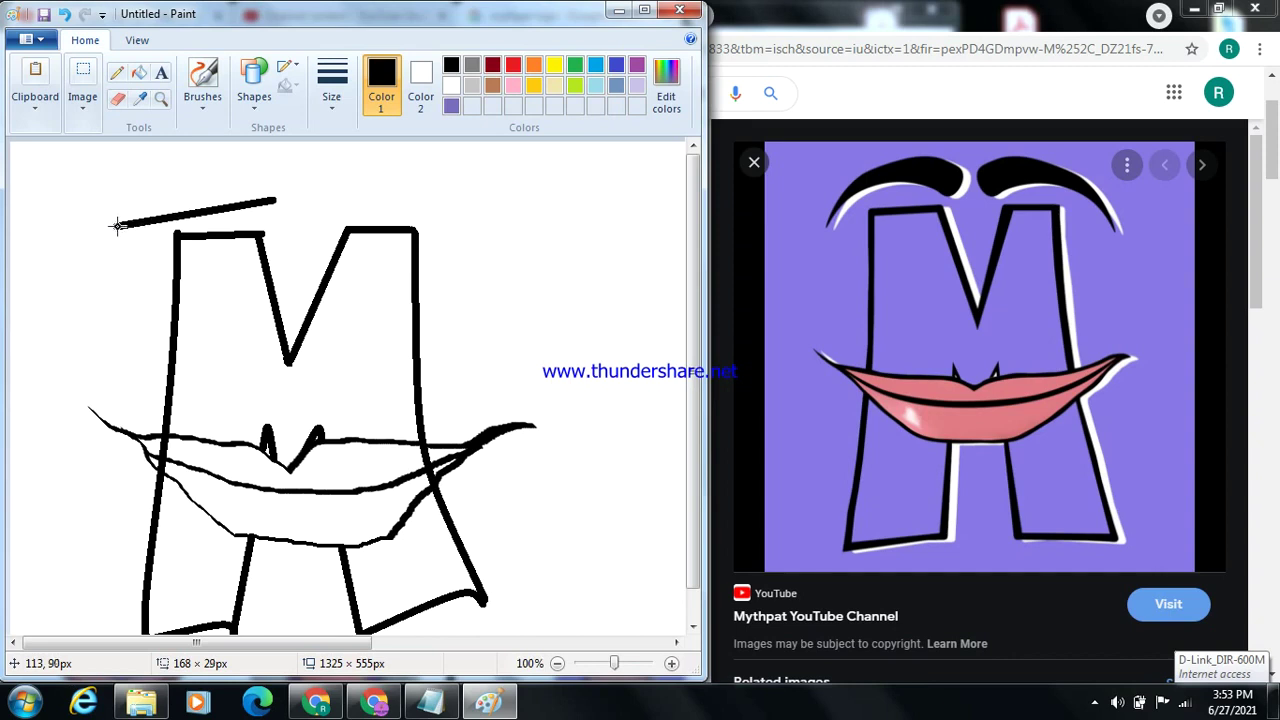
mouse_move(207, 207)
left_mouse_down()
mouse_move(179, 150)
mouse_move(204, 141)
mouse_move(176, 144)
mouse_move(186, 191)
mouse_move(211, 194)
mouse_move(212, 177)
left_mouse_up()
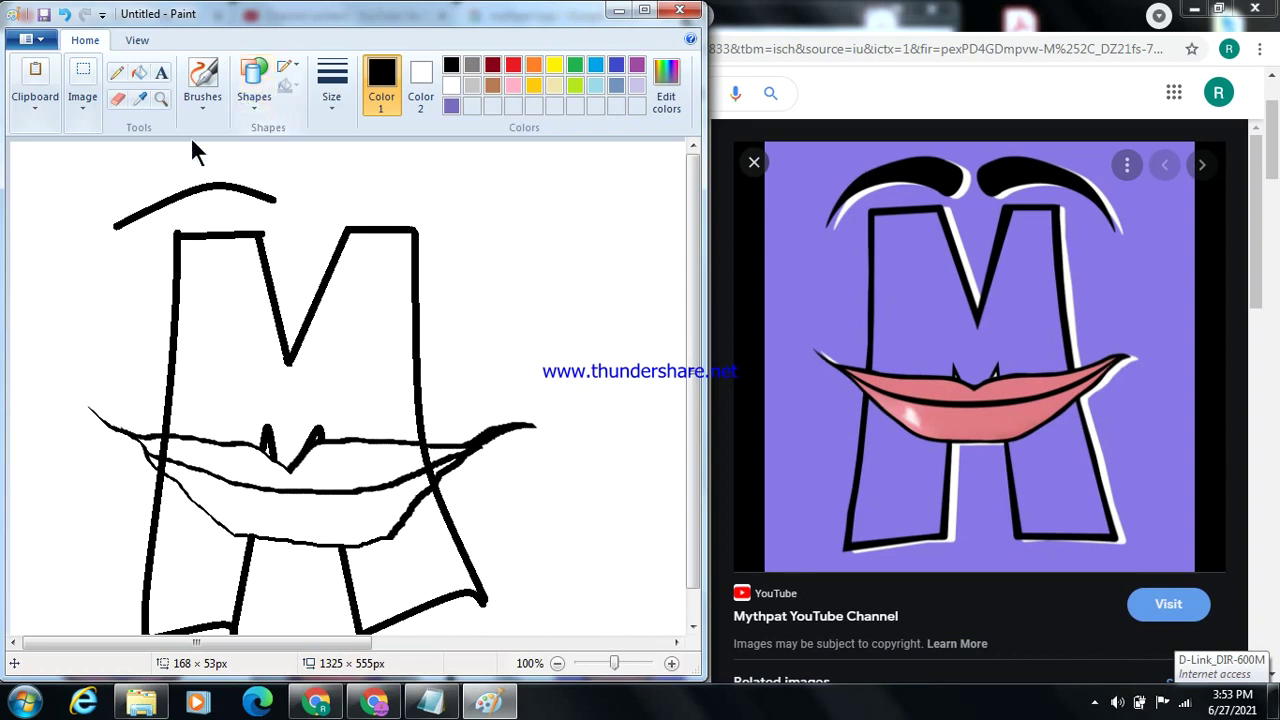
left_click(257, 84)
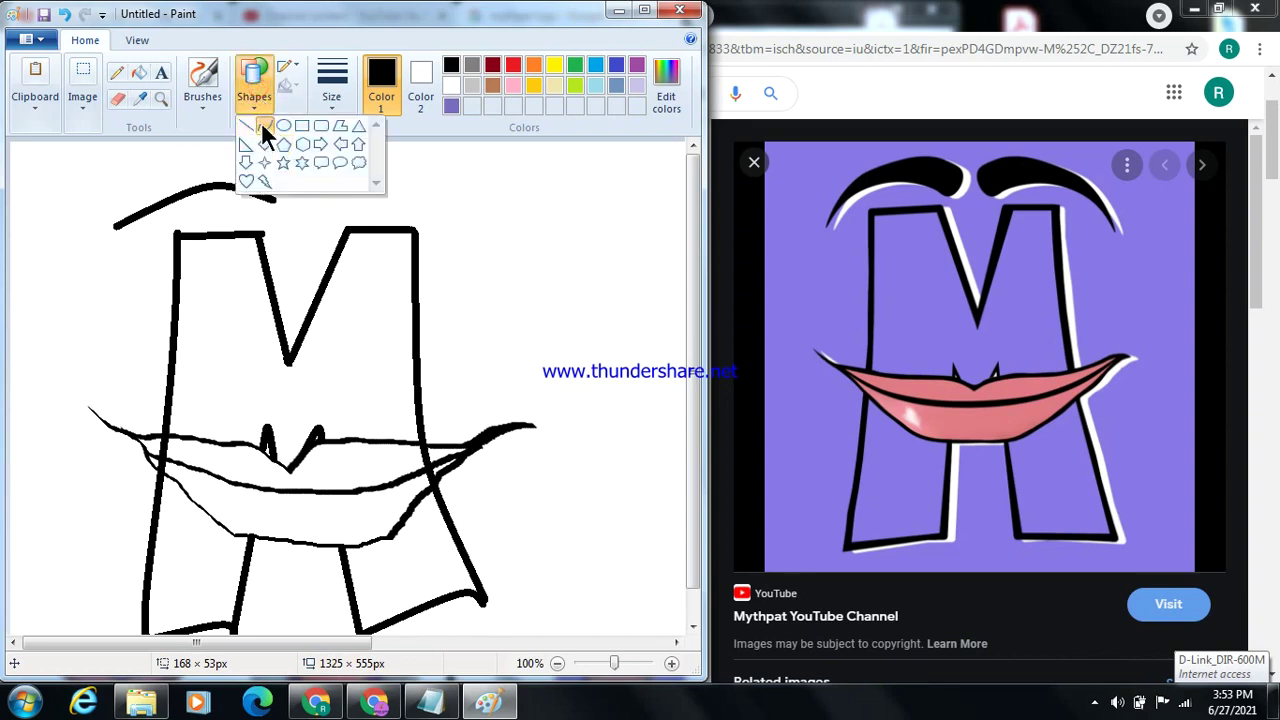
left_click(262, 127)
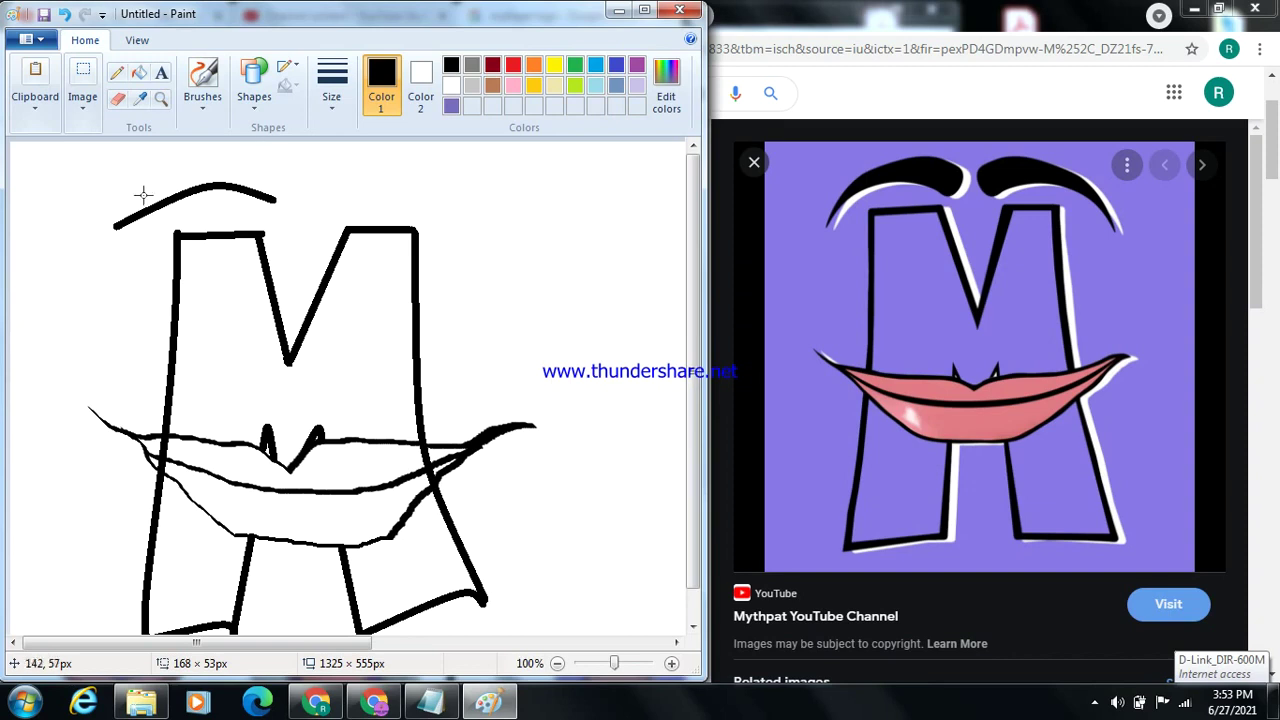
left_click_drag(117, 218, 198, 152)
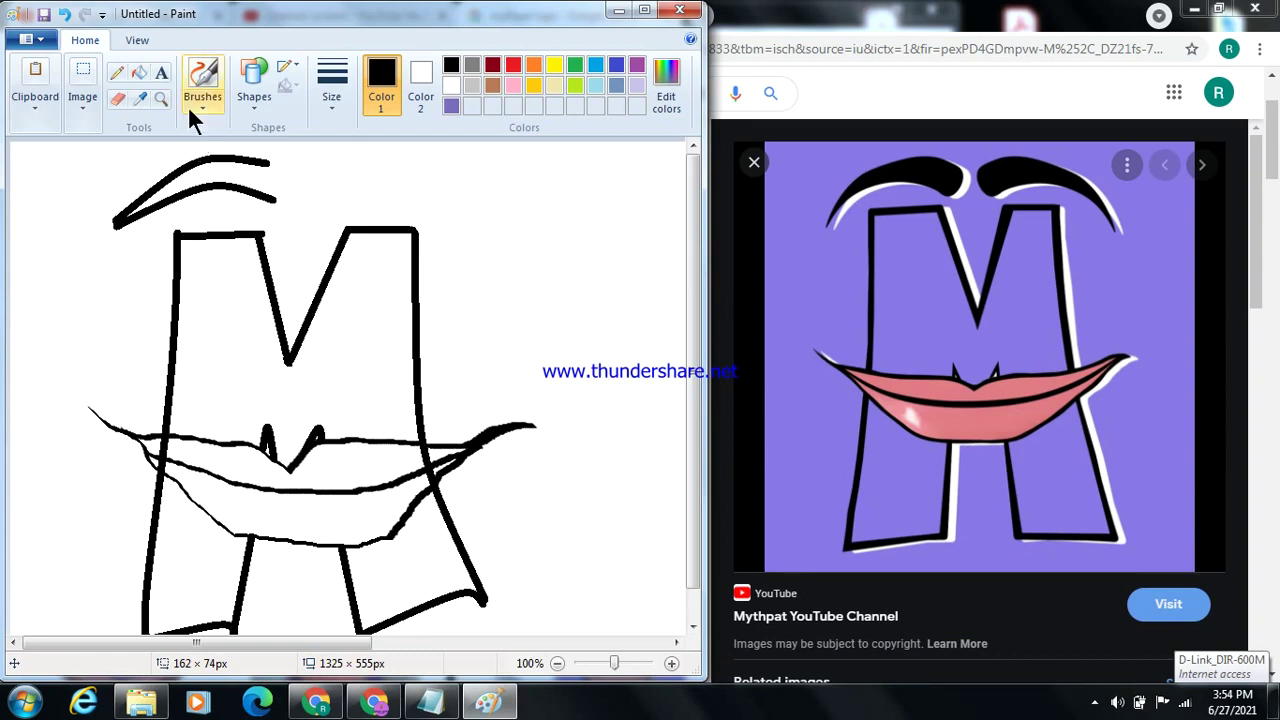
Step: Draw an oval about 47 × 42 px in the empty space beyond the M's upper right corner and erase its left half
left_click(251, 102)
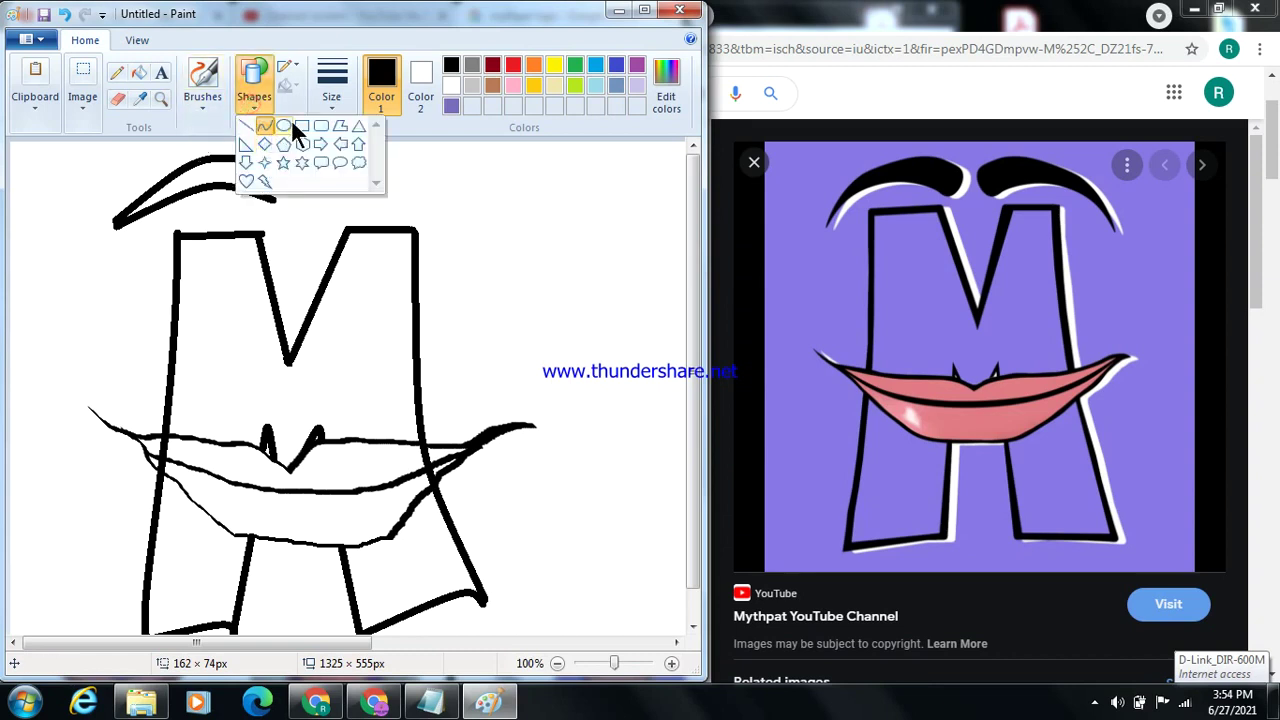
left_click(284, 126)
left_click_drag(494, 180, 541, 220)
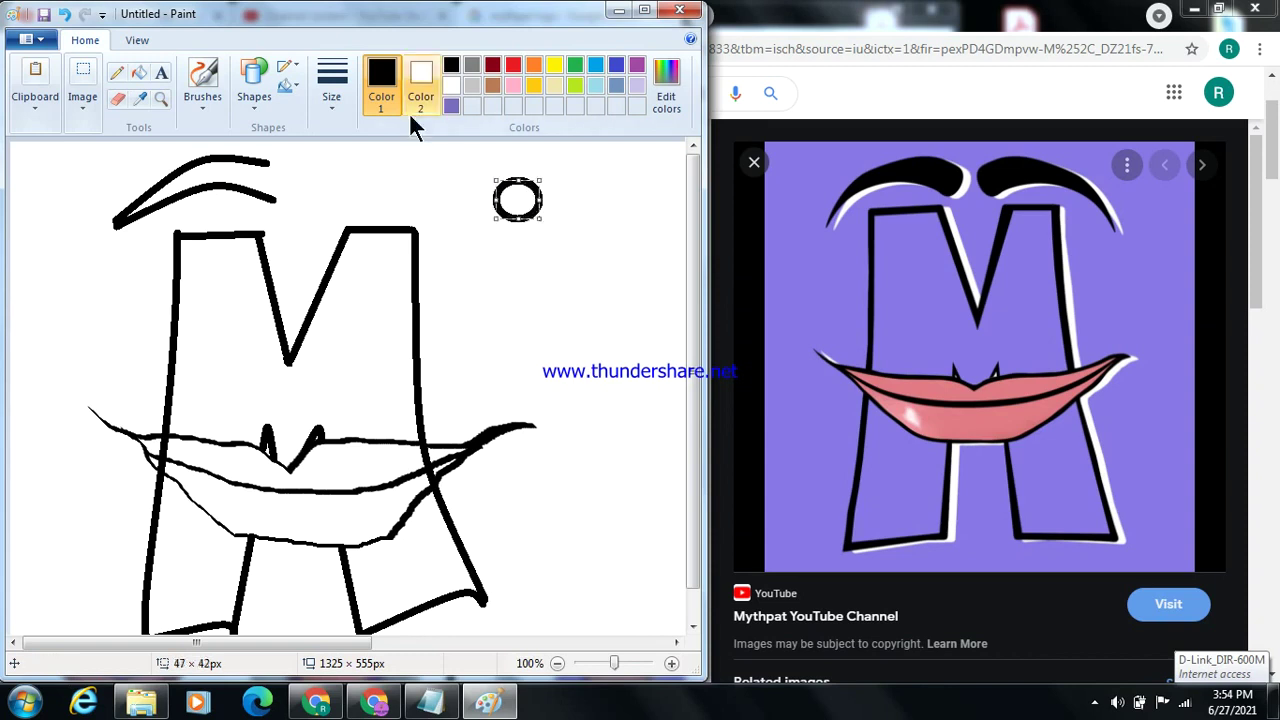
left_click(116, 99)
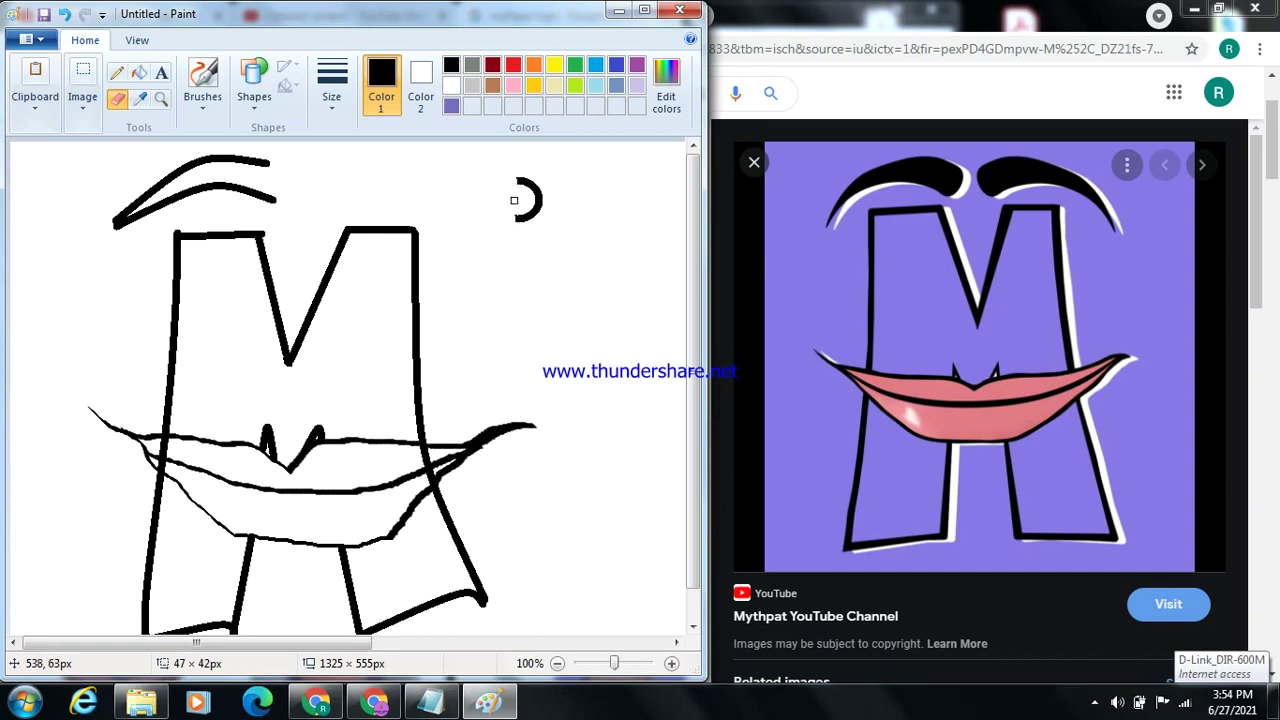
Step: Turn on transparent selection and move the half oval to the left eyebrow's open inner end to close it
left_click(101, 66)
left_click(95, 63)
left_click(81, 86)
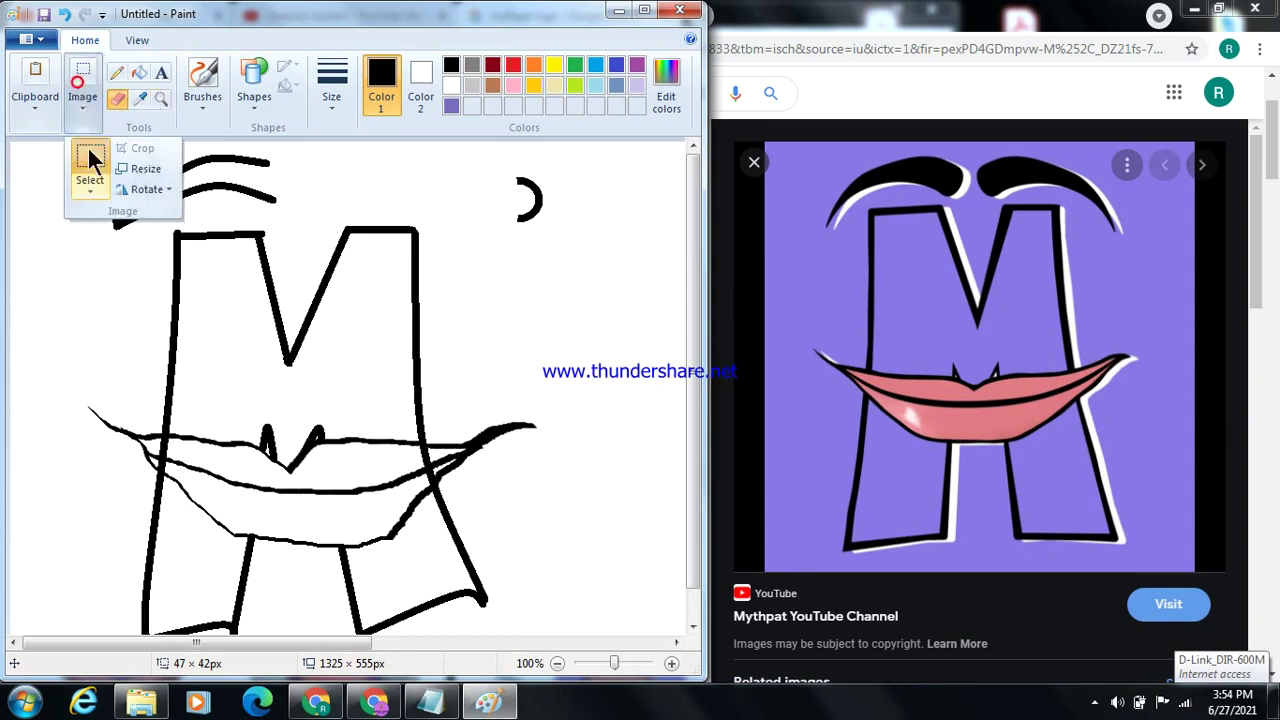
left_click(90, 160)
left_click(72, 98)
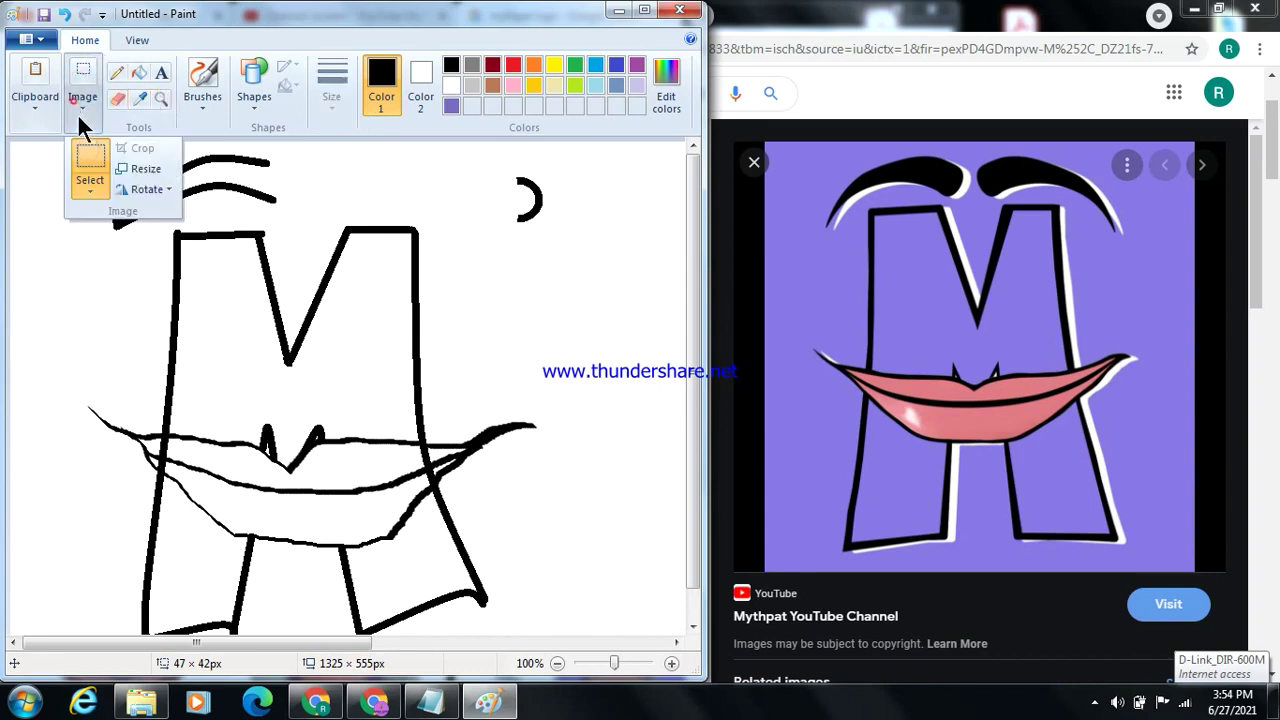
left_click(89, 200)
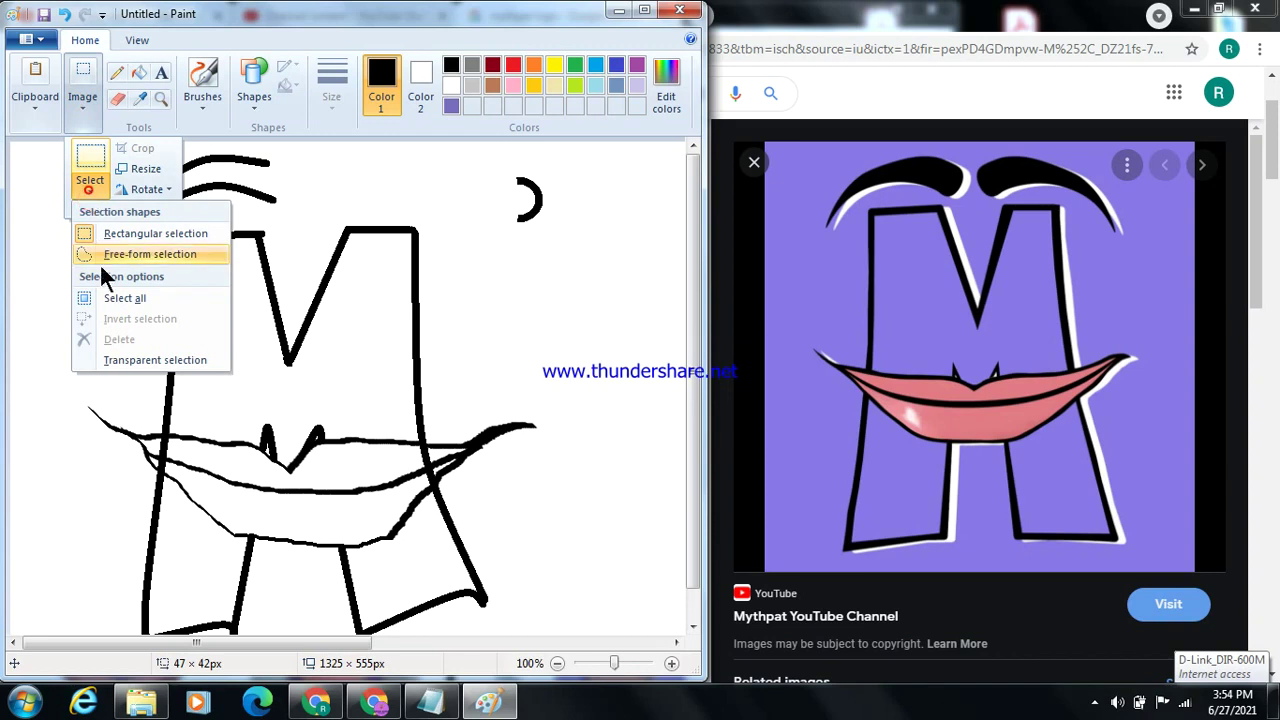
left_click(110, 362)
left_click_drag(500, 160, 552, 236)
left_click_drag(526, 195, 280, 180)
left_click(389, 194)
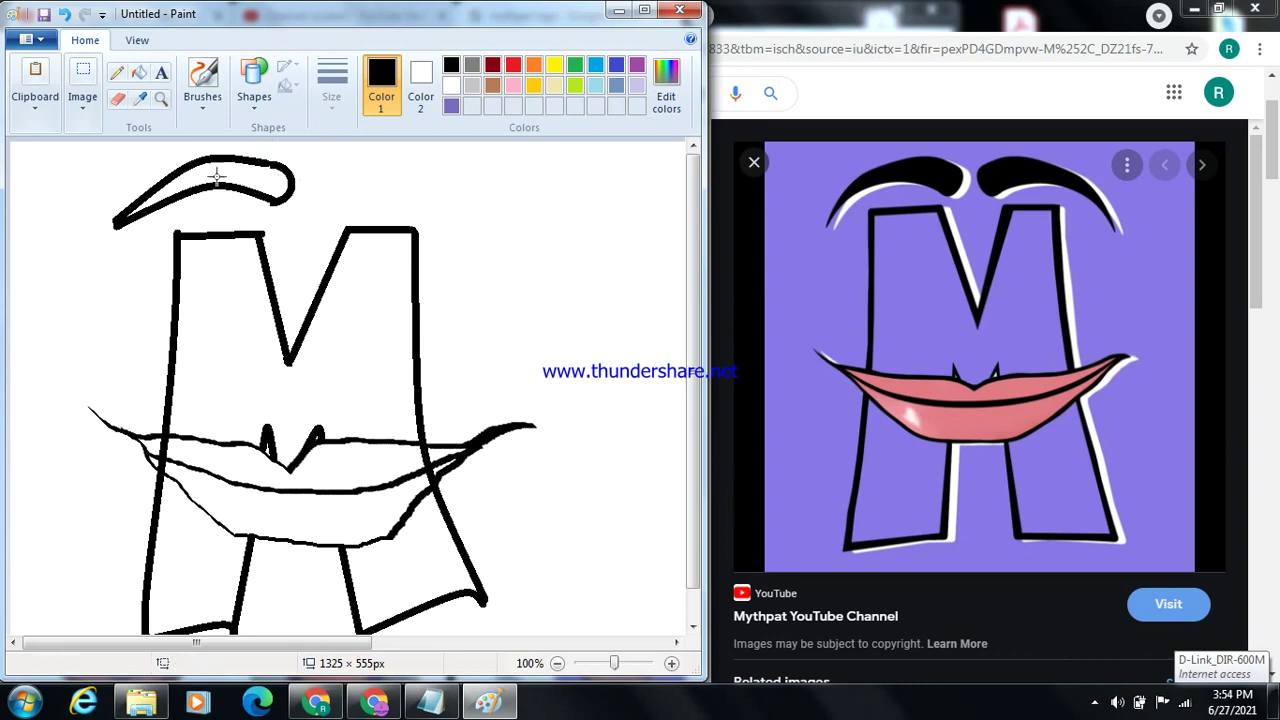
Step: Toggle transparent selection, then copy the left eyebrow in a 230 × 82 px selection and place the copy beyond the M's upper right corner
left_click(85, 63)
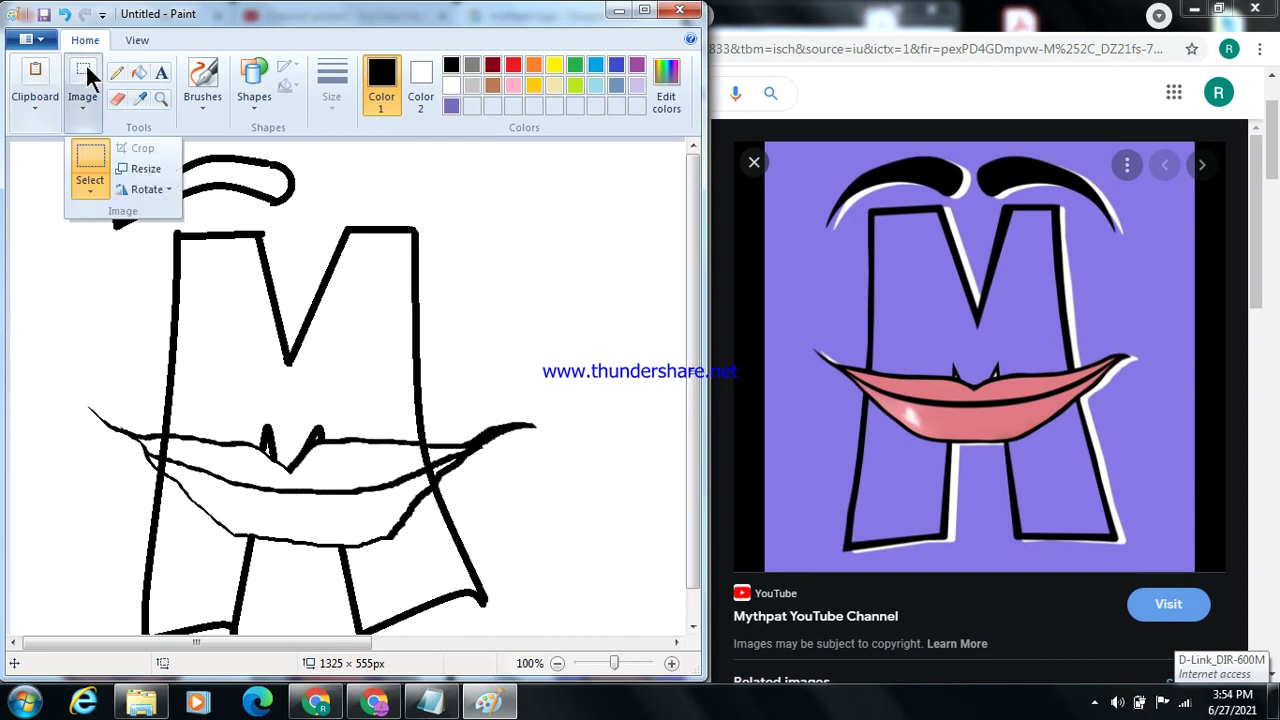
left_click(95, 181)
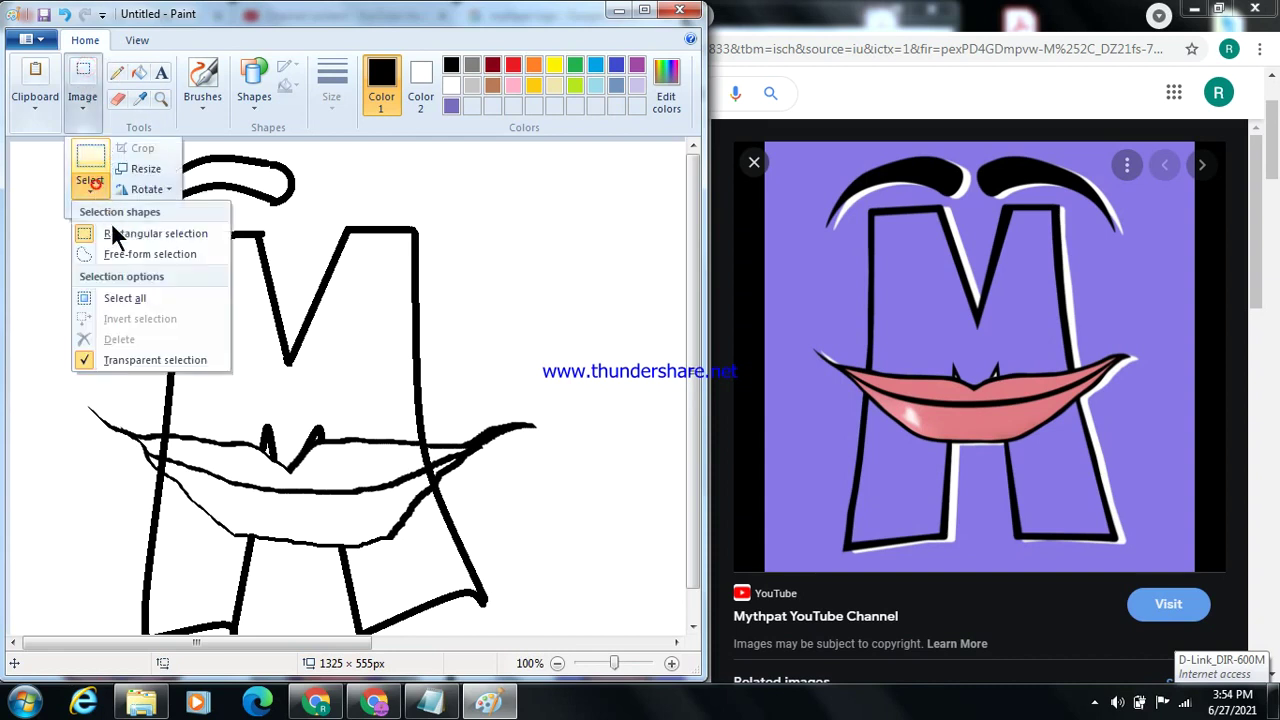
left_click(111, 356)
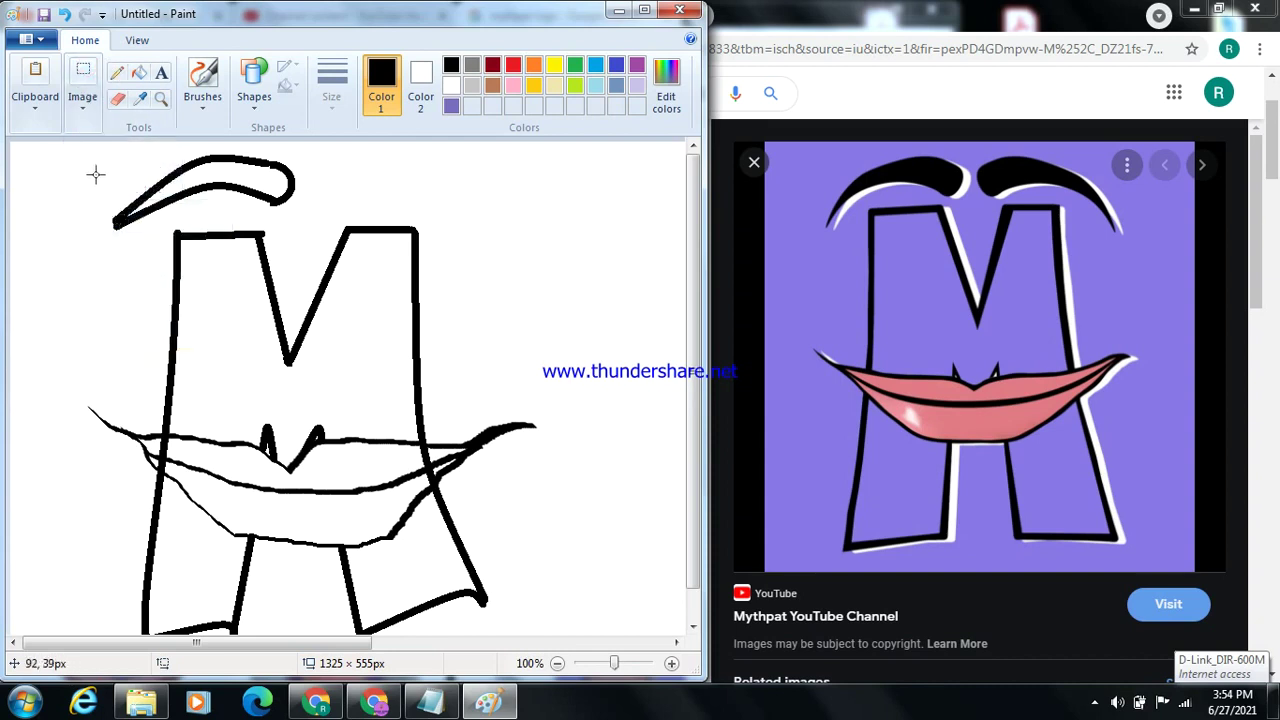
mouse_move(93, 152)
left_mouse_down()
mouse_move(324, 225)
mouse_move(296, 233)
mouse_move(307, 229)
left_mouse_up()
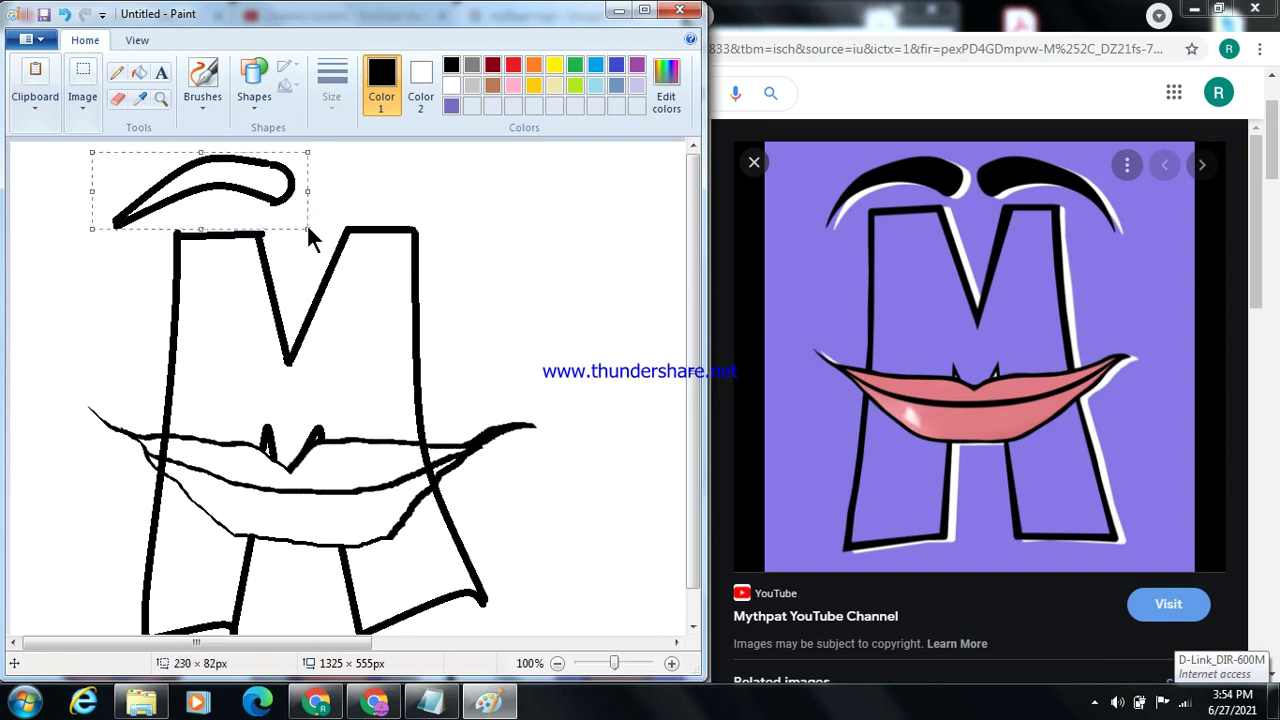
key("ctrl+c")
key("ctrl+v")
left_click_drag(168, 178, 601, 216)
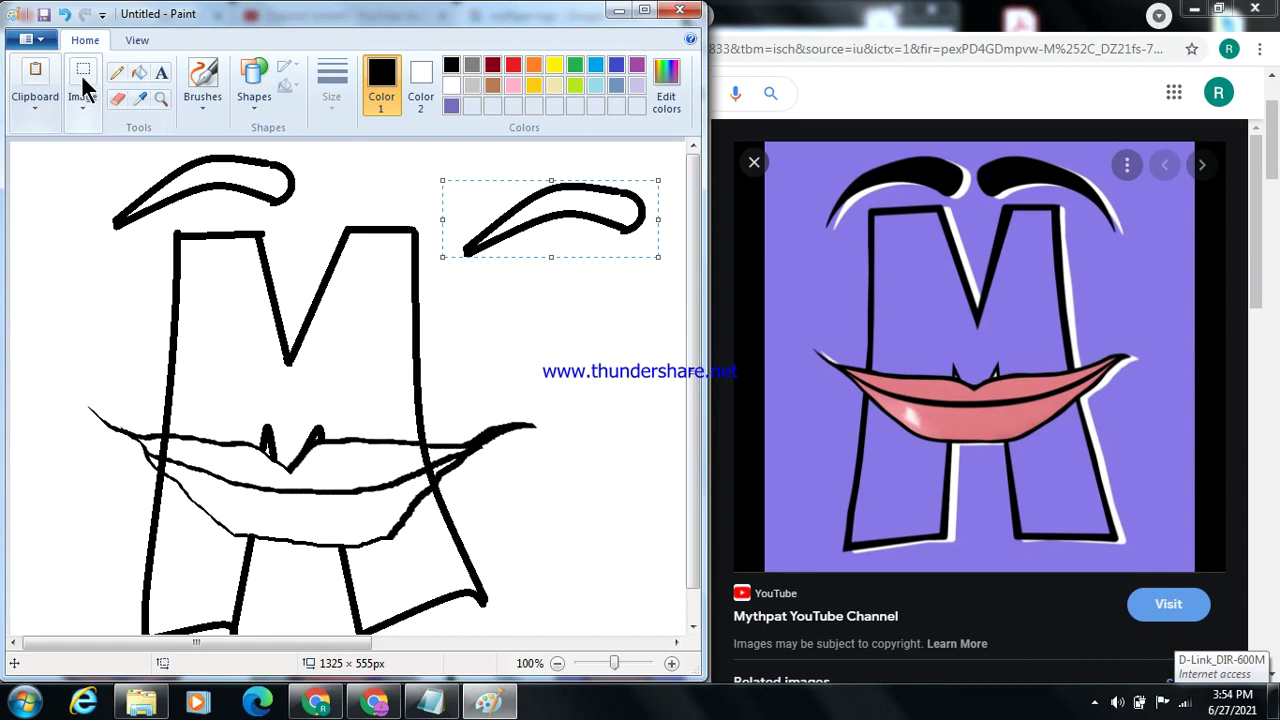
Step: Try to reorient the eyebrow copy by rotating it 180° and then left 90° twice
left_click(86, 105)
left_click(139, 190)
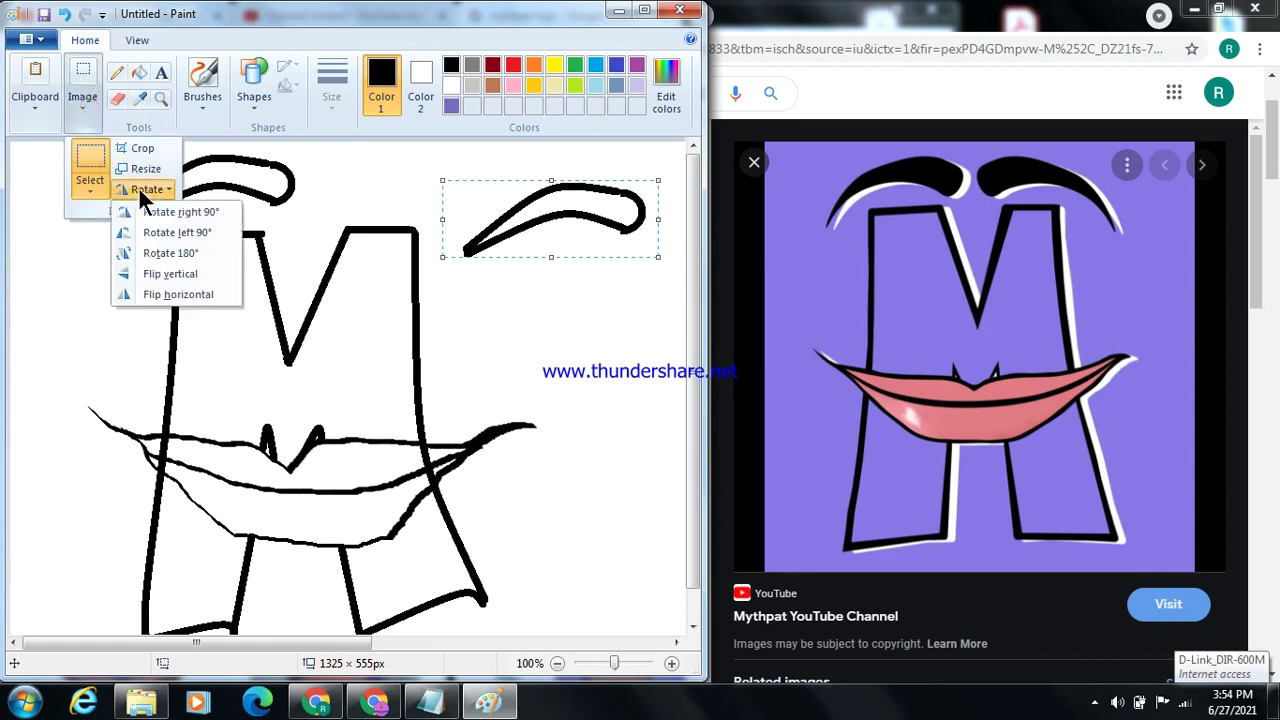
left_click(162, 252)
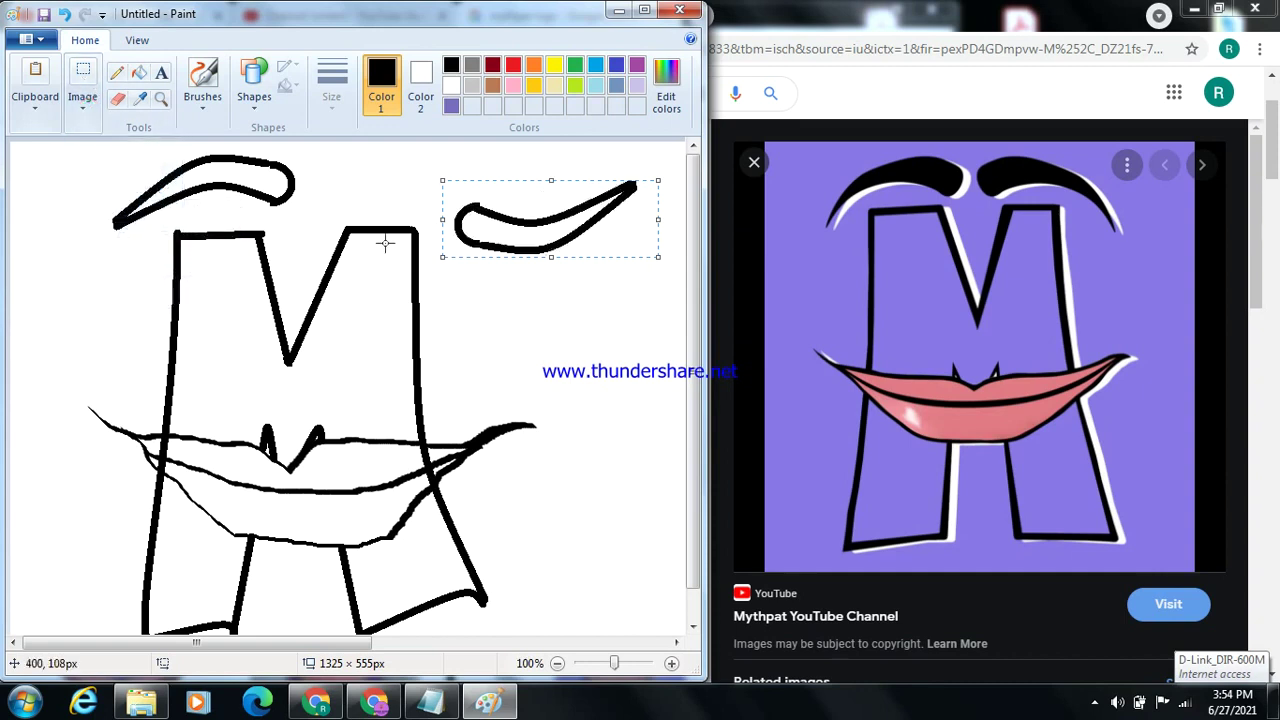
left_click(83, 96)
mouse_move(157, 190)
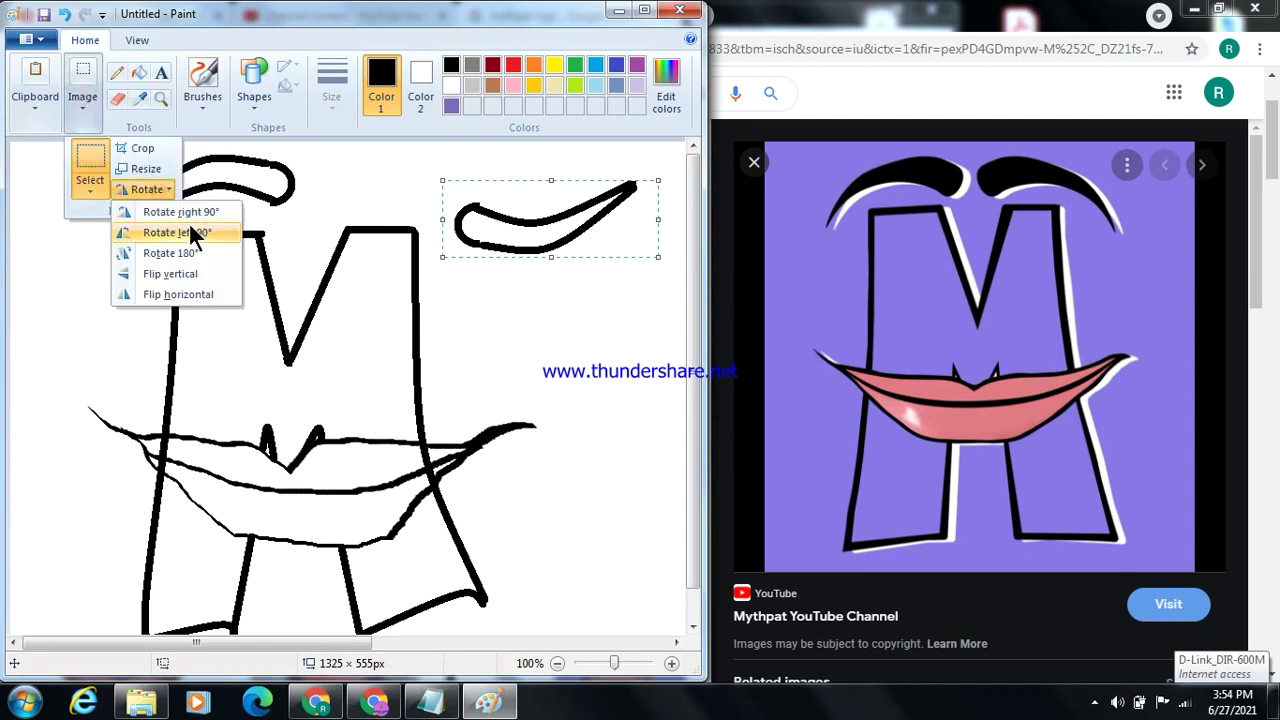
left_click(188, 221)
left_click(68, 97)
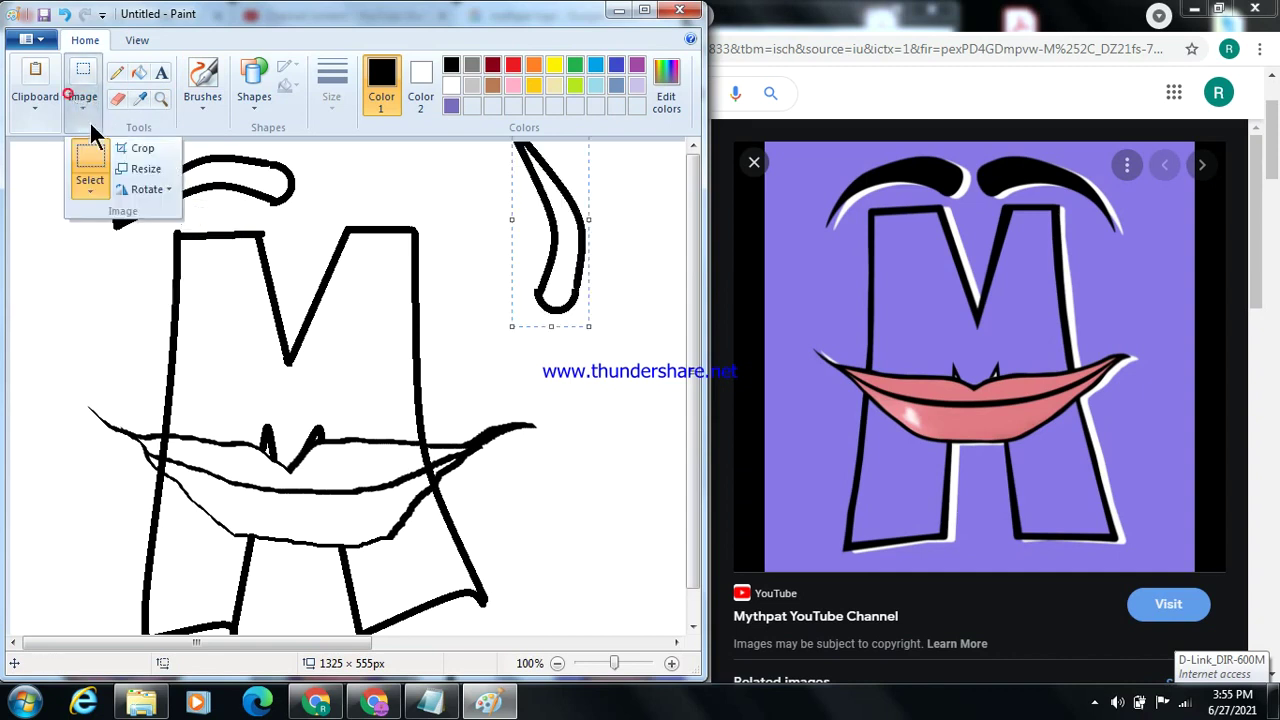
left_click(146, 187)
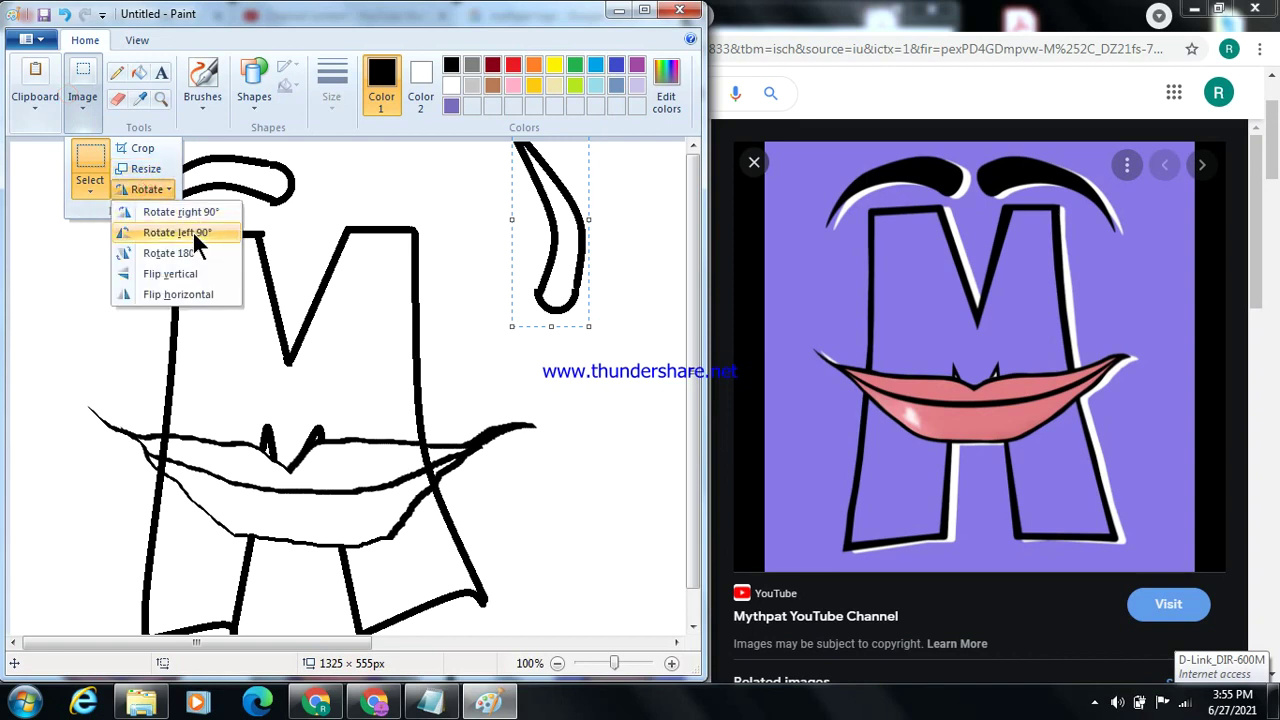
left_click(192, 230)
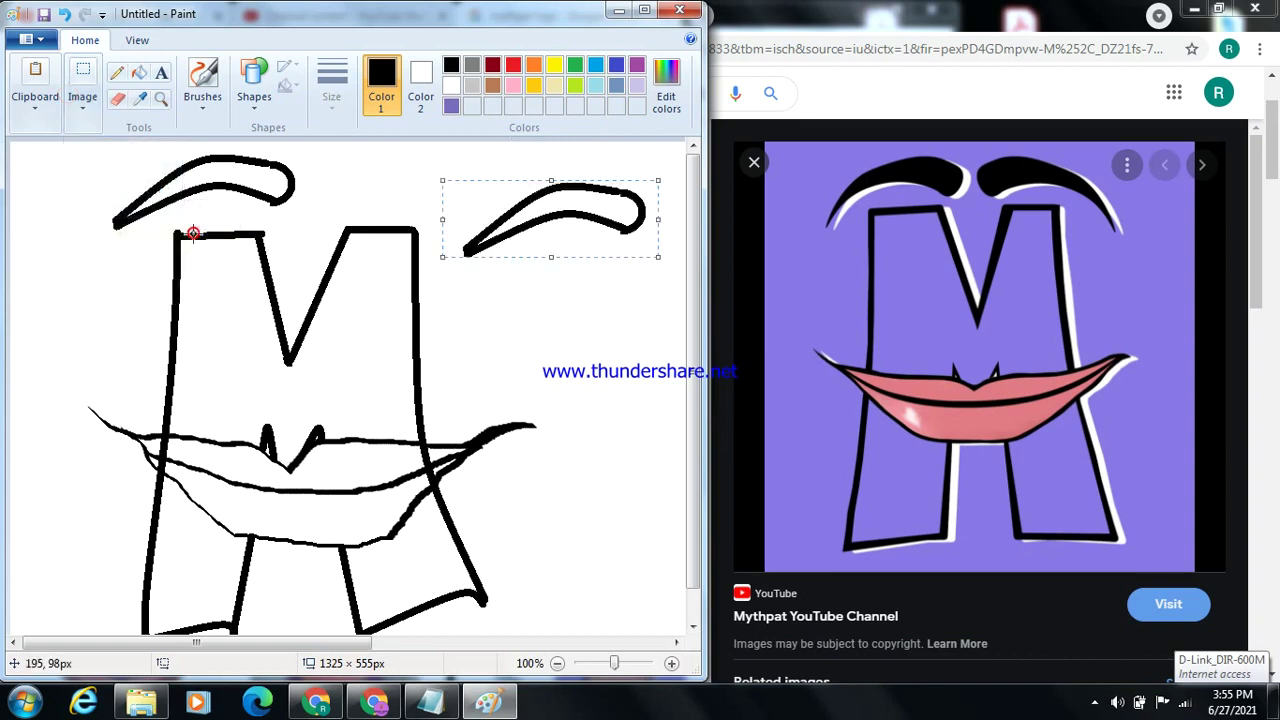
Step: Try to reorient the eyebrow copy by rotating it left 90° twice and then 180°
left_click(83, 96)
left_click(145, 189)
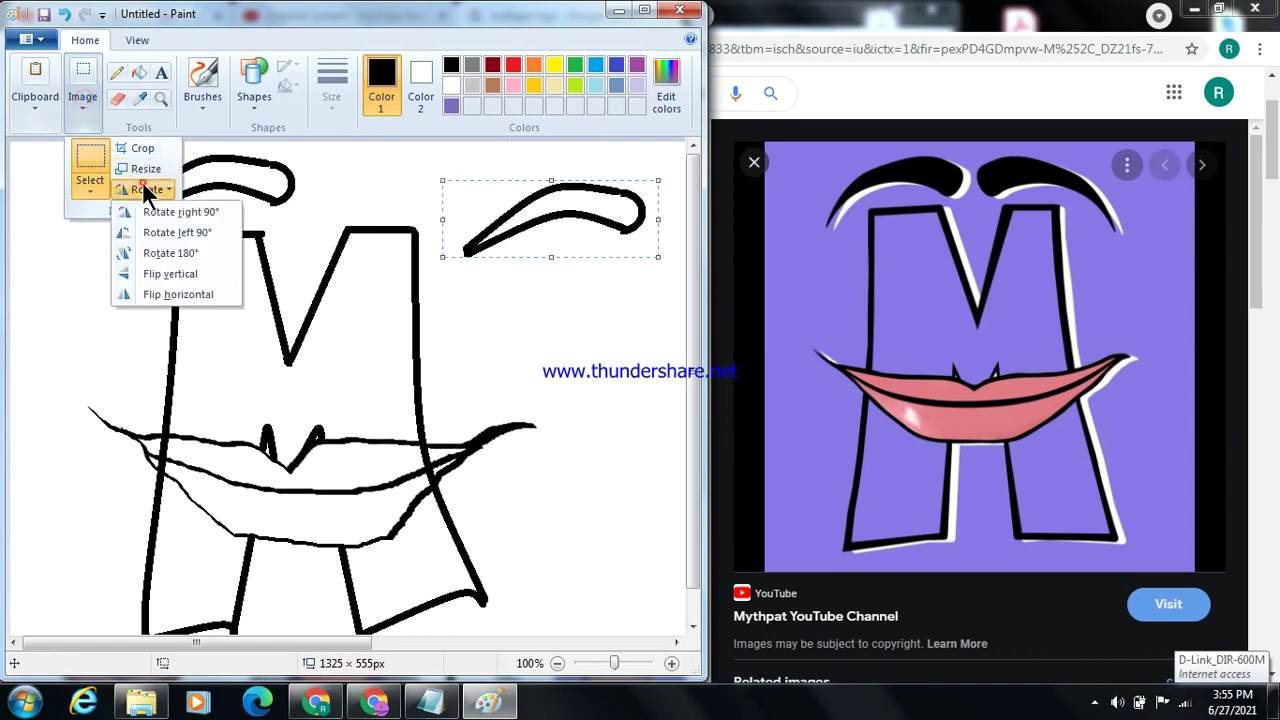
left_click(177, 229)
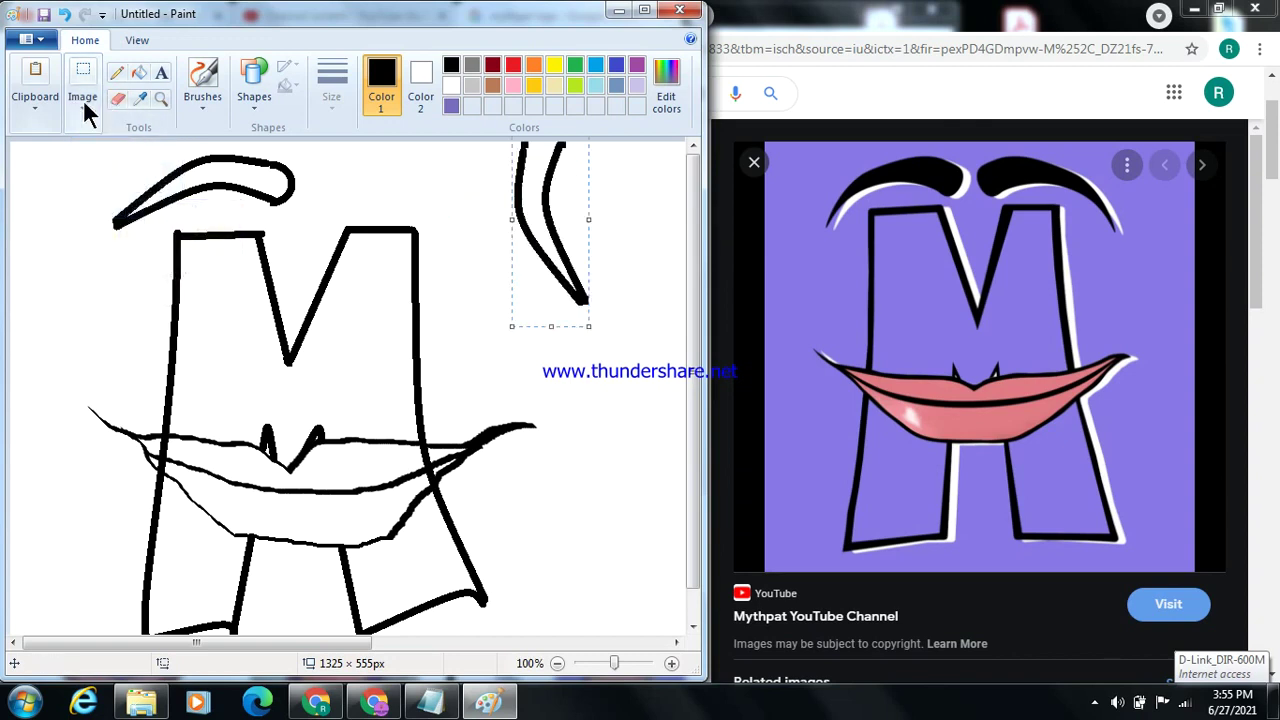
left_click(83, 99)
left_click(159, 188)
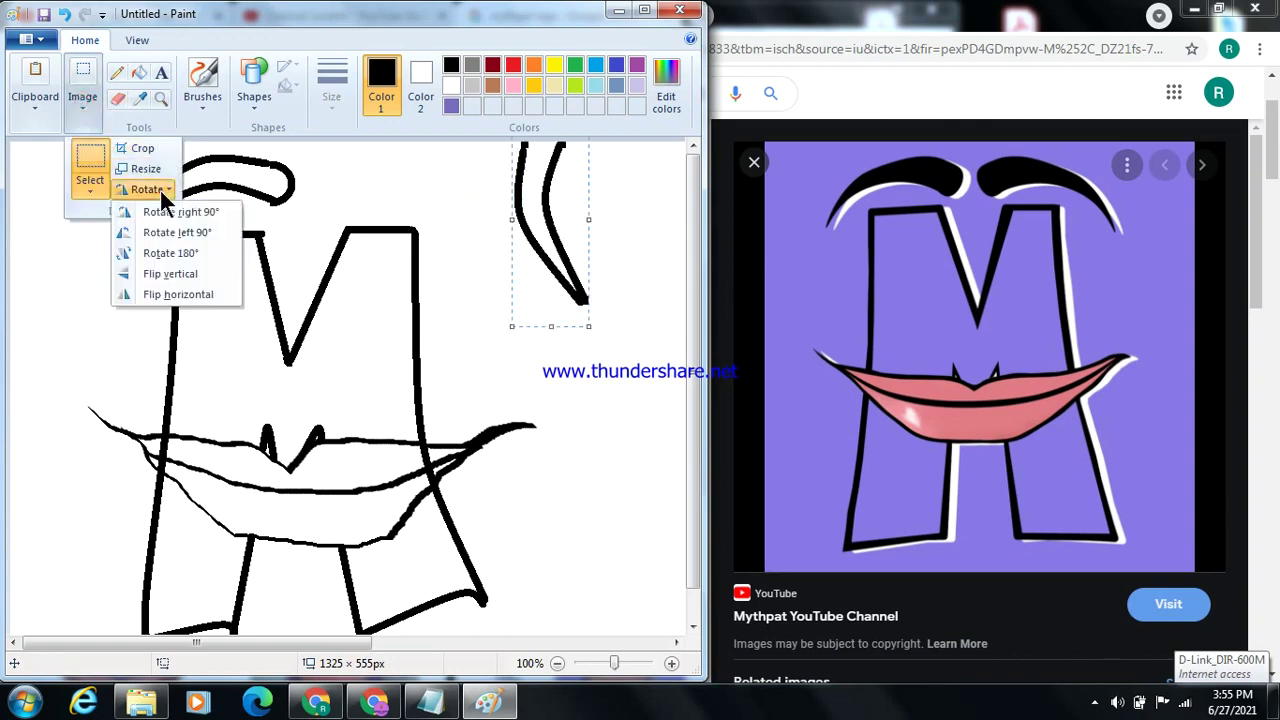
left_click(196, 227)
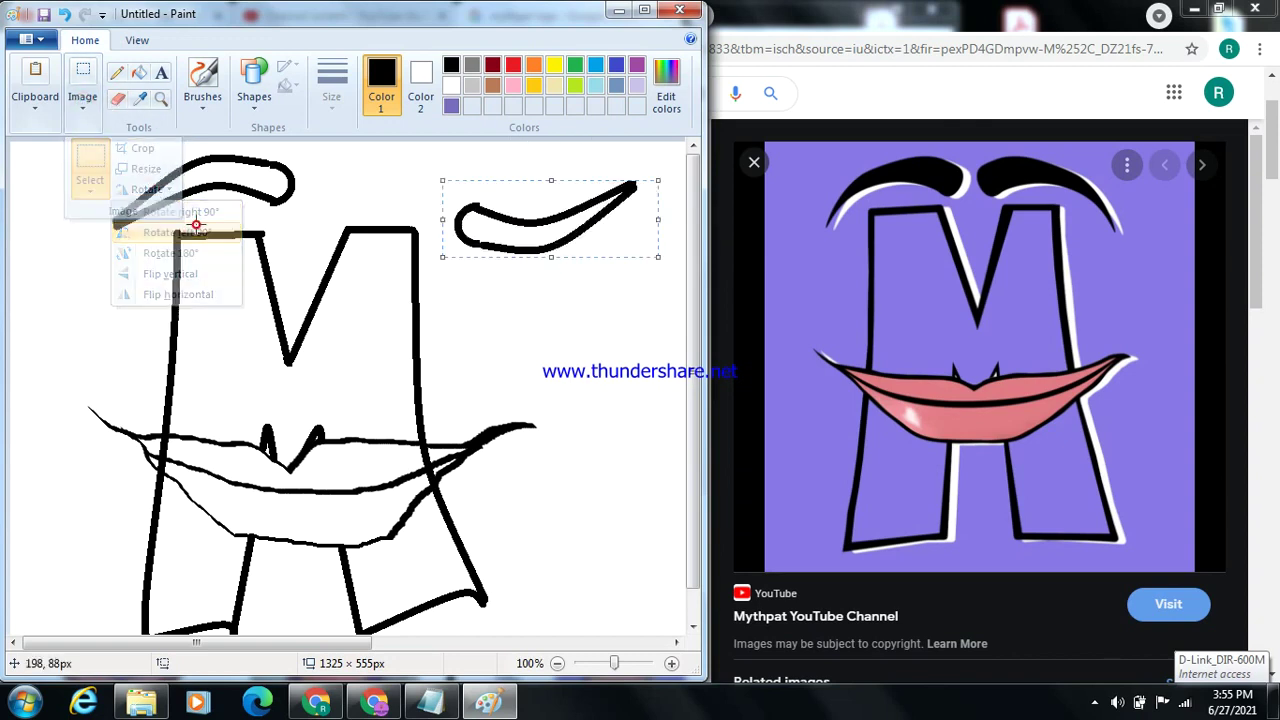
left_click(86, 102)
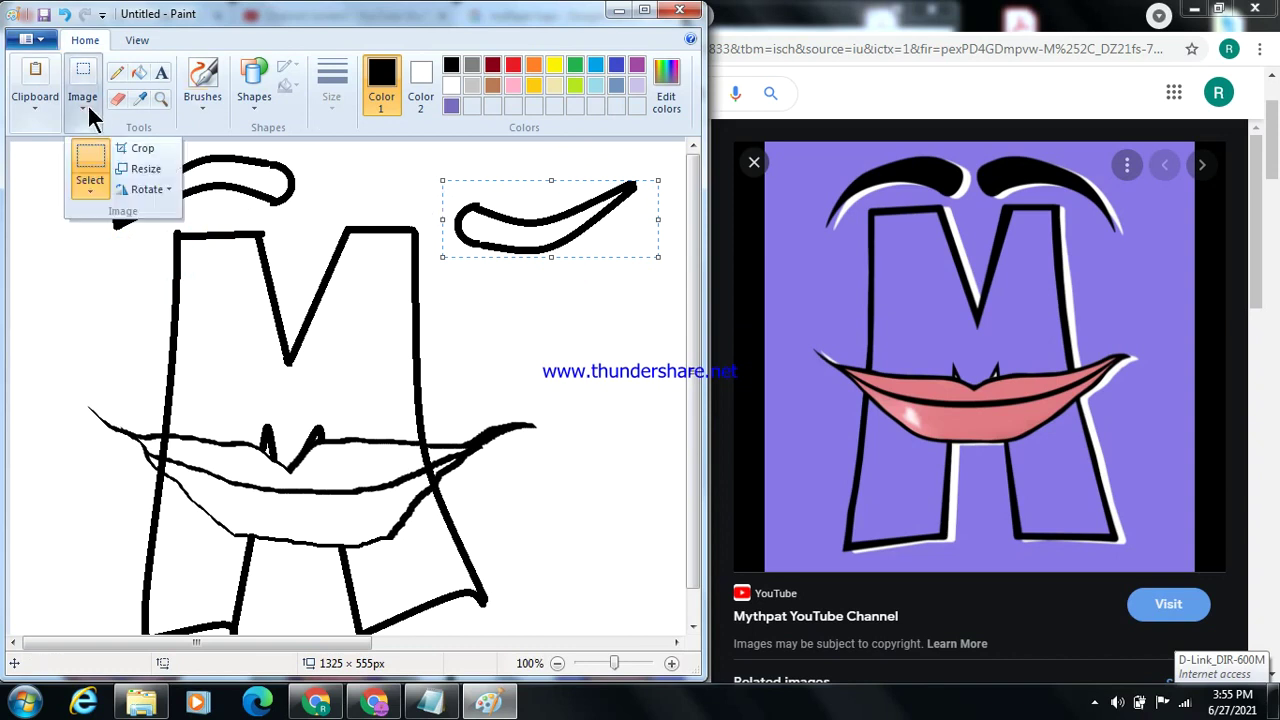
left_click(146, 192)
left_click(206, 255)
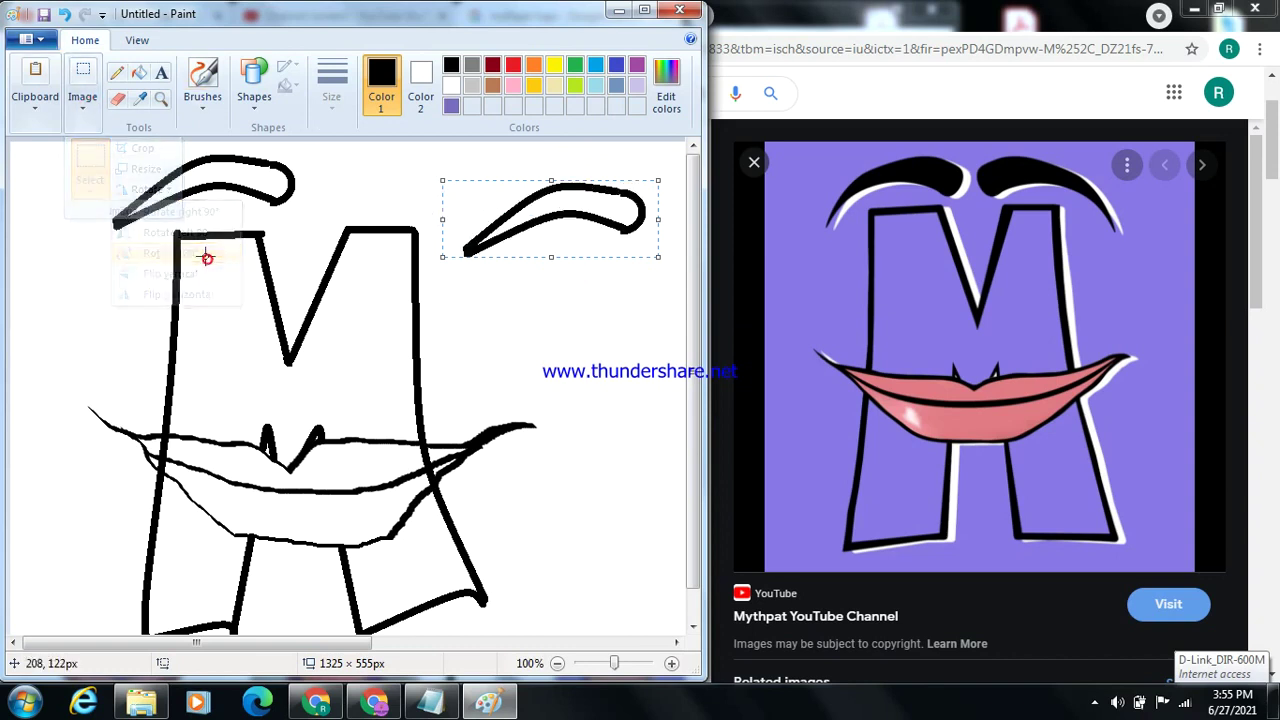
Step: Flip the eyebrow copy horizontally and place it above the M's right peak, mirroring the left eyebrow
left_click(92, 95)
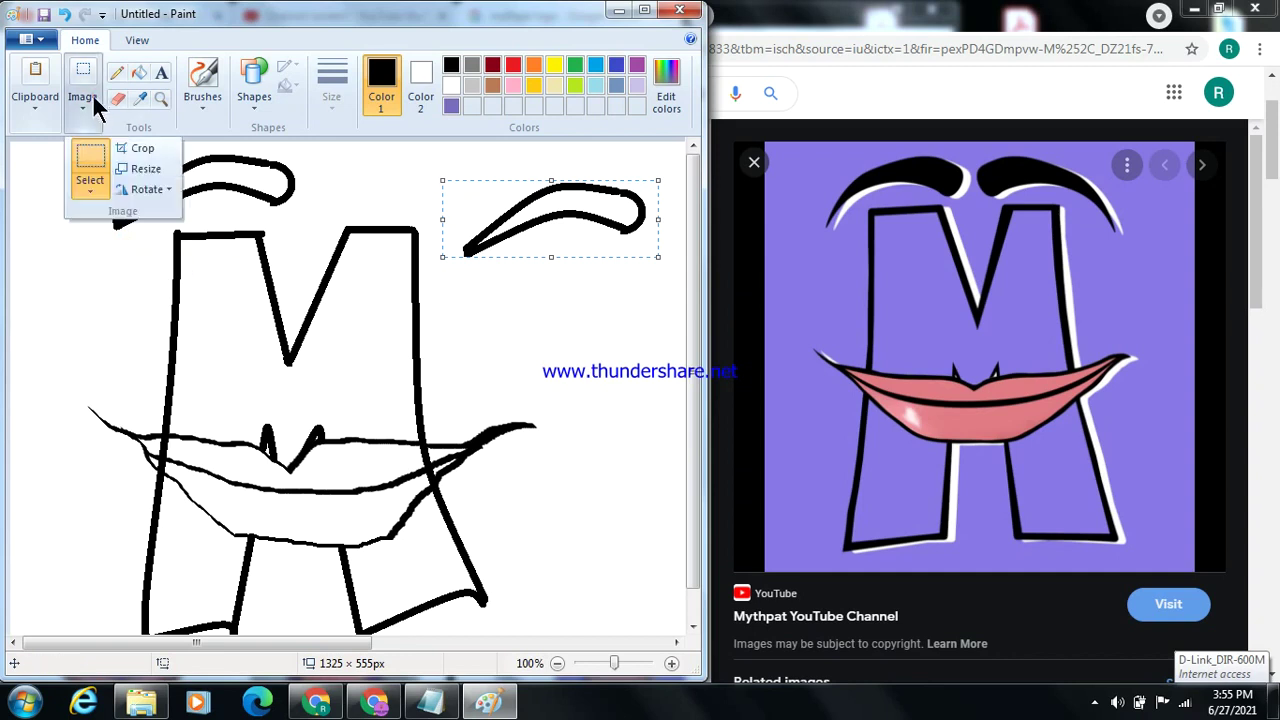
left_click(140, 189)
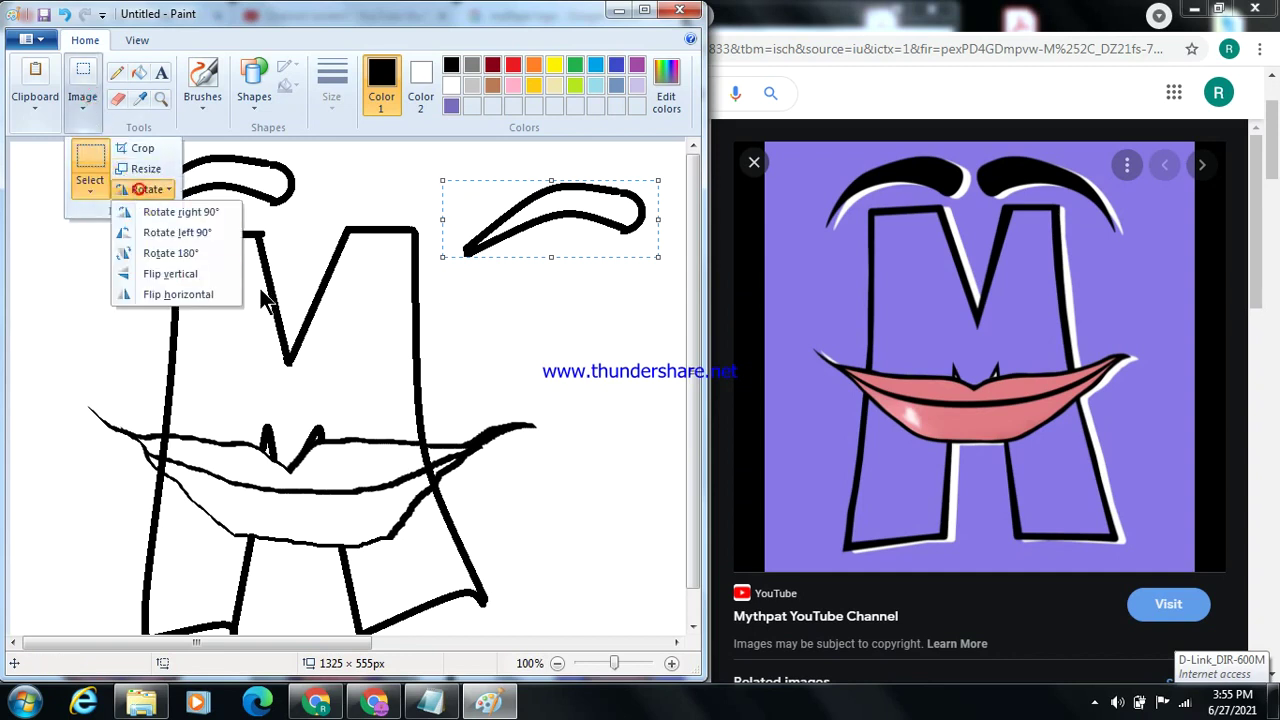
left_click(198, 295)
left_click_drag(551, 220, 426, 197)
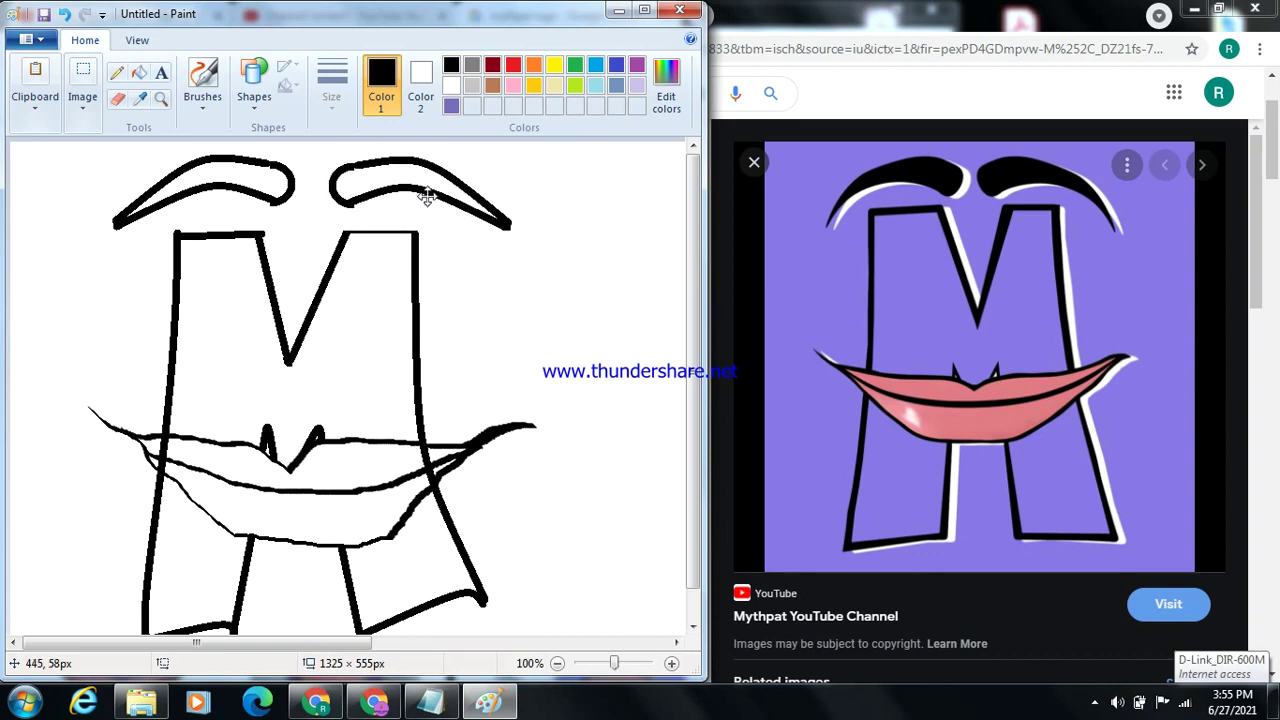
left_click(571, 240)
left_click(363, 255)
Step: Redraw the top edge of the M's right peak with a straight black line about 72 px long
left_click(255, 98)
left_click(250, 121)
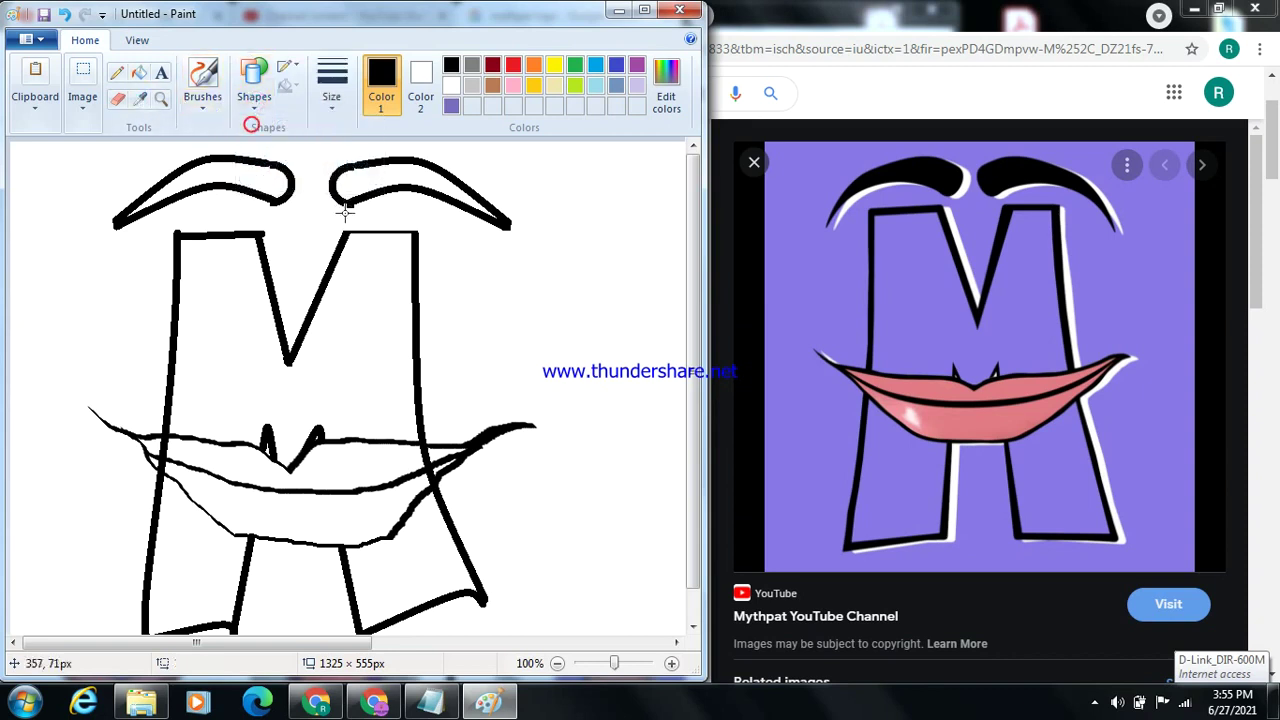
left_click_drag(346, 230, 397, 230)
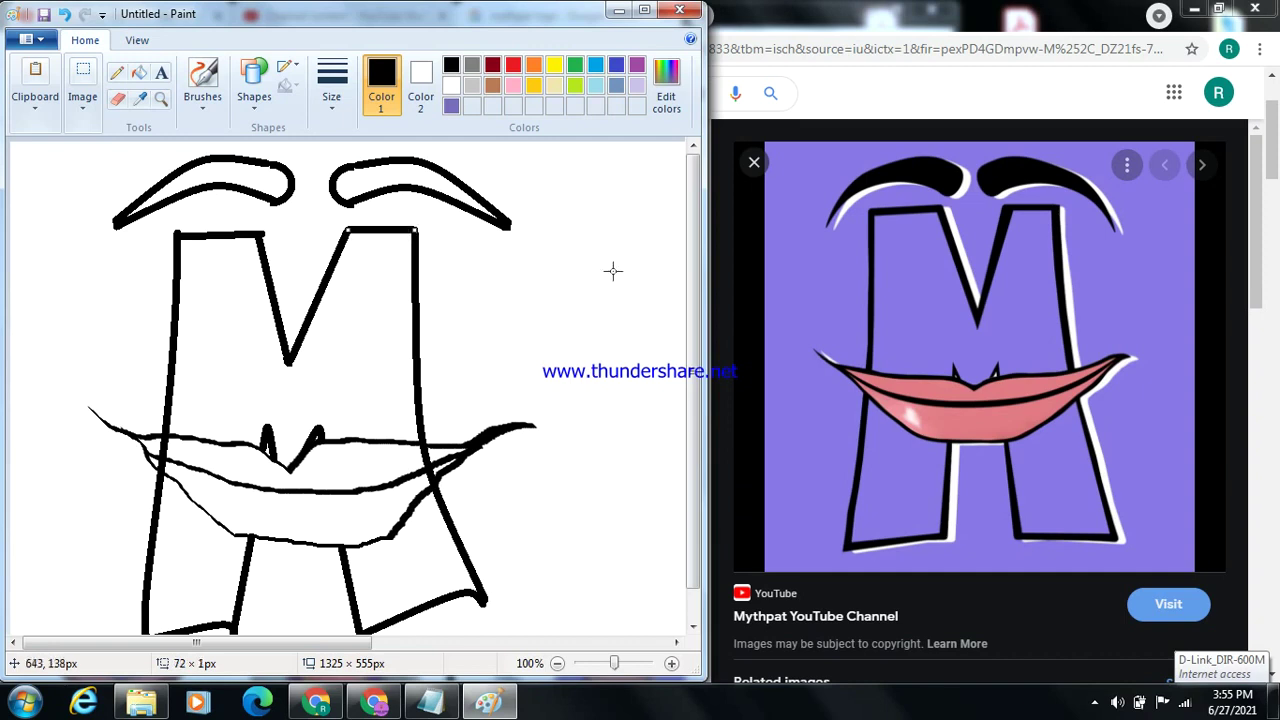
Step: Fill the background, the M's upper body and both of its legs with the custom purple
left_click(141, 72)
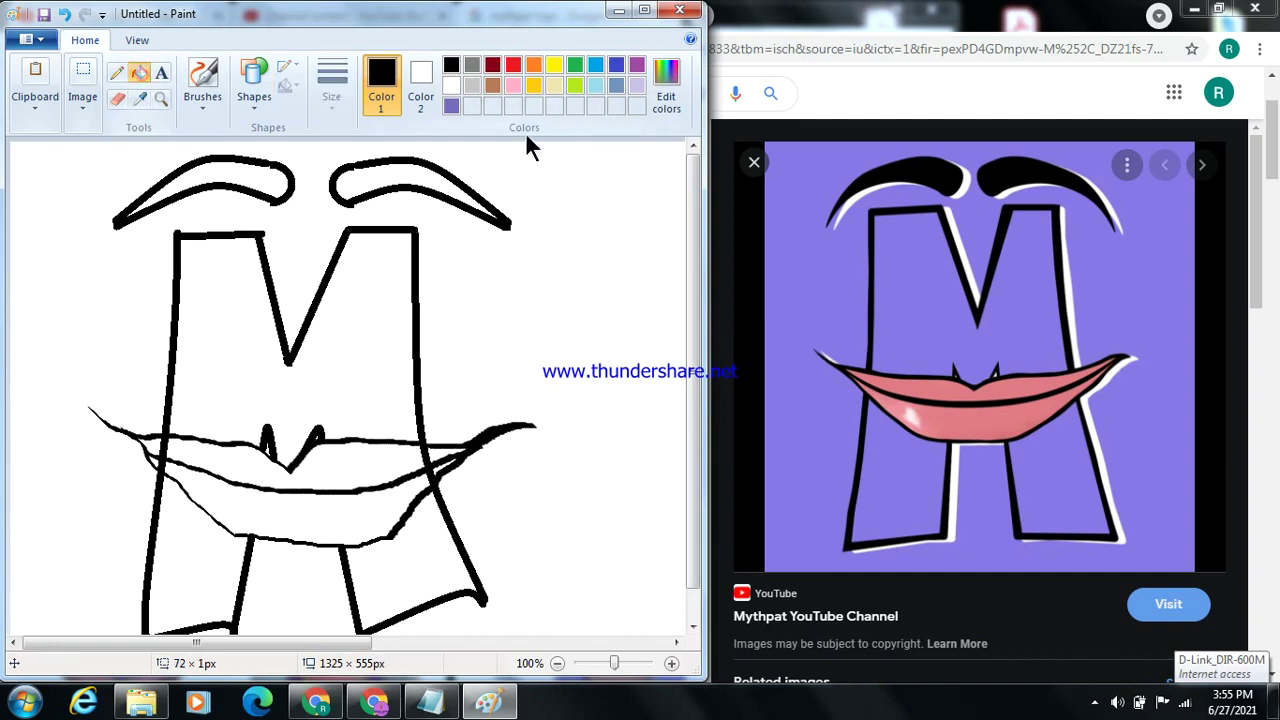
left_click(451, 105)
left_click(566, 189)
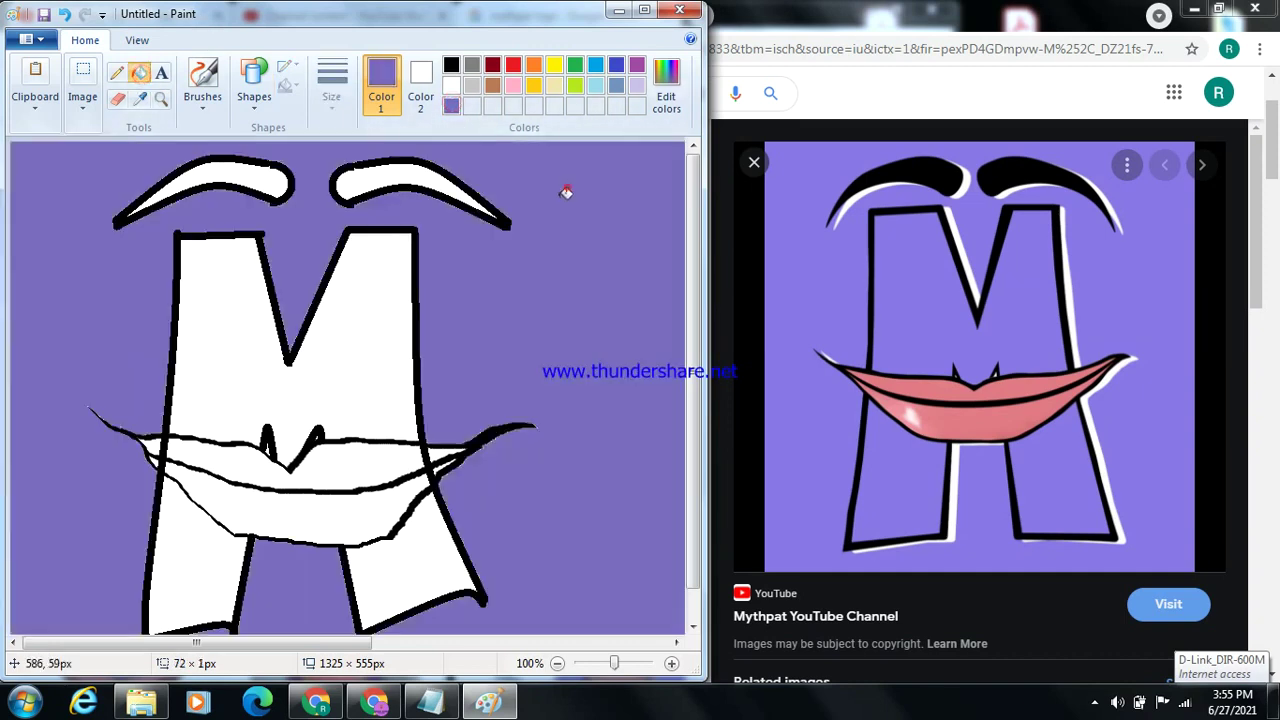
left_click(366, 312)
left_click(450, 569)
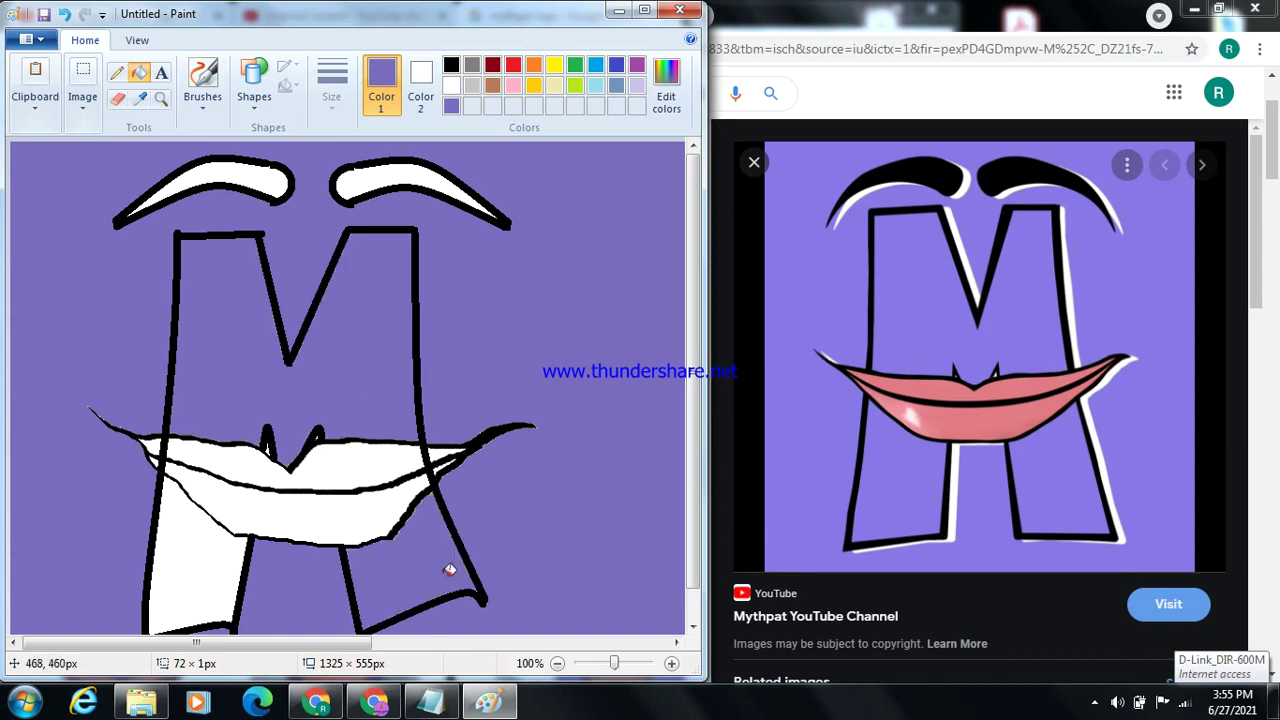
left_click(205, 557)
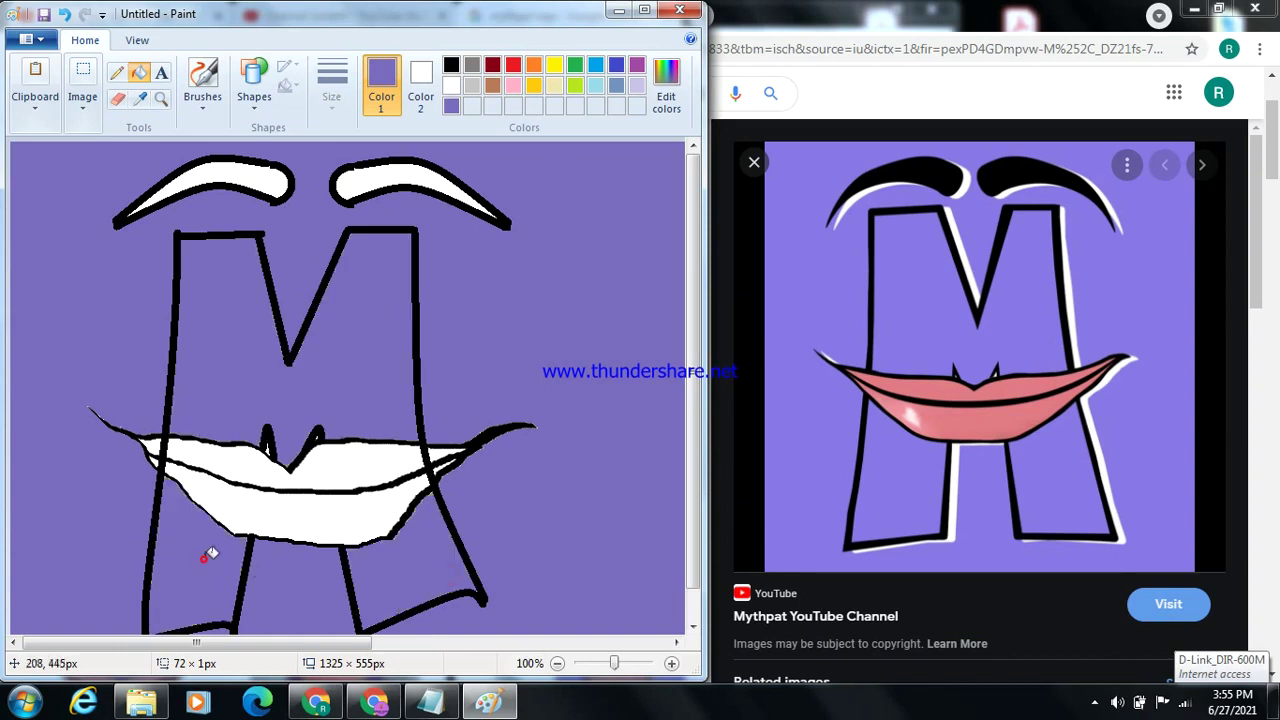
Step: Erase the M's strokes crossing the lips and touch up the right end of the mouth line with a black pencil
left_click(117, 99)
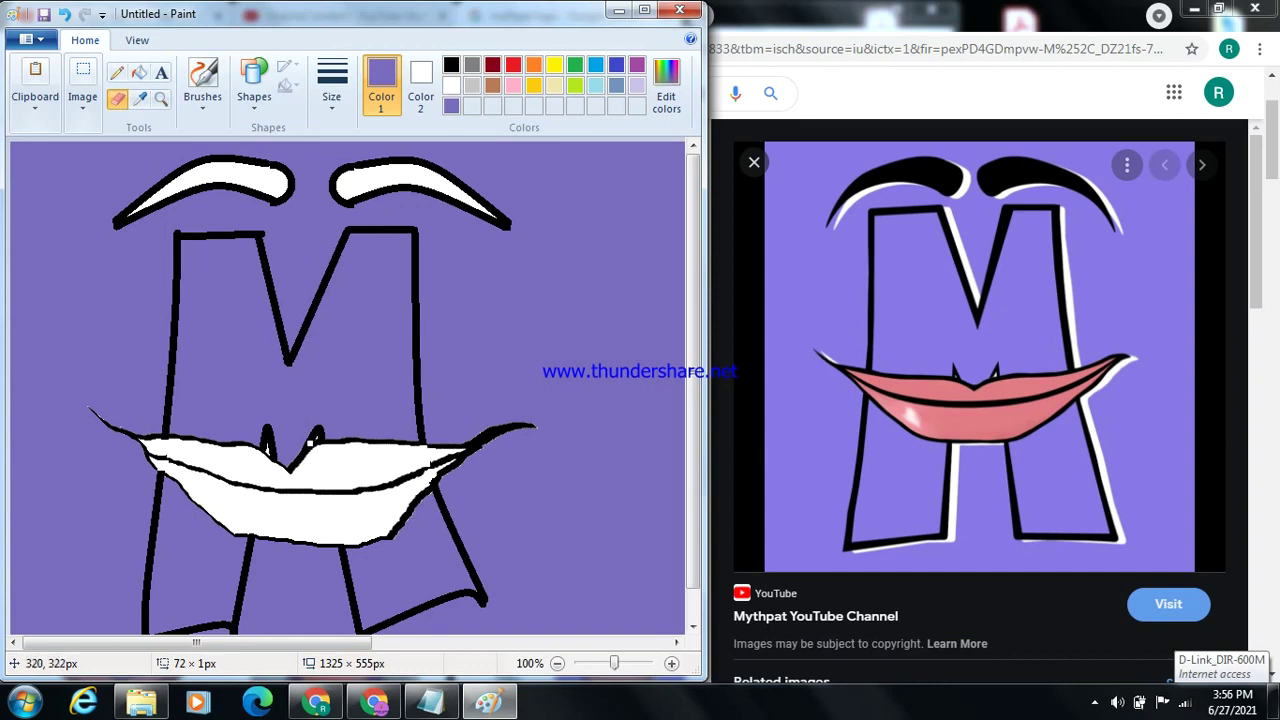
left_click(116, 76)
left_click(430, 466)
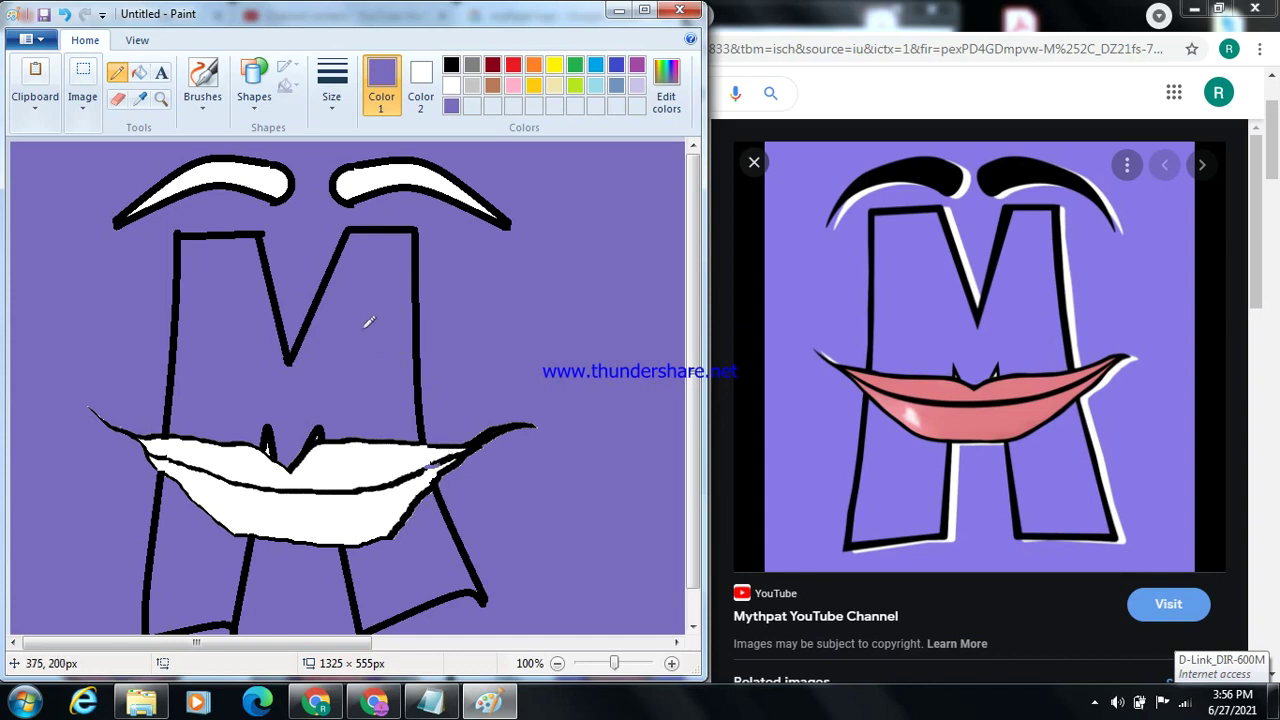
left_click(451, 65)
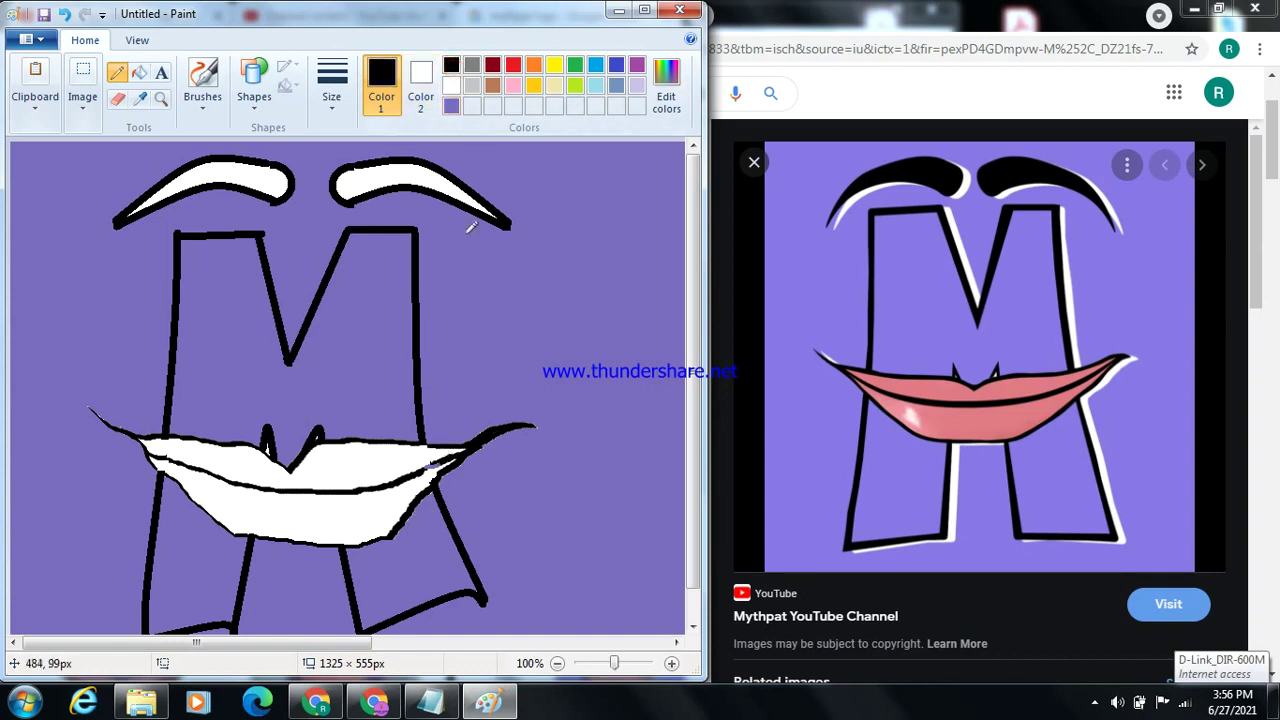
left_click(432, 463)
Step: Define a custom pink with hue 218, saturation 226 and luminosity 162 as the drawing colour
left_click(667, 92)
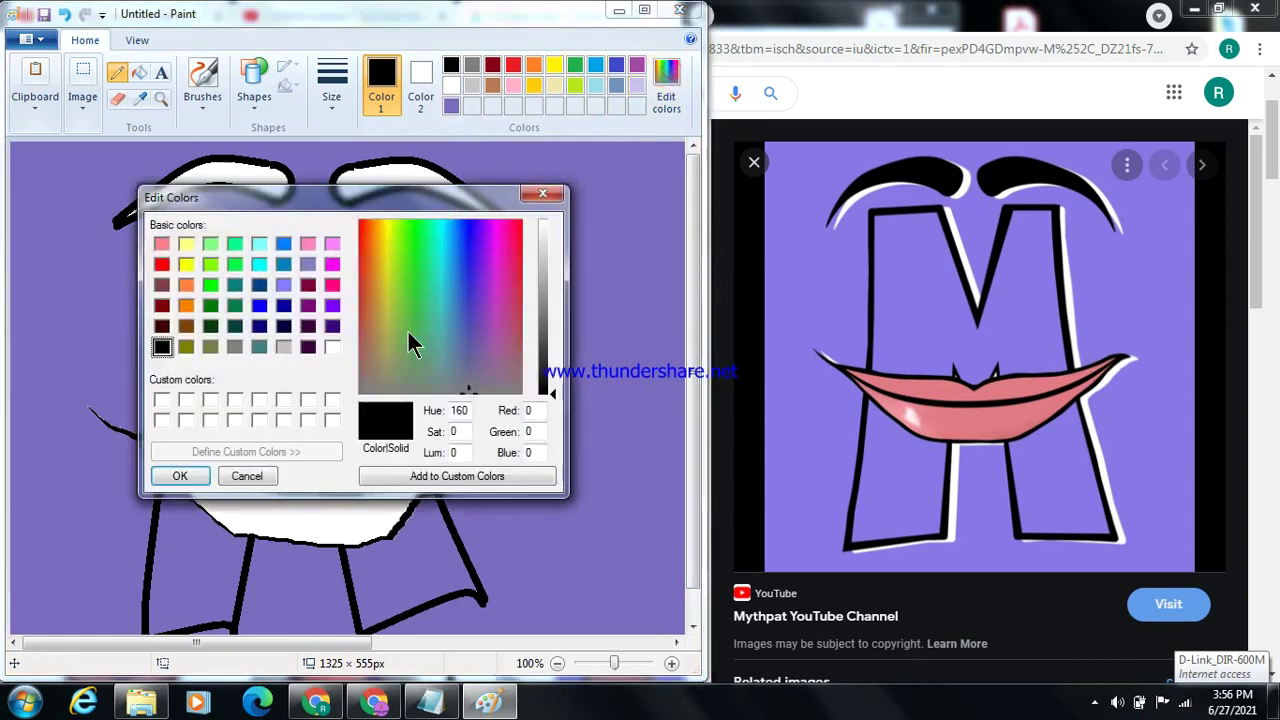
left_click(186, 400)
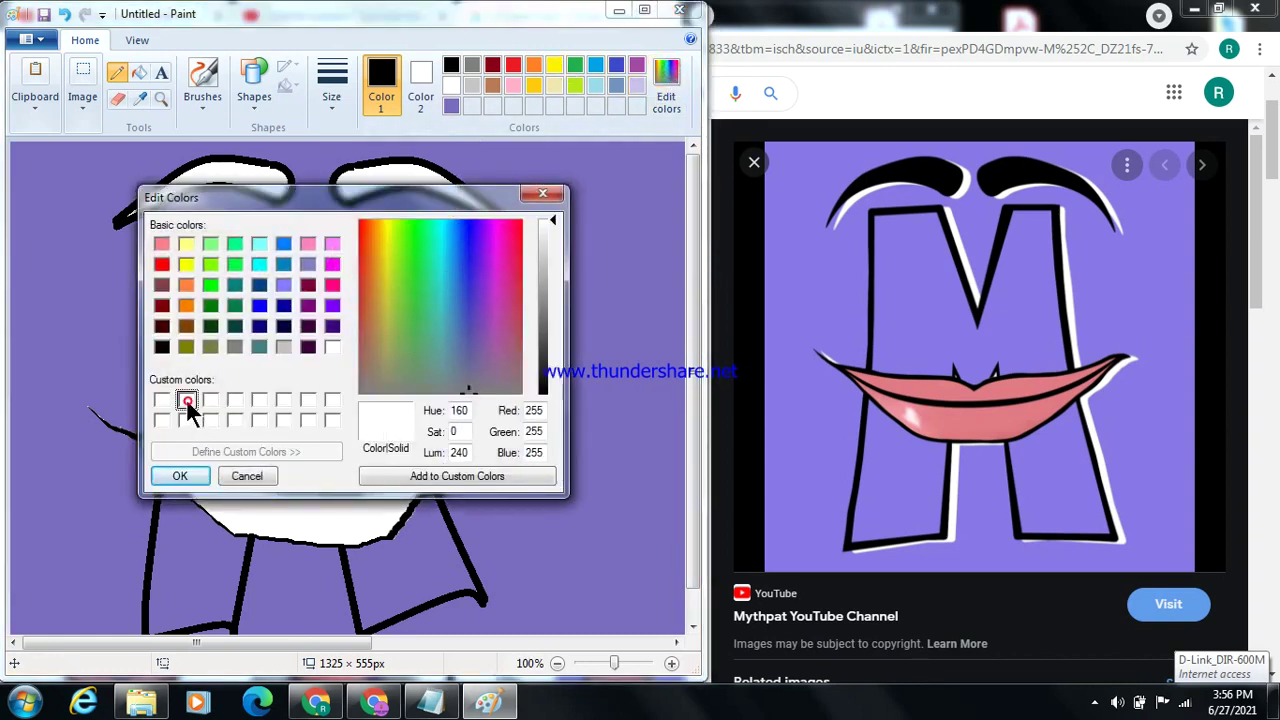
left_click_drag(540, 246, 531, 336)
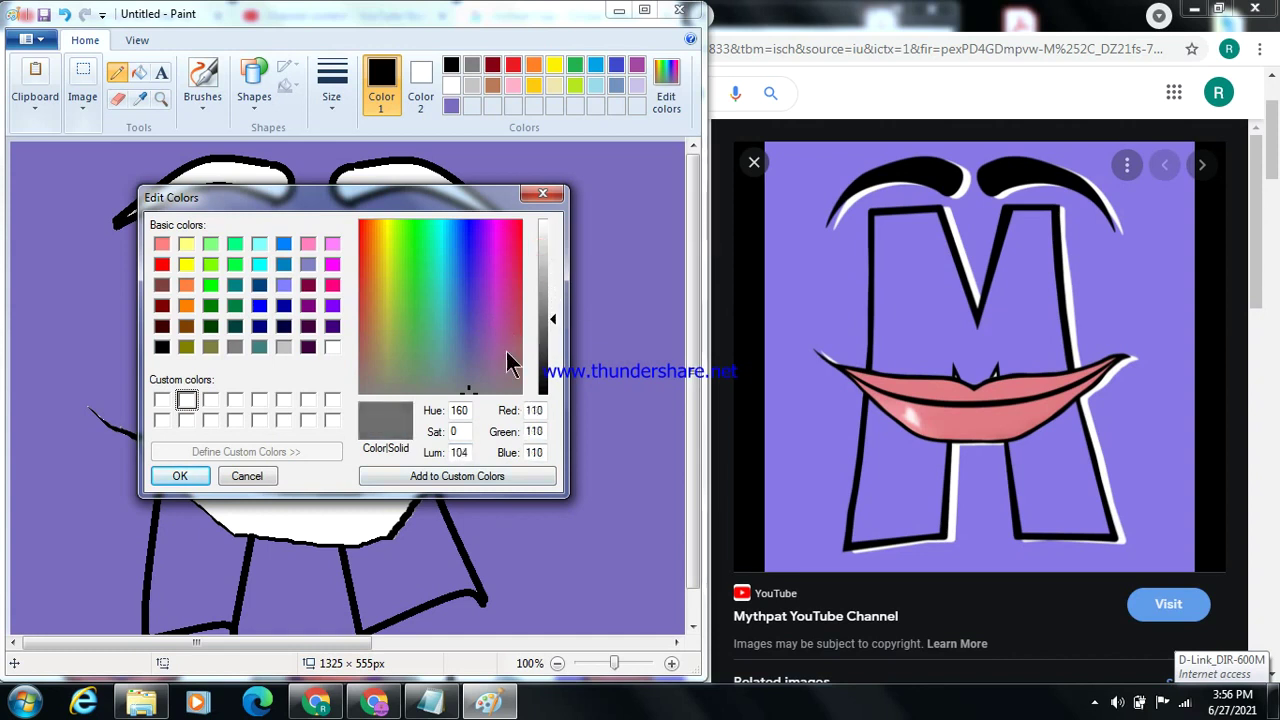
left_click_drag(472, 379, 508, 230)
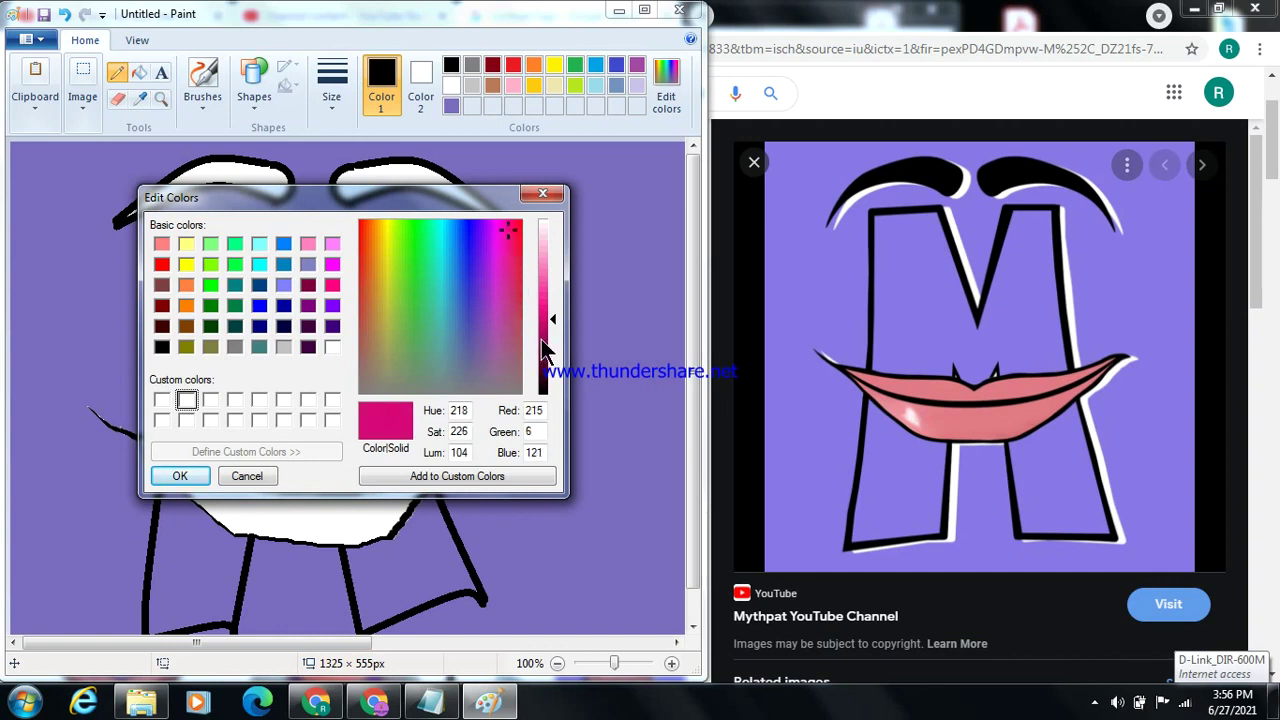
left_click(553, 312)
left_click_drag(549, 300, 548, 277)
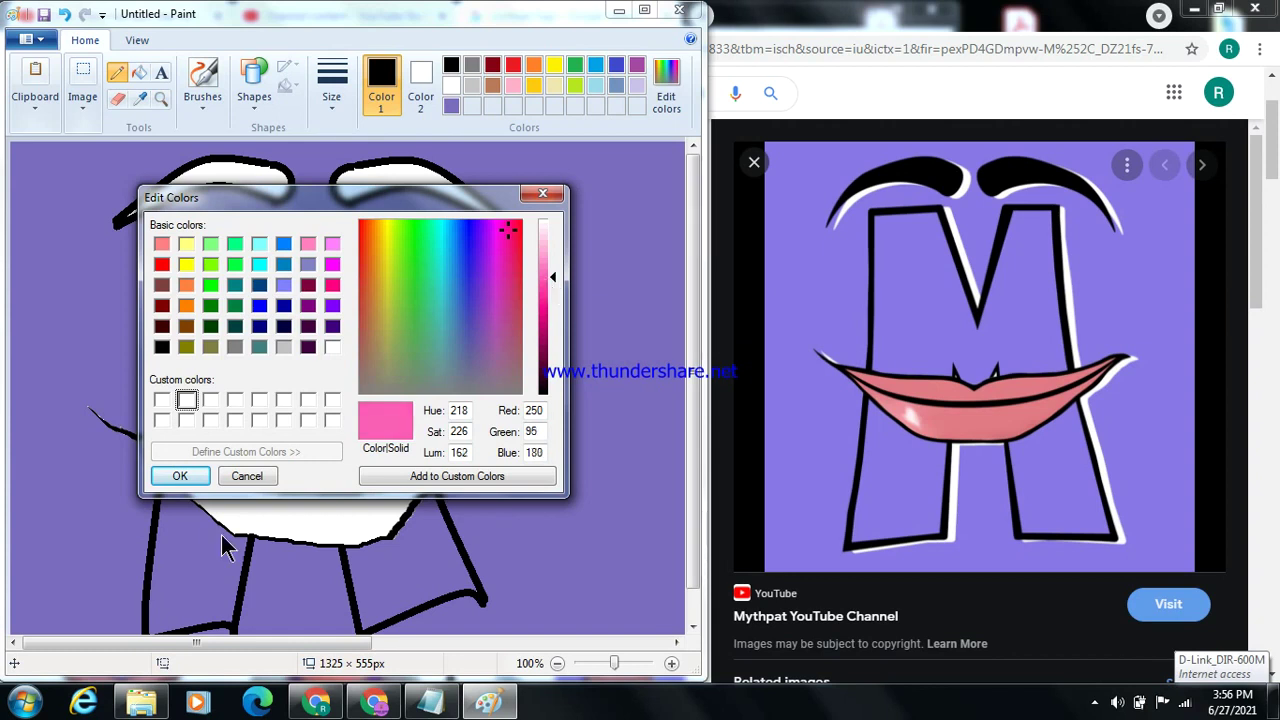
left_click(205, 468)
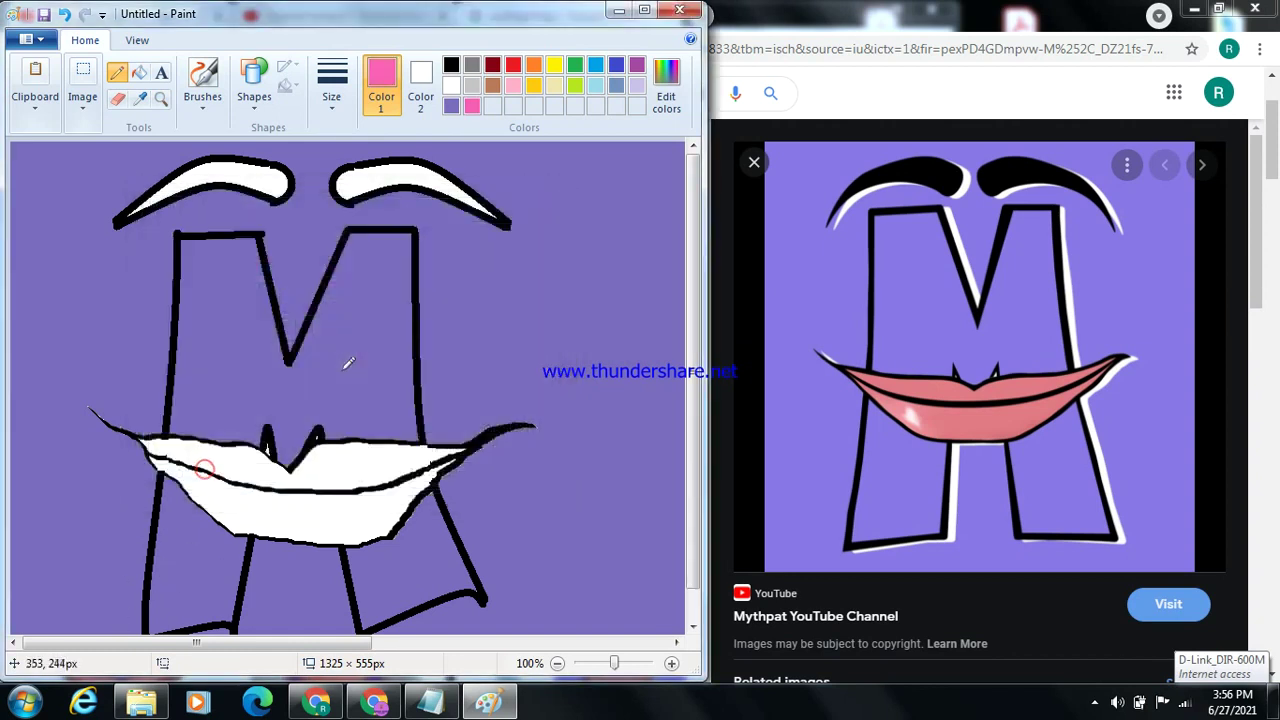
Step: Fill the upper and lower lips with the custom pink
left_click(137, 67)
left_click(347, 468)
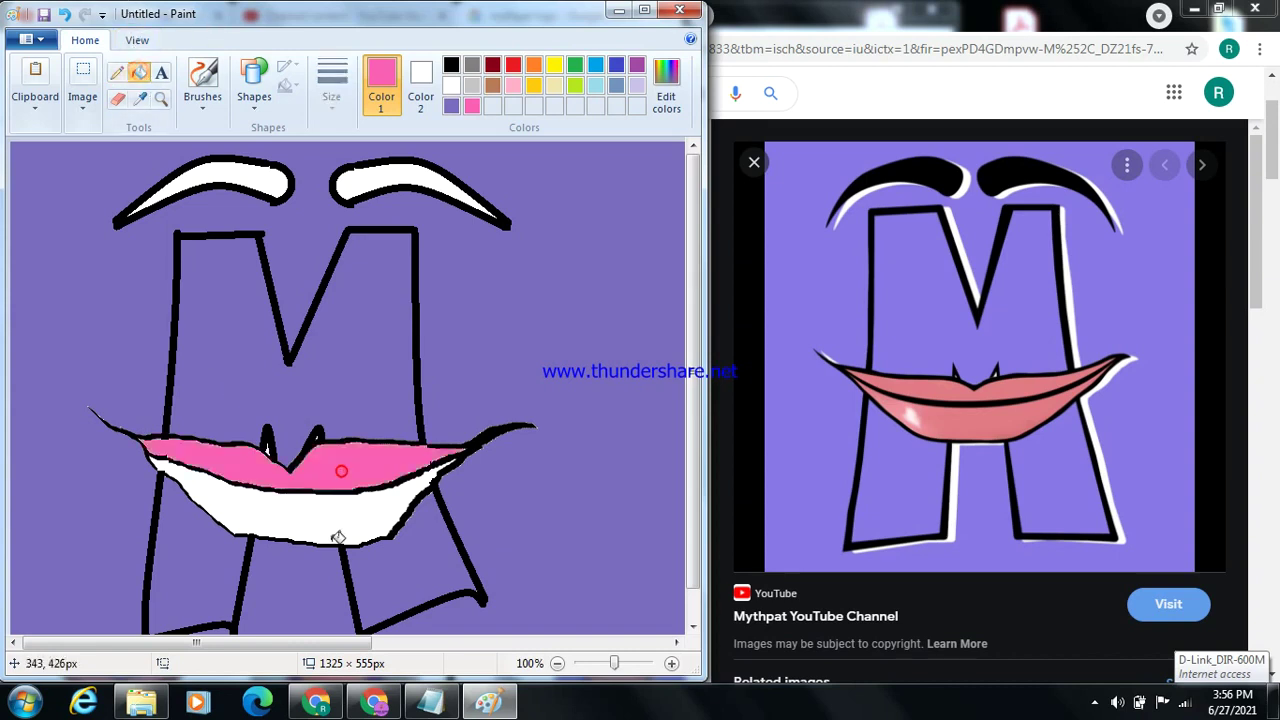
left_click(340, 528)
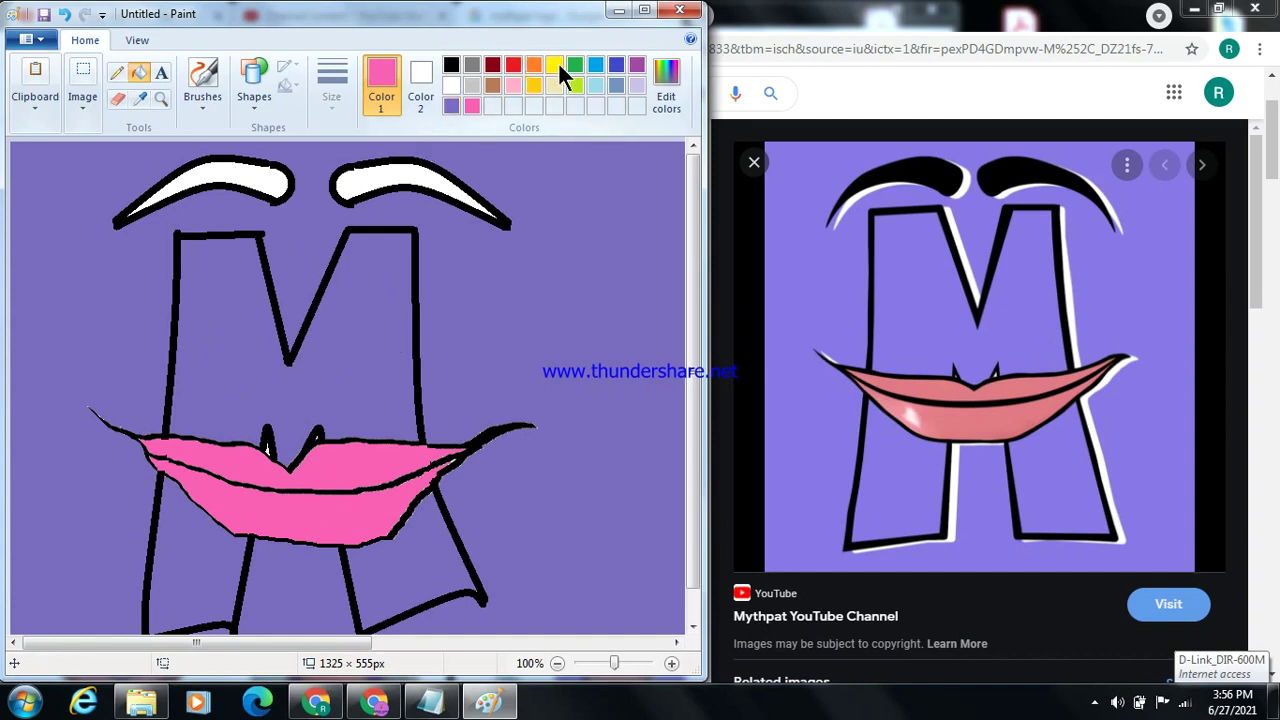
Step: Fill both lips with the palette's standard light pink
left_click(514, 84)
left_click(355, 467)
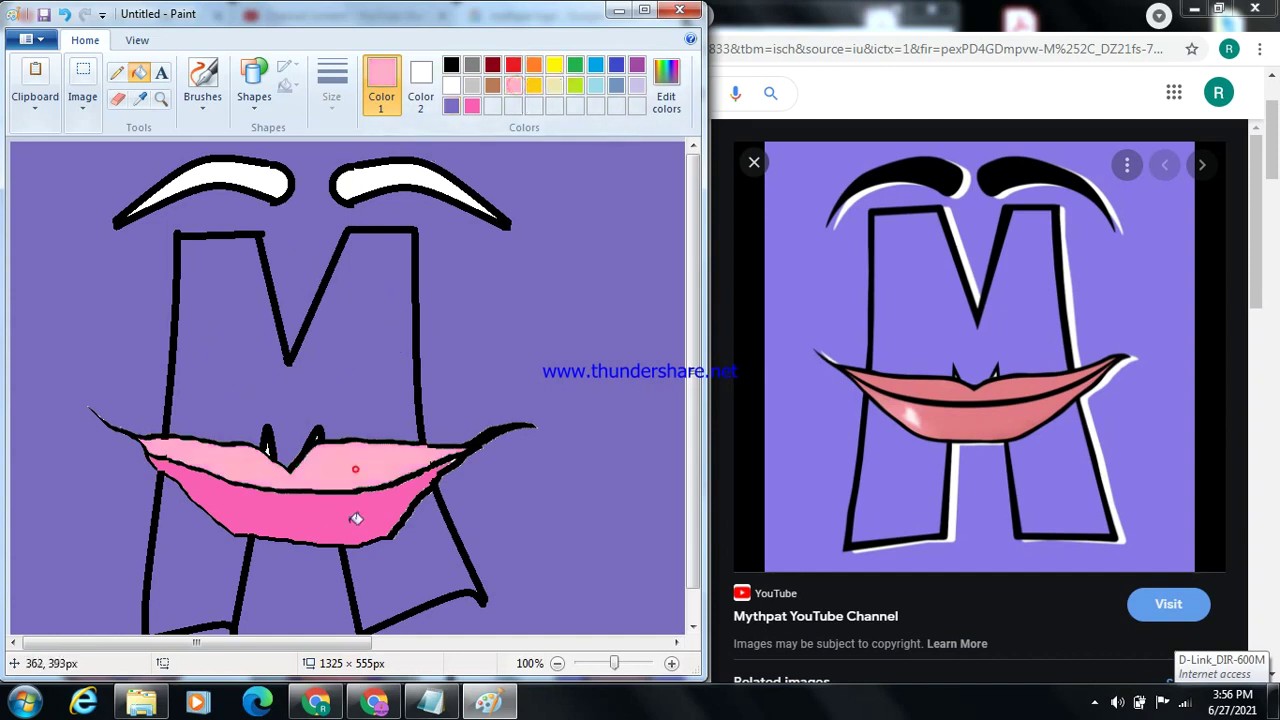
left_click(356, 522)
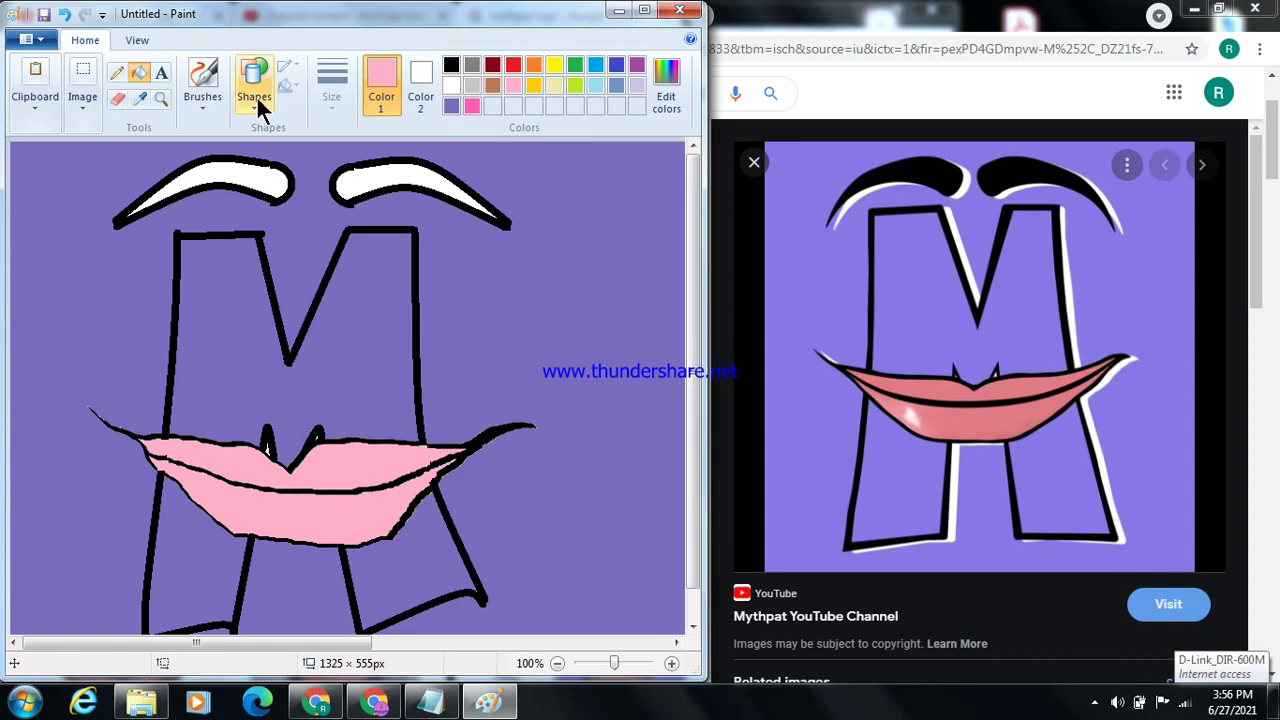
Step: Fill both eyebrows with black
left_click(451, 65)
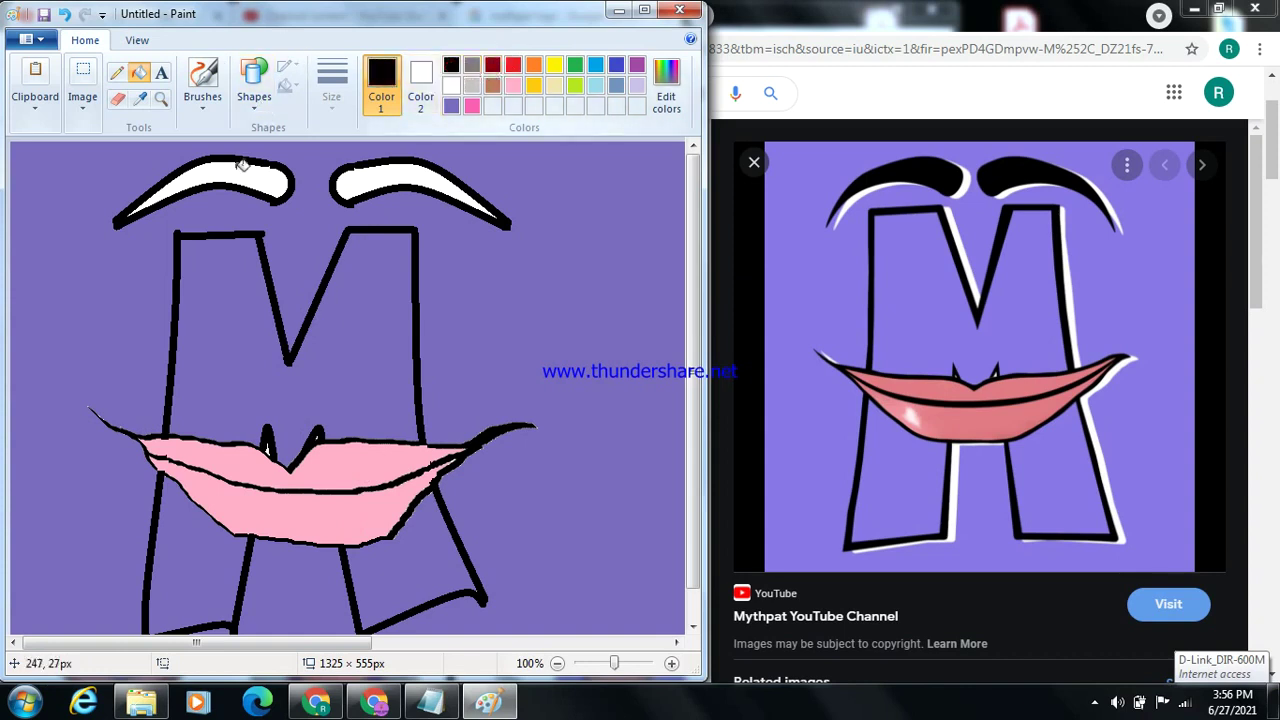
left_click(236, 180)
left_click(403, 178)
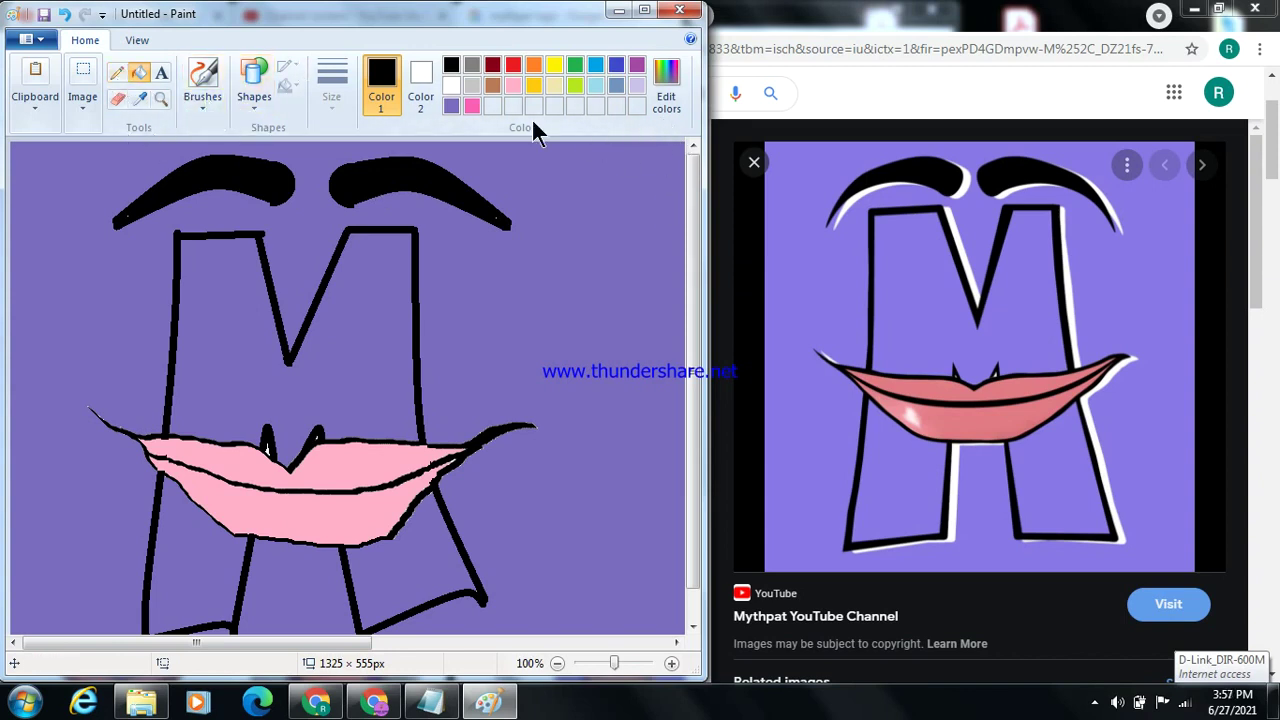
Step: Draw white highlight lines along the left leg's inner edge, about 19 × 93 px, and the V's left diagonal, about 30 × 123 px
left_click(259, 106)
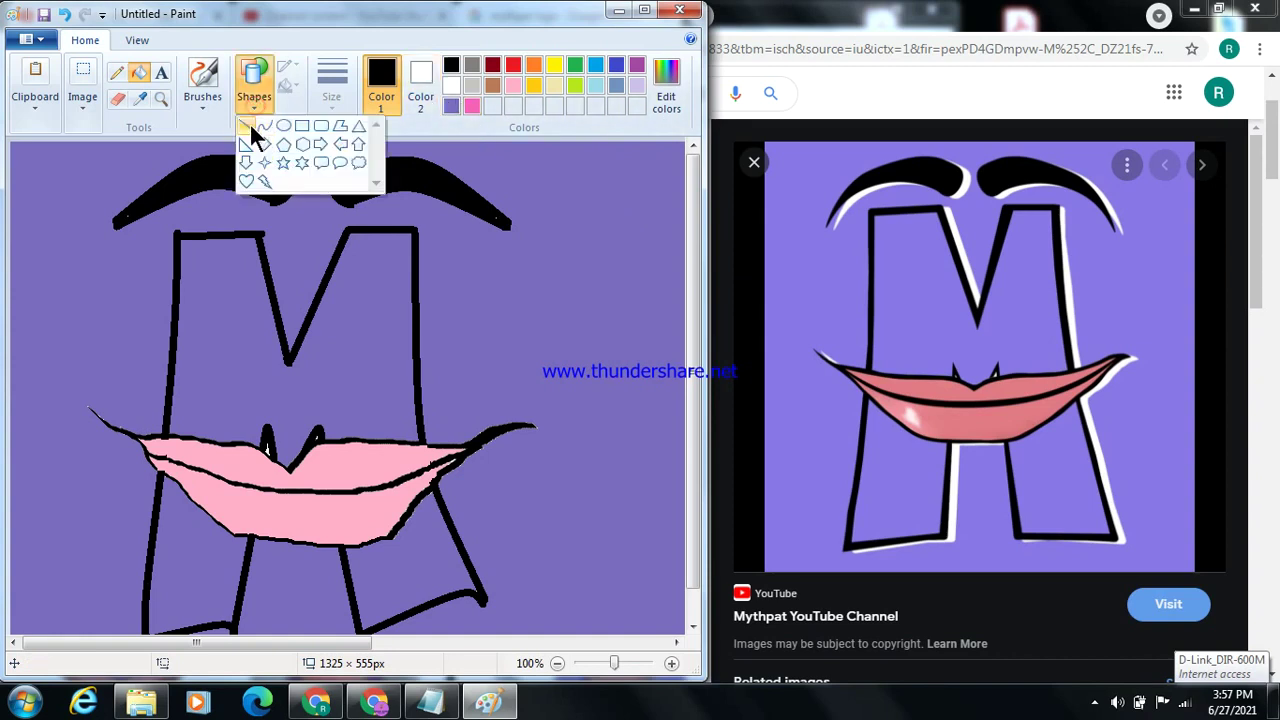
left_click(251, 124)
left_click(451, 85)
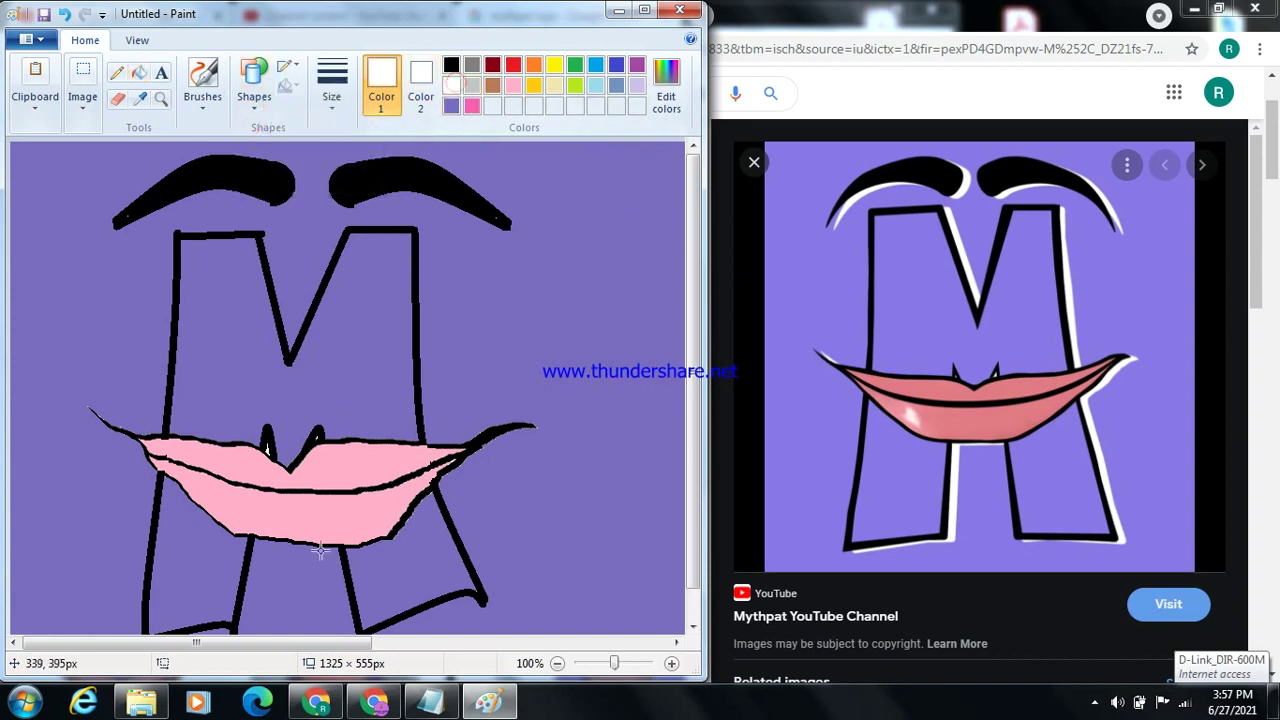
left_click_drag(257, 539, 241, 626)
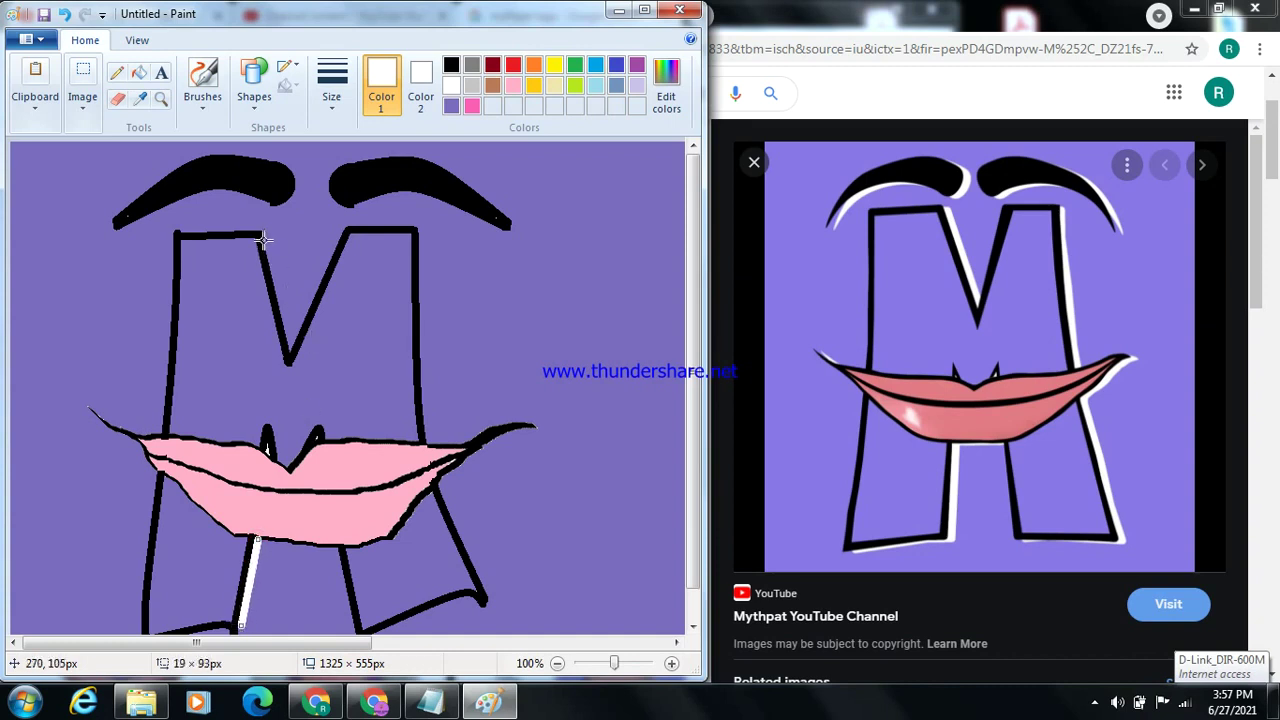
left_click_drag(263, 233, 290, 351)
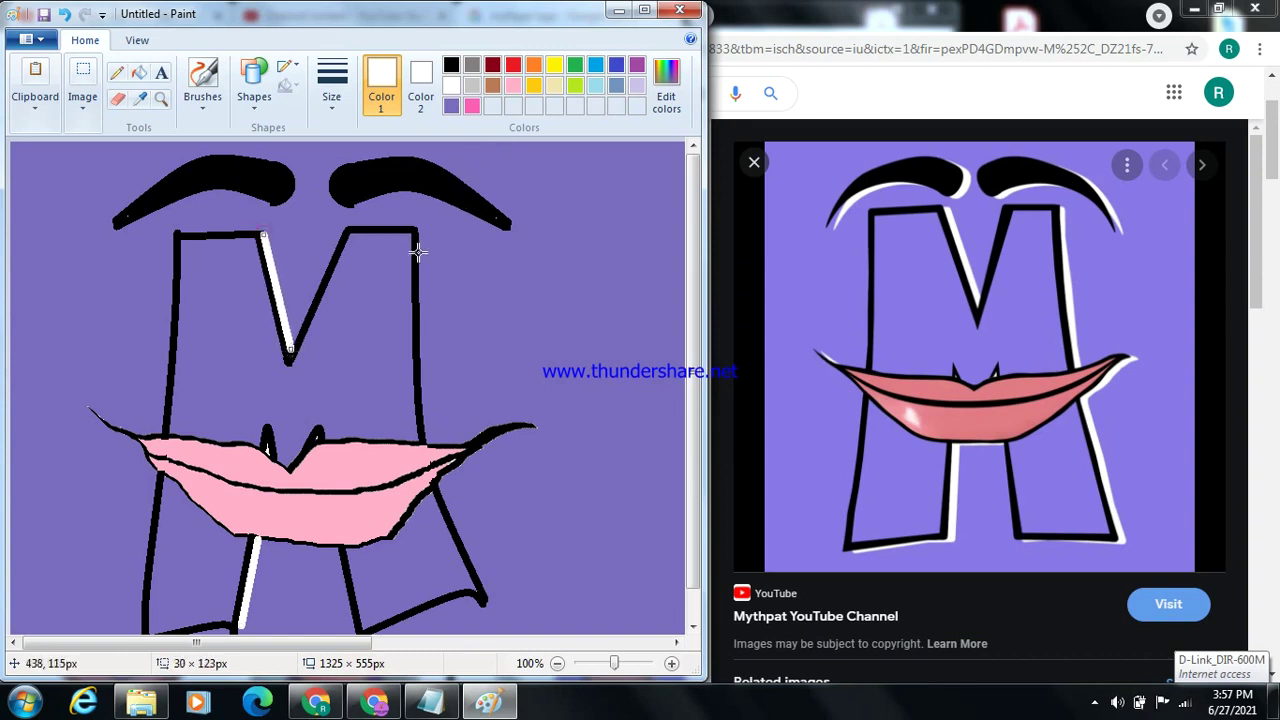
Step: Draw white highlights along the M's outer right edge, about 9 × 230 px above the lips and a curve about 53 × 125 px below them
left_click(267, 88)
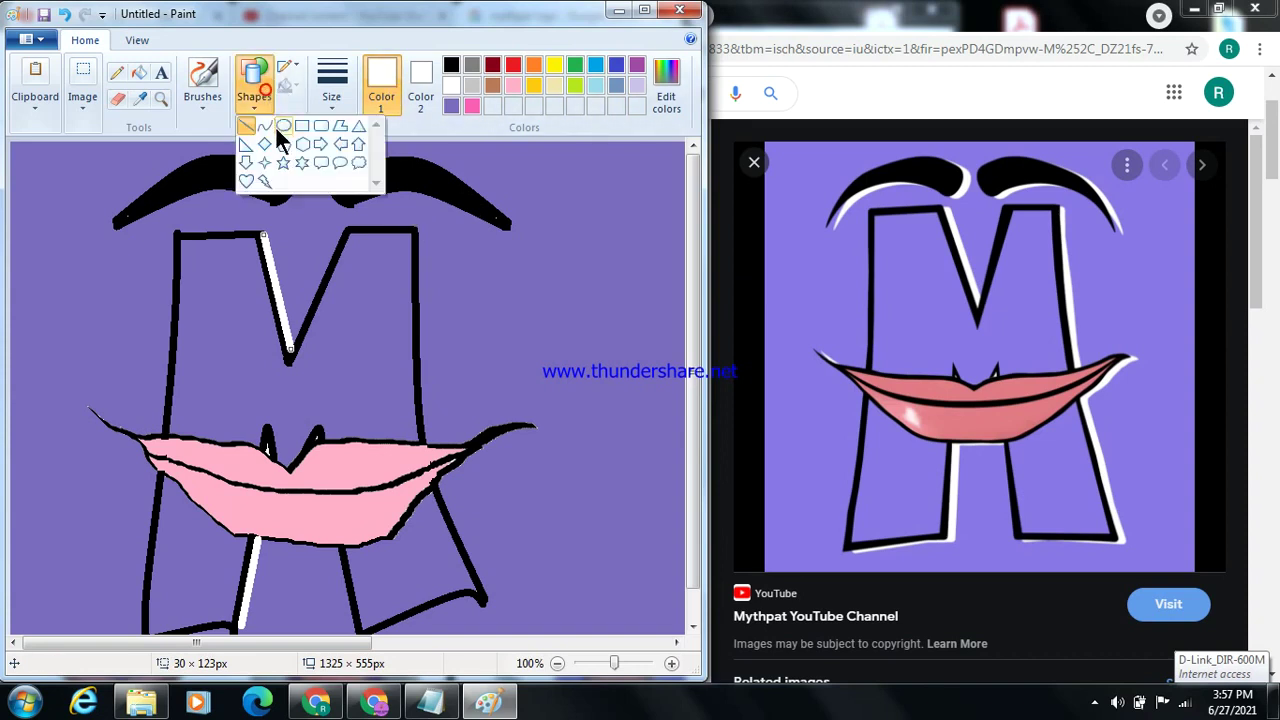
left_click(267, 124)
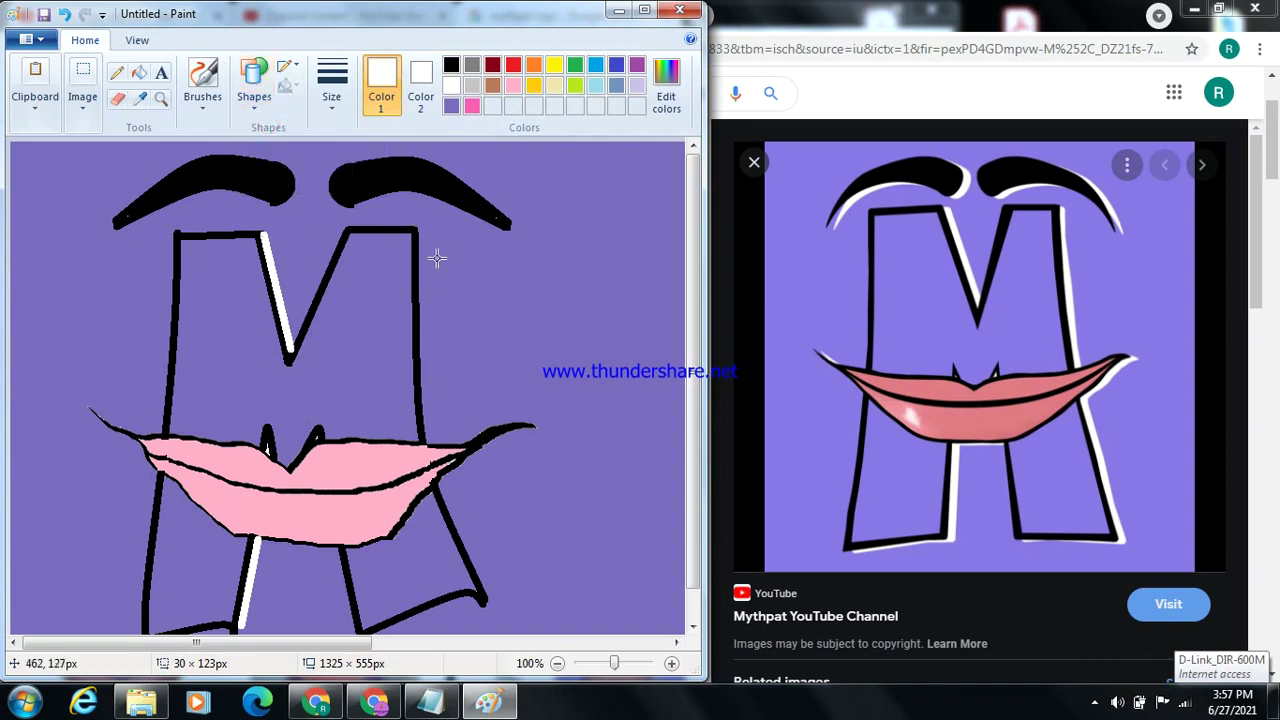
mouse_move(421, 229)
left_mouse_down()
mouse_move(443, 400)
mouse_move(491, 563)
mouse_move(460, 537)
mouse_move(428, 448)
left_mouse_up()
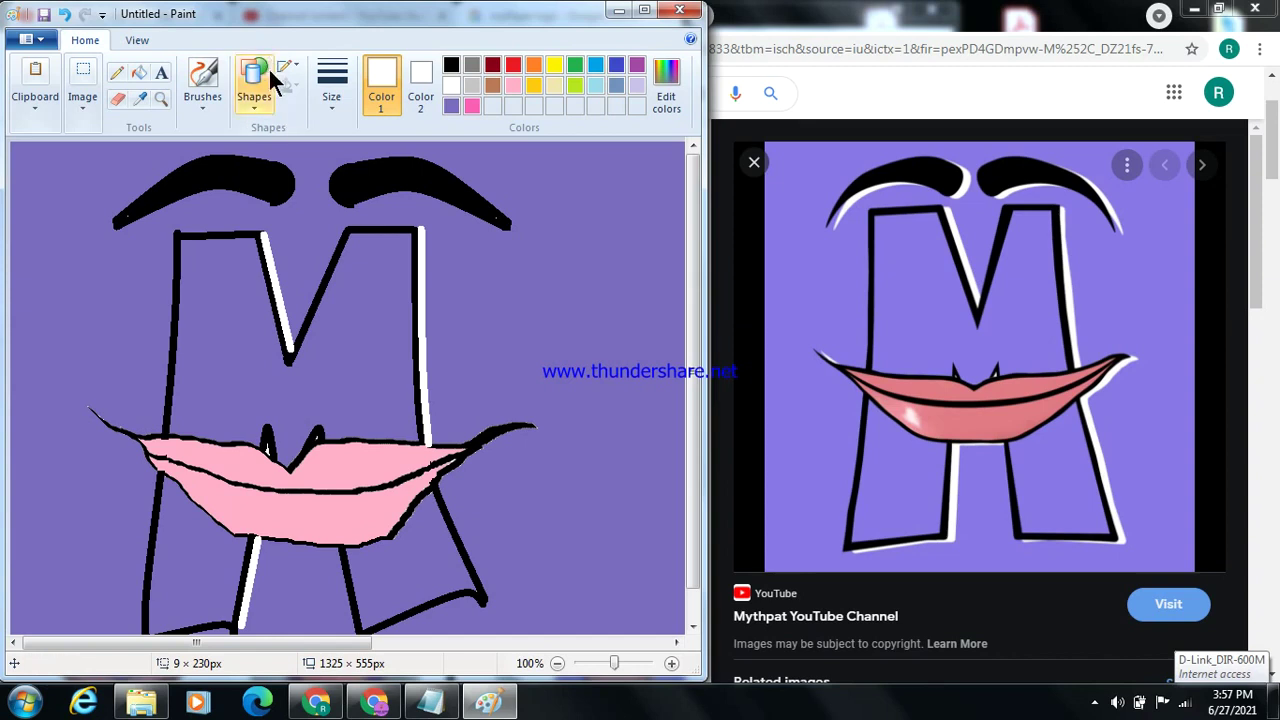
left_click(255, 100)
left_click(265, 123)
left_click_drag(440, 480, 490, 597)
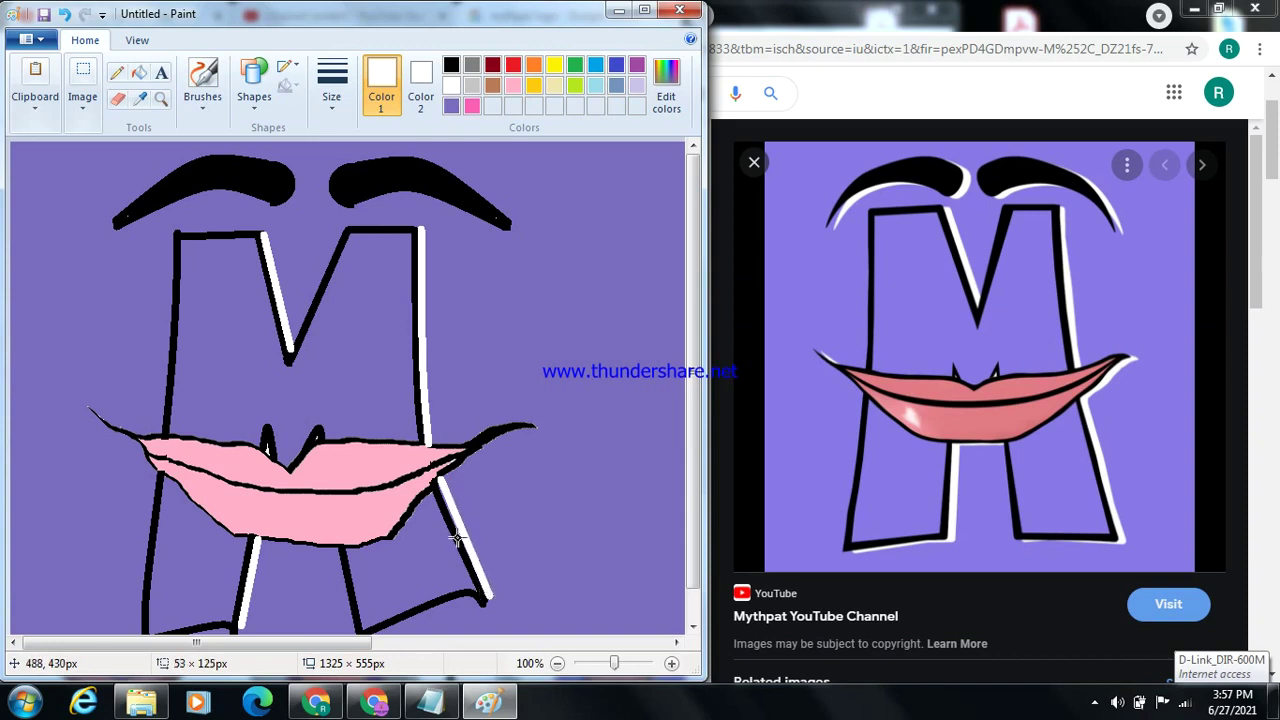
left_click_drag(452, 518, 518, 521)
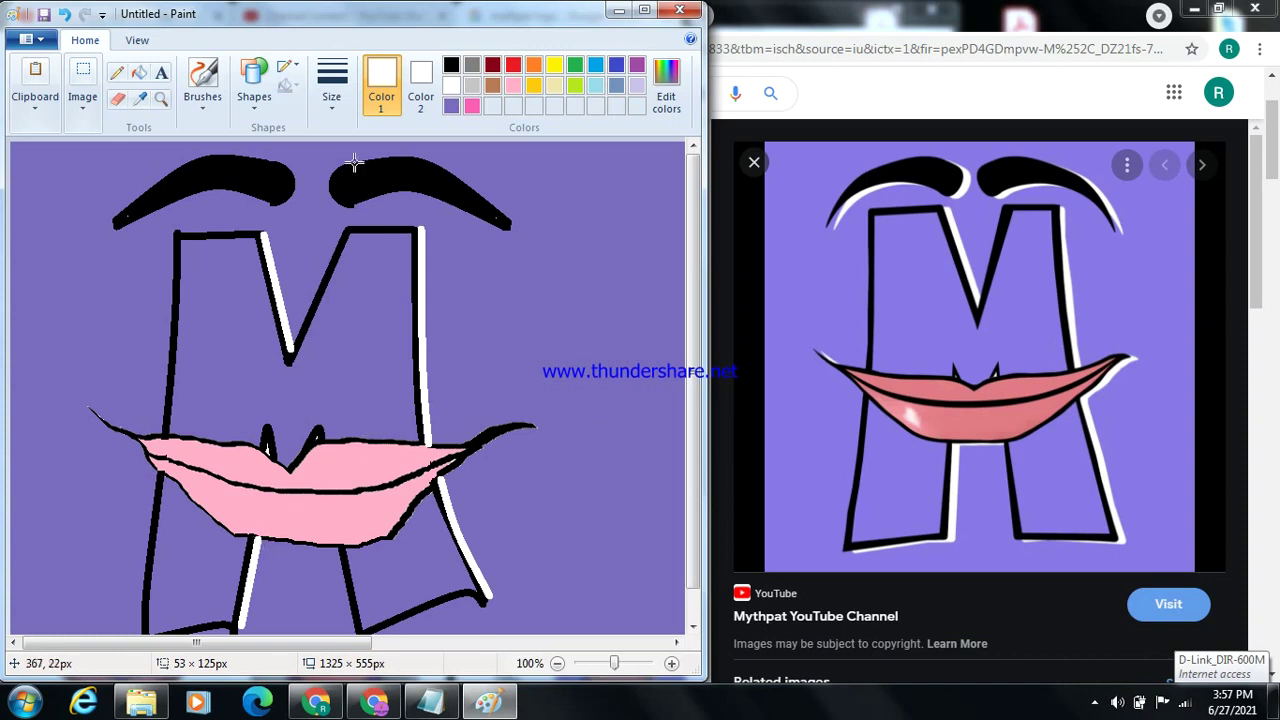
Step: Draw a white highlight under the lower lip between the M's legs, about 86 × 9 px
left_click(261, 90)
left_click(269, 123)
left_click_drag(258, 540, 334, 555)
key("ctrl+z")
left_click_drag(253, 540, 341, 549)
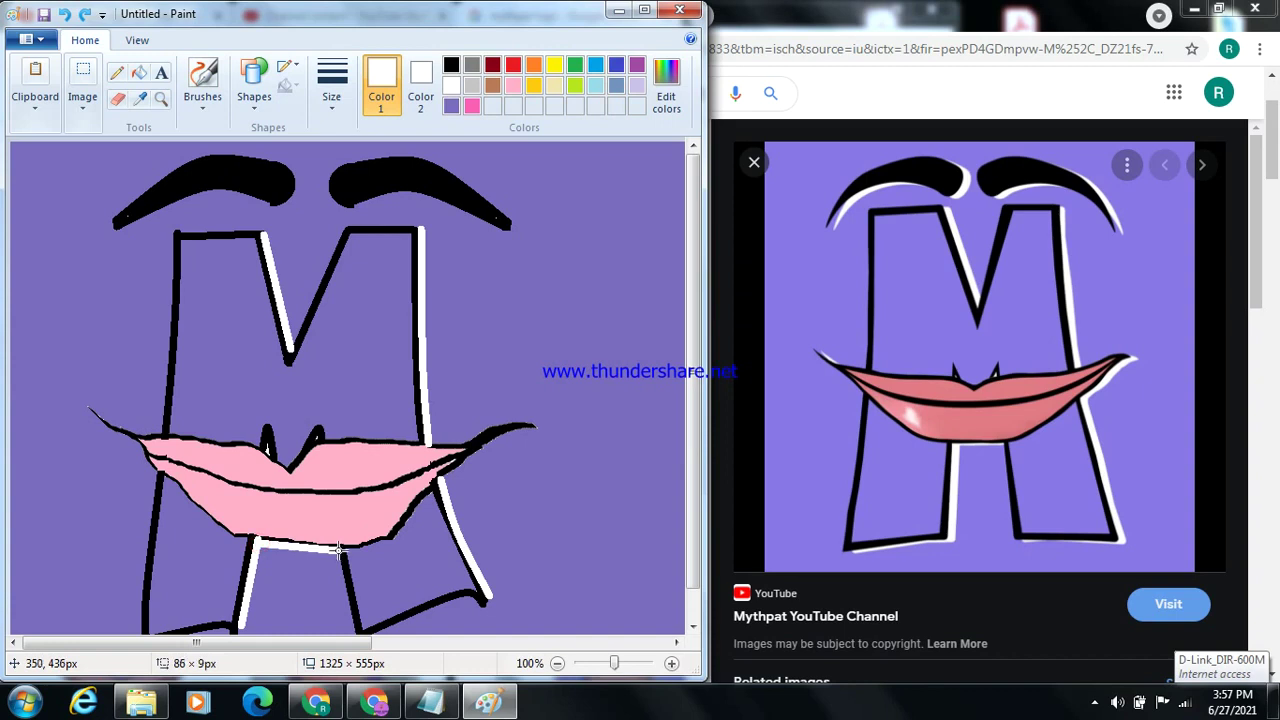
left_click_drag(340, 549, 340, 549)
Step: Draw a freehand white pencil highlight along the underside of the M's right foot
left_click(113, 68)
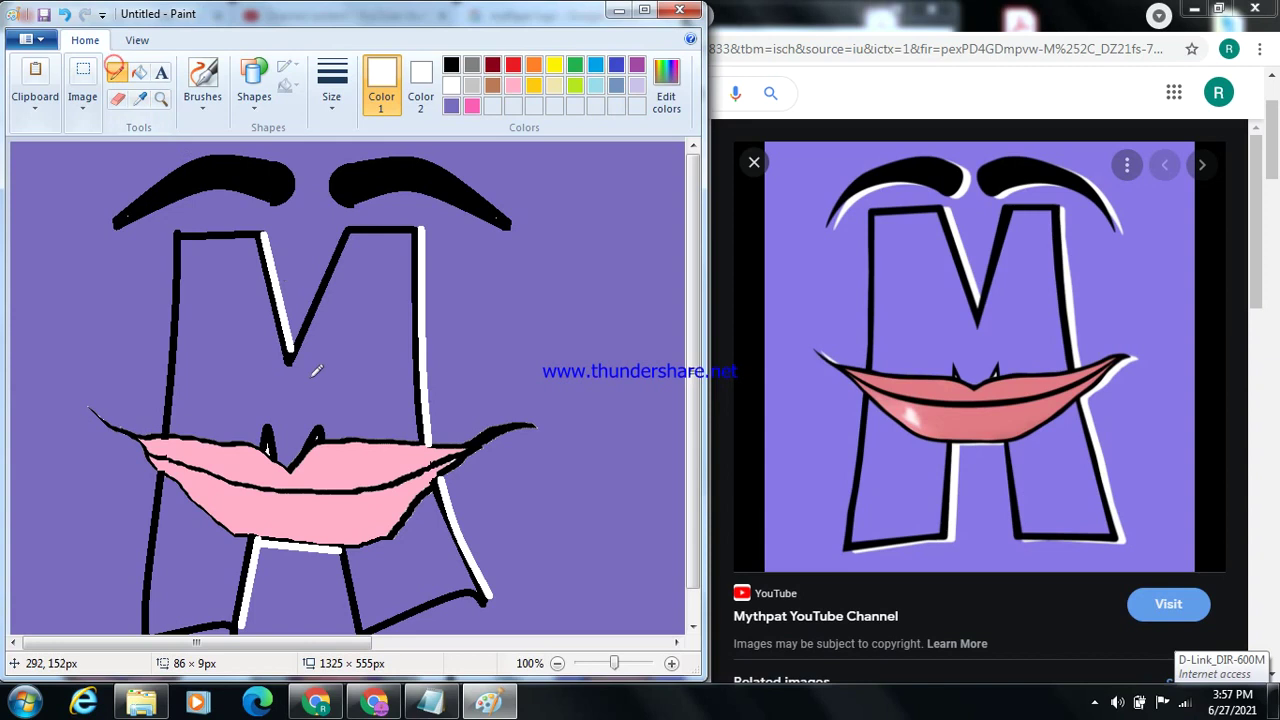
left_click(377, 641)
left_click_drag(374, 640, 76, 636)
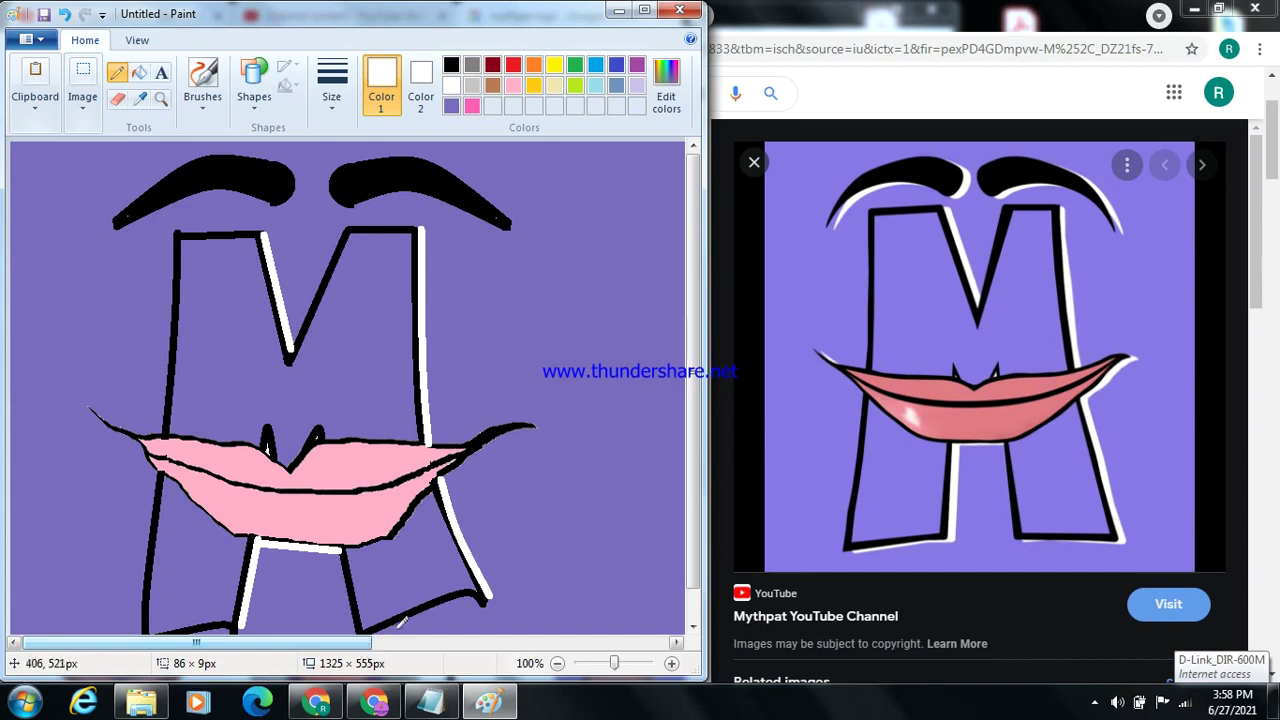
left_click_drag(388, 622, 457, 595)
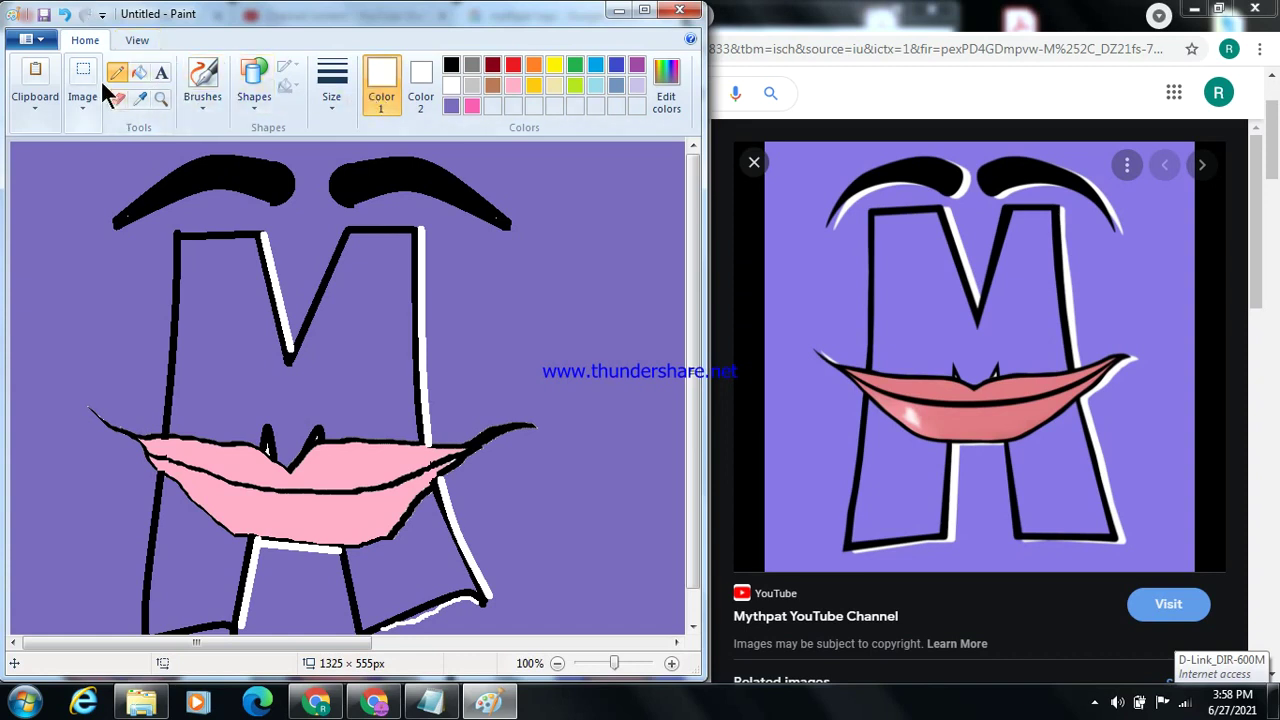
Step: Draw white curved highlights on the left eyebrow, about 100 × 37 px along its underside and 29 × 44 px around its inner end
left_click(262, 97)
left_click(260, 128)
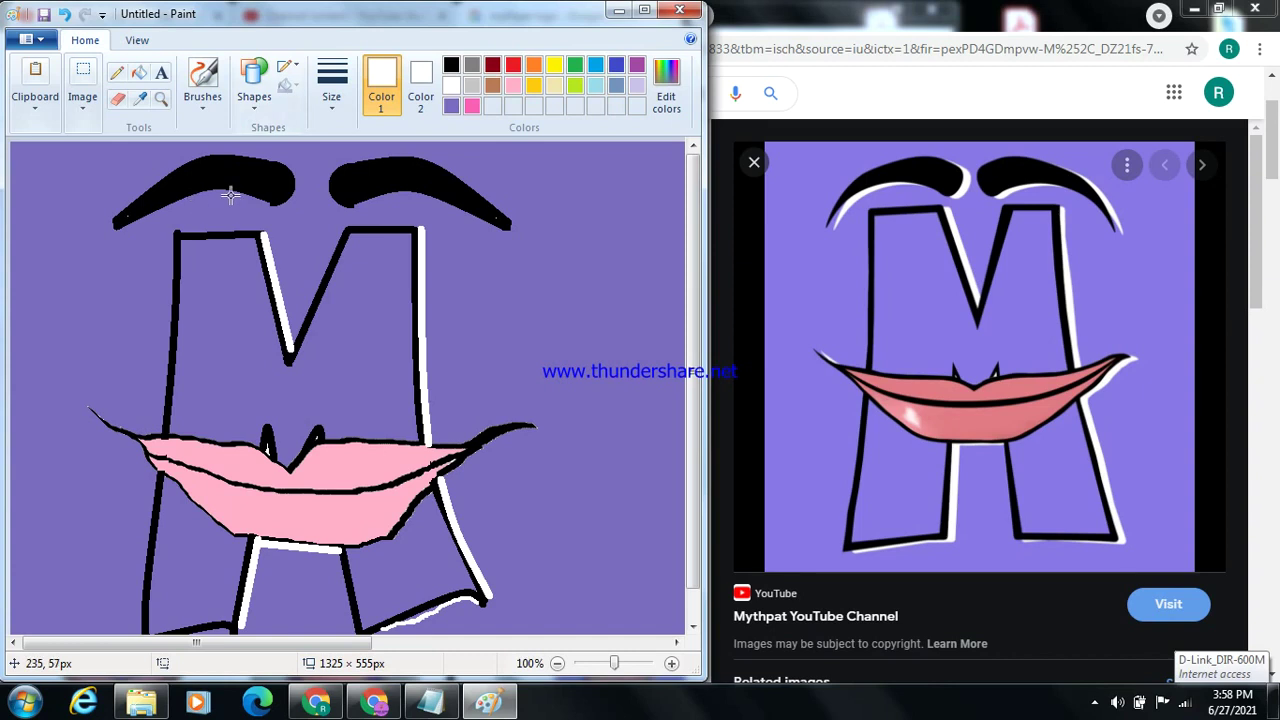
mouse_move(237, 190)
left_mouse_down()
mouse_move(141, 225)
mouse_move(179, 212)
mouse_move(170, 202)
left_mouse_up()
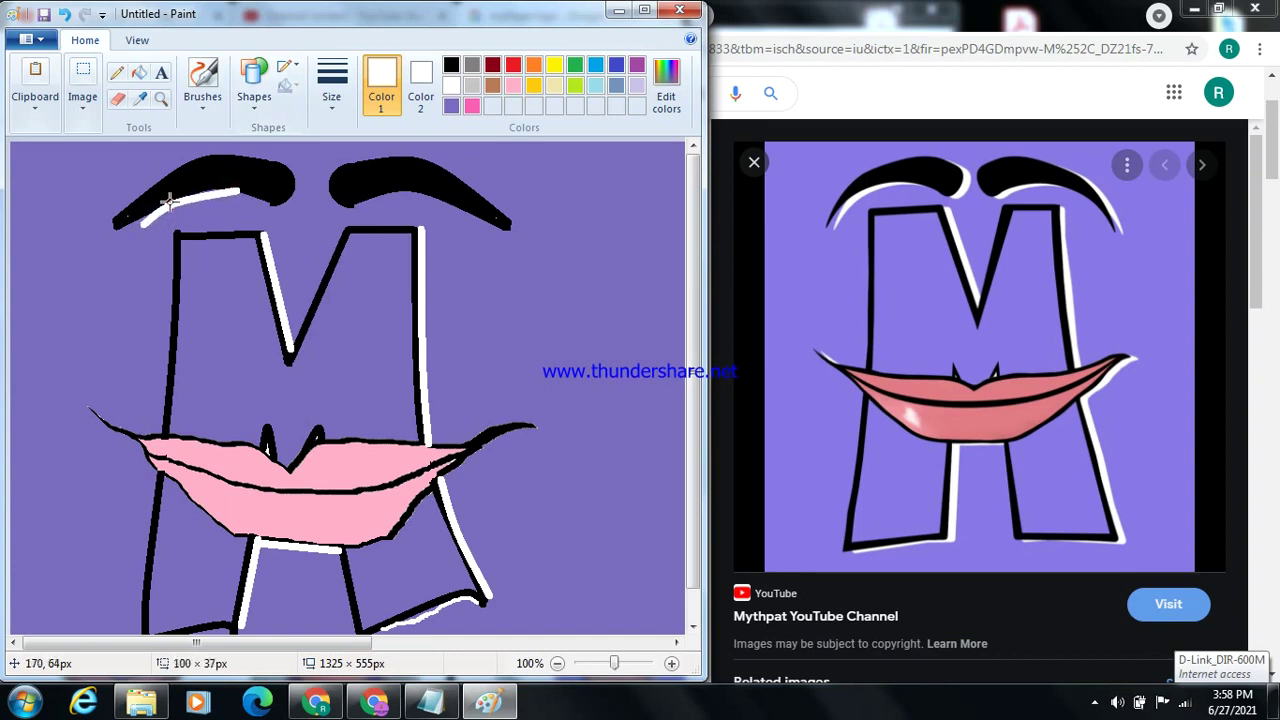
mouse_move(284, 163)
left_mouse_down()
mouse_move(221, 179)
mouse_move(279, 175)
mouse_move(288, 201)
mouse_move(288, 183)
mouse_move(310, 187)
mouse_move(303, 172)
left_mouse_up()
left_click(277, 155)
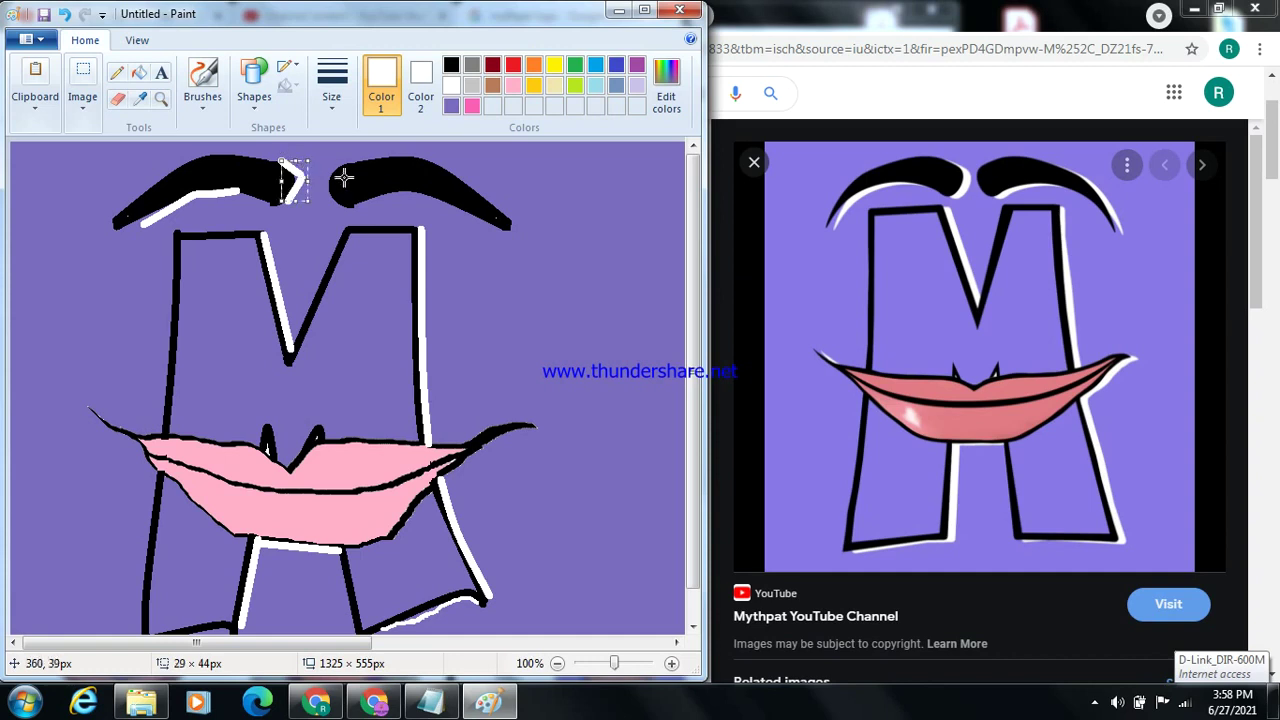
Step: Draw white curved highlights on the right eyebrow, about 72 × 18 px along its underside and 92 × 63 px along its outer upper edge
mouse_move(365, 191)
left_mouse_down()
mouse_move(357, 203)
mouse_move(423, 196)
mouse_move(399, 189)
left_mouse_up()
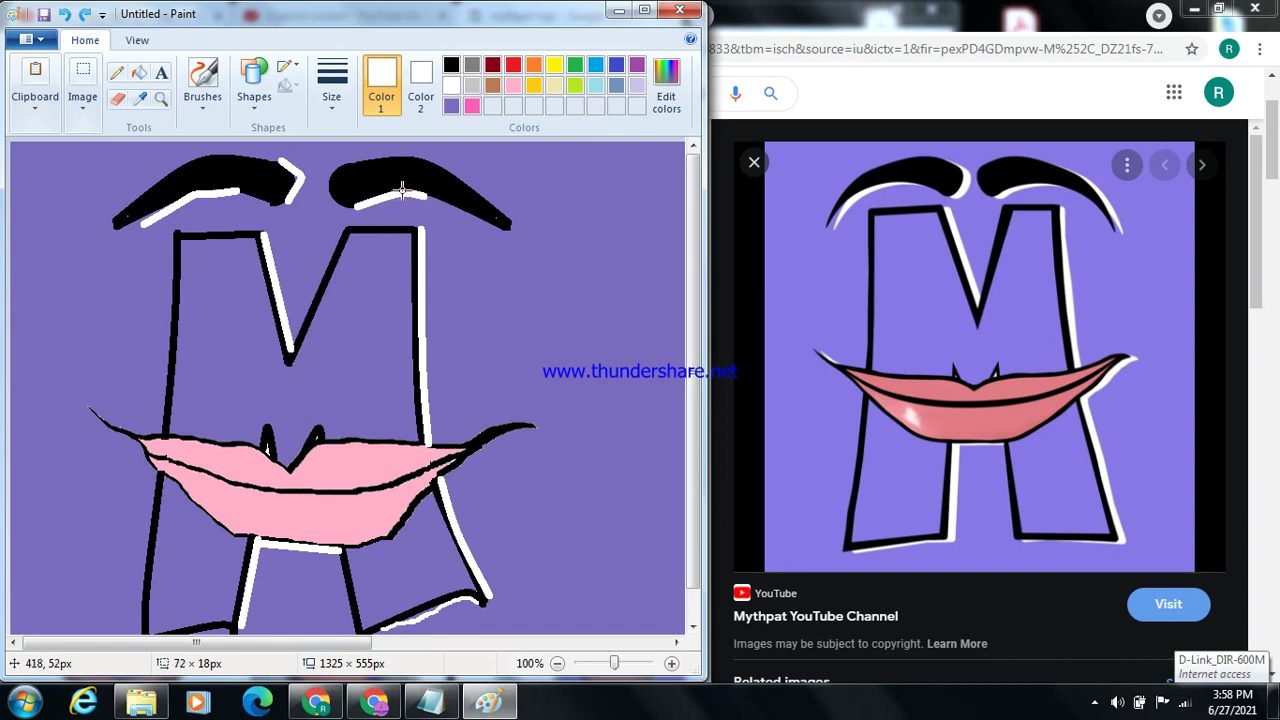
left_click(276, 92)
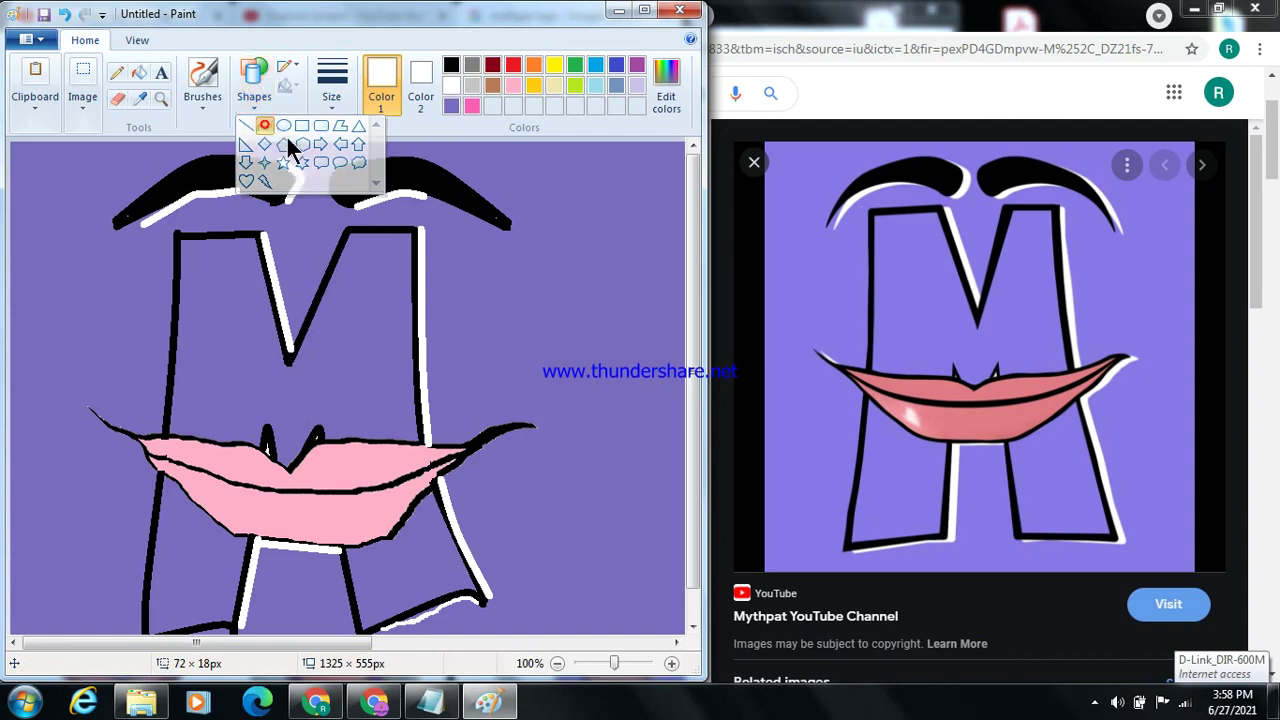
left_click(273, 127)
mouse_move(427, 155)
left_mouse_down()
mouse_move(529, 194)
mouse_move(513, 215)
mouse_move(476, 183)
left_mouse_up()
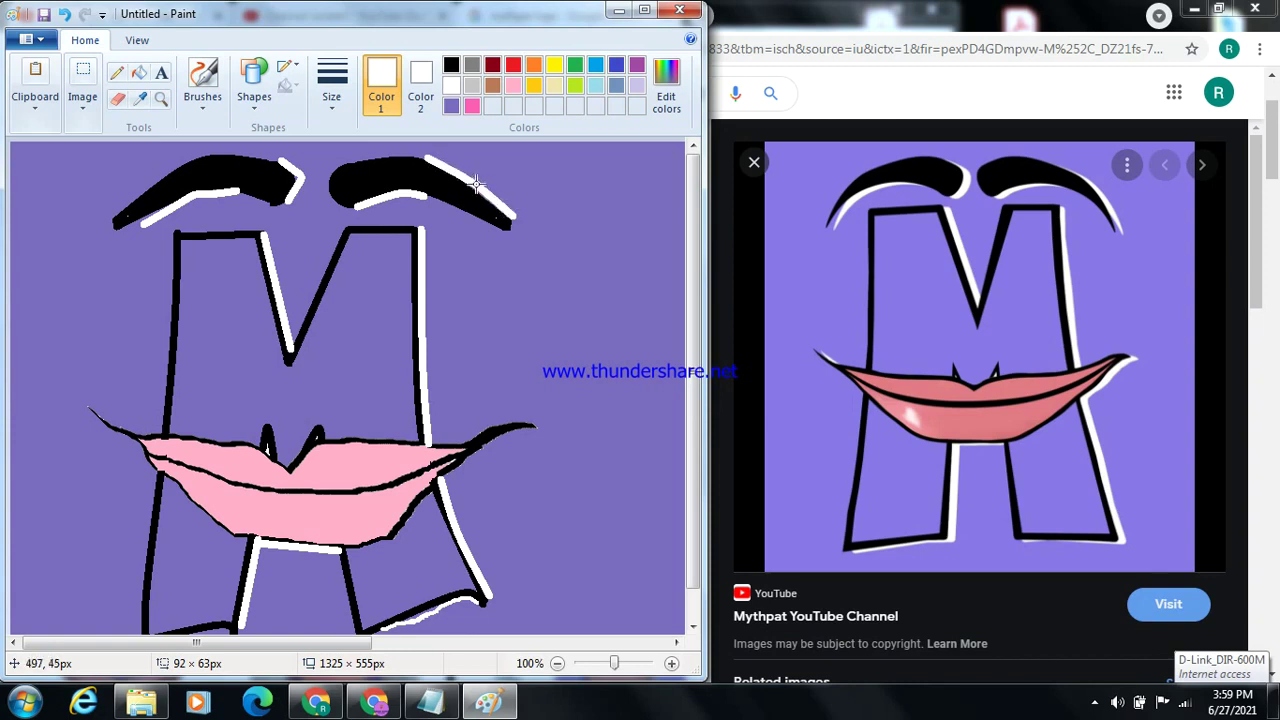
Step: Paint a small white shine spot on the left part of the lower lip with the Oil brush
left_click(204, 101)
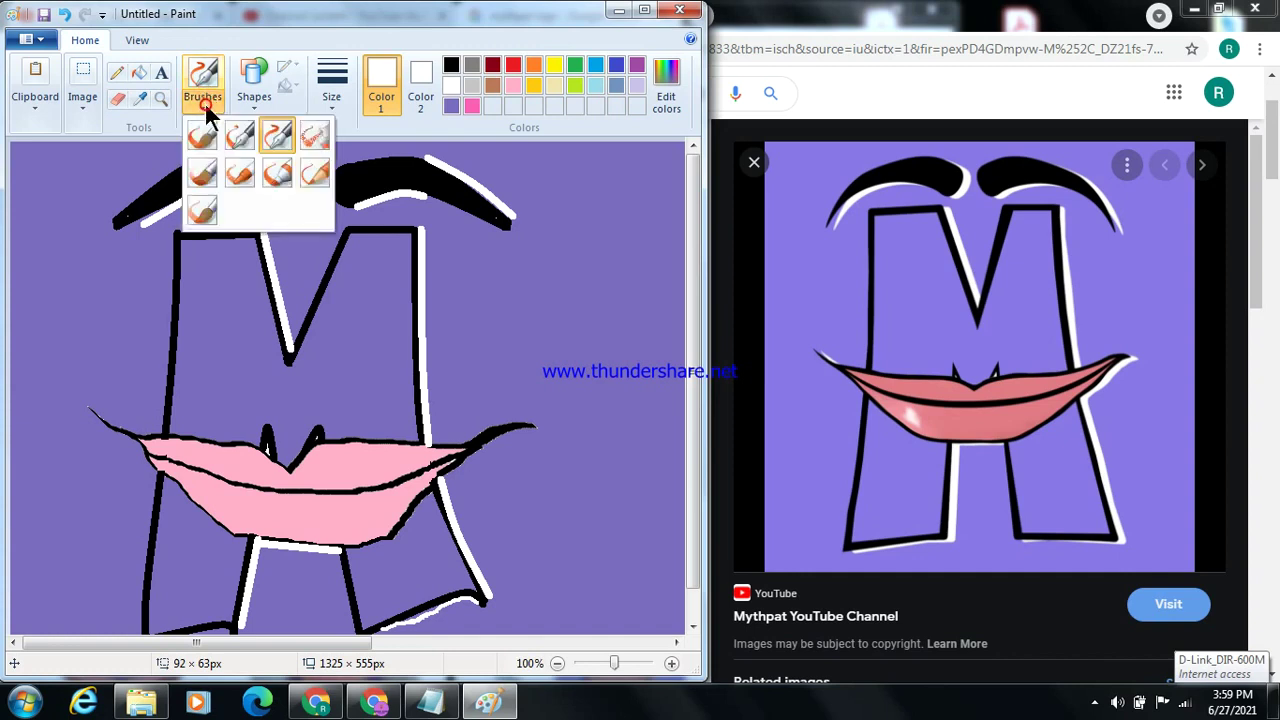
left_click(202, 184)
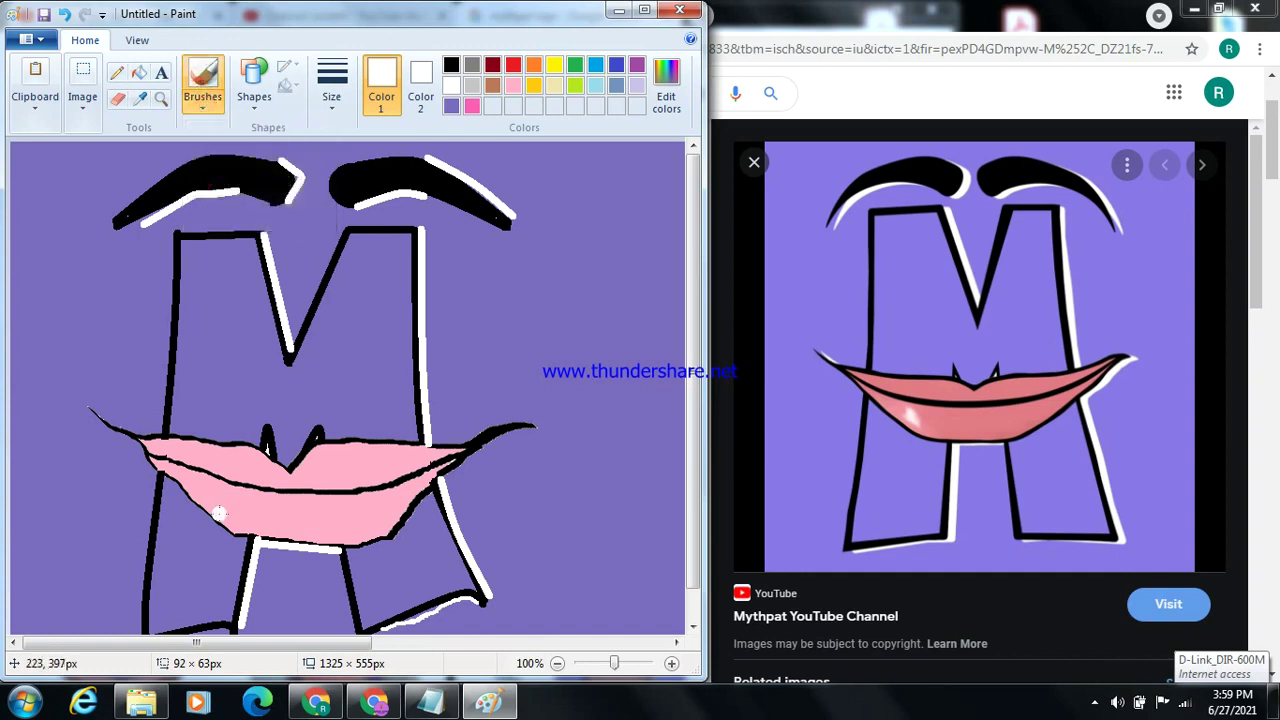
left_click(209, 497)
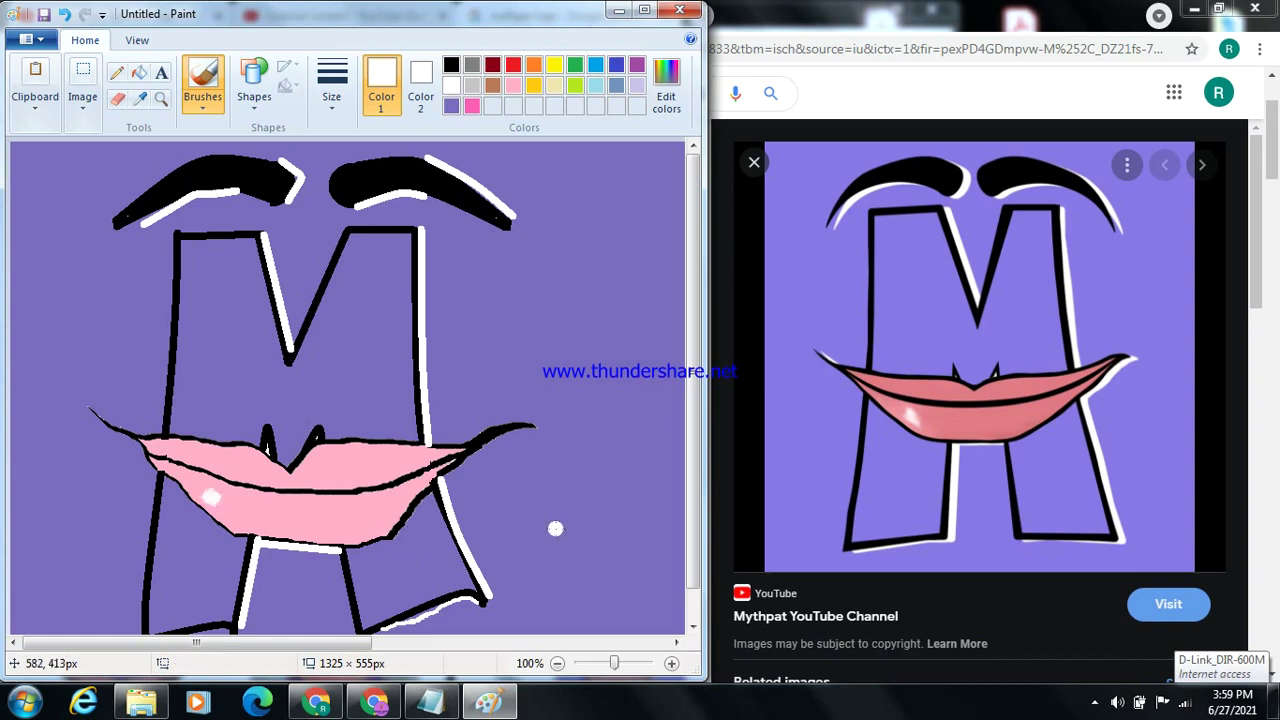
Step: Switch to the open Notepad note and move its window beside the drawing, over the reference image
left_click(438, 704)
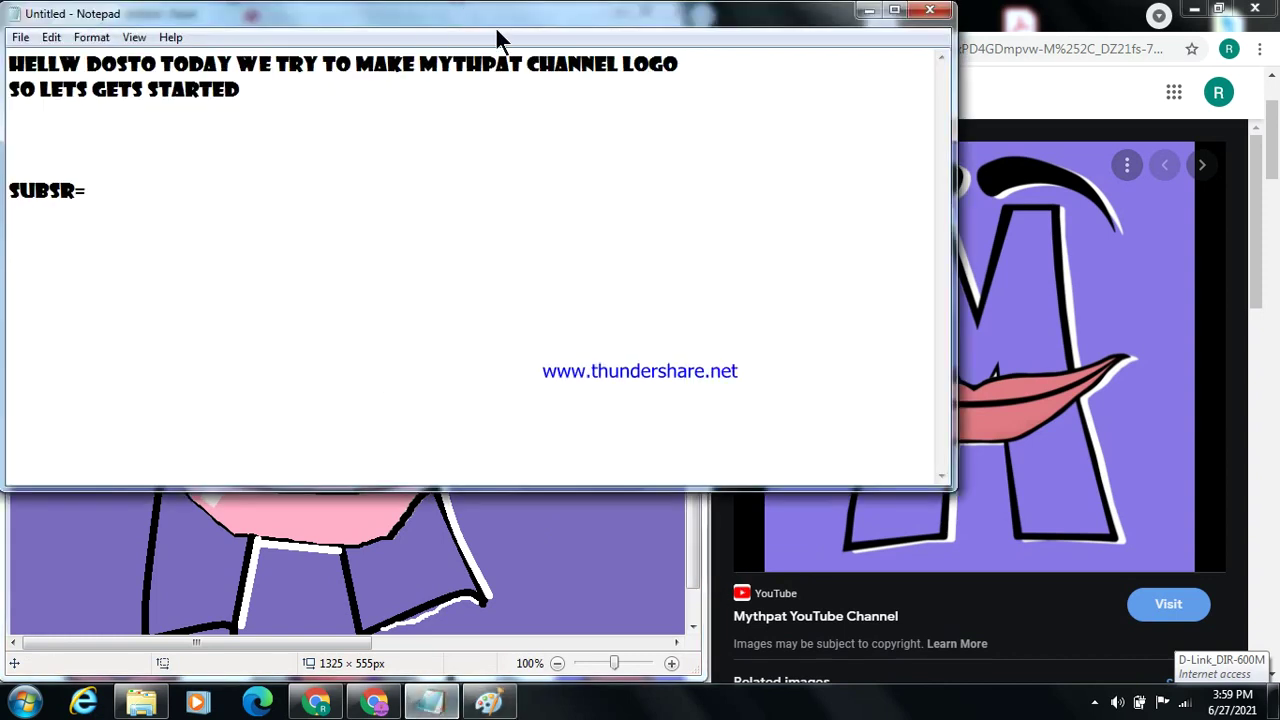
double_click(609, 24)
double_click(610, 16)
left_click_drag(952, 42, 755, 44)
mouse_move(452, 22)
left_mouse_down()
mouse_move(697, 138)
mouse_move(1043, 162)
left_mouse_up()
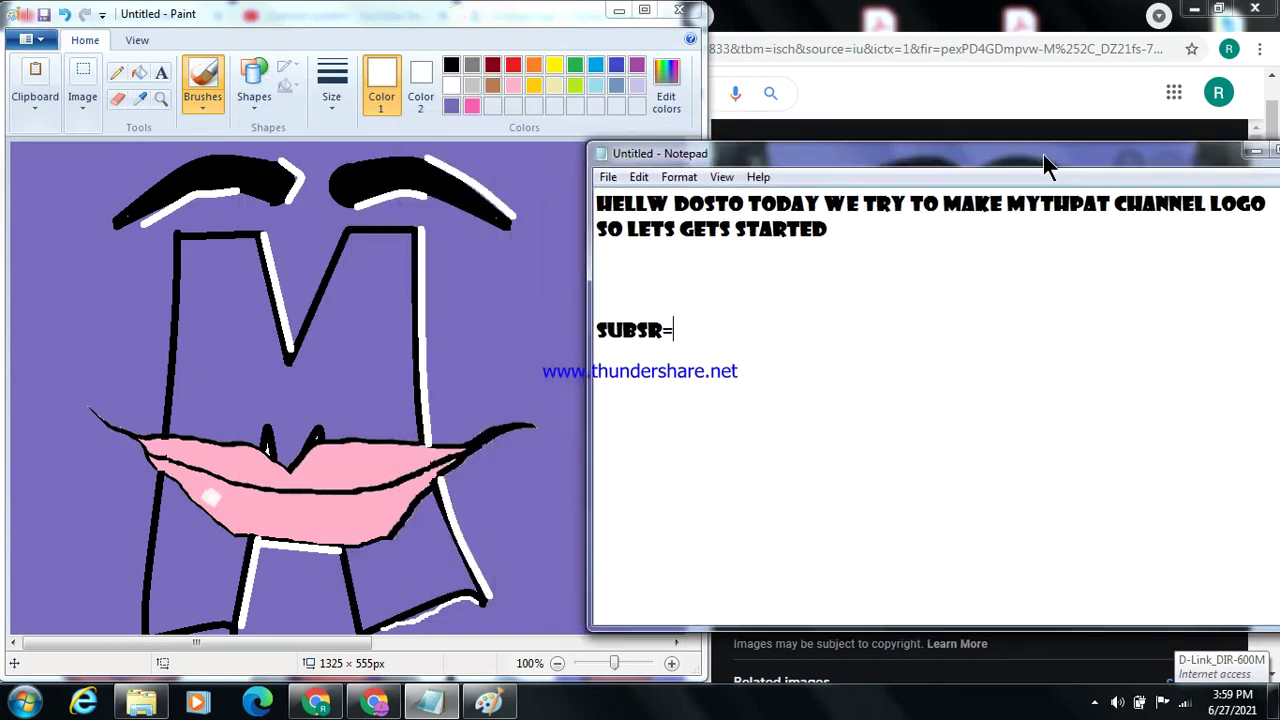
Step: Add the closing lines "SO HOW MY DRAW PLX COMMENT" and "BELOOWO" to the note
type("SO HOW MY DRA")
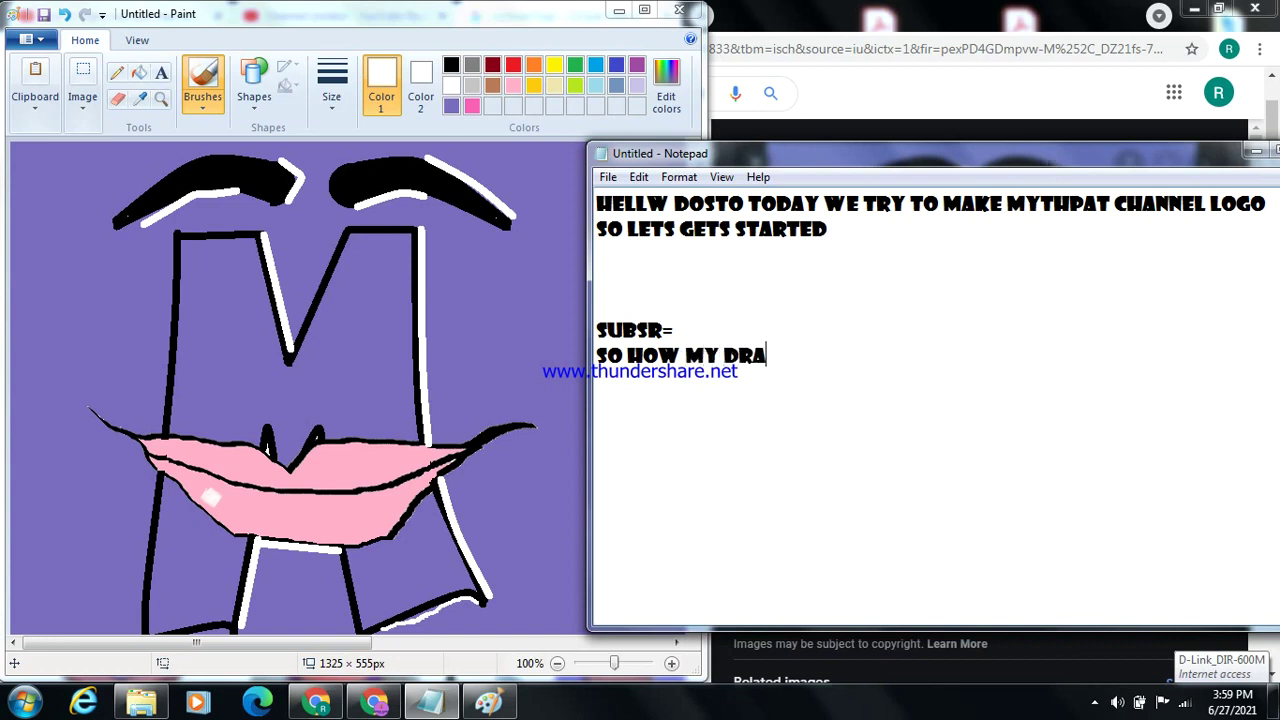
type("W PLX ")
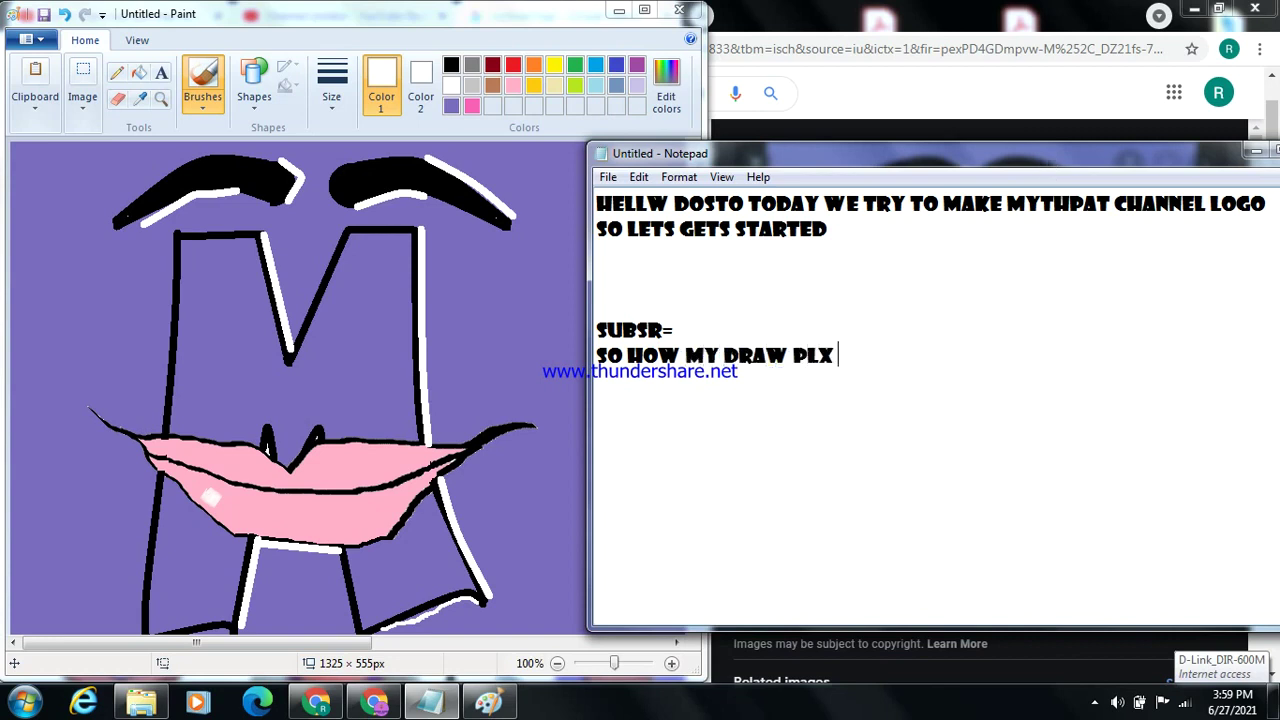
type("COMMENT")
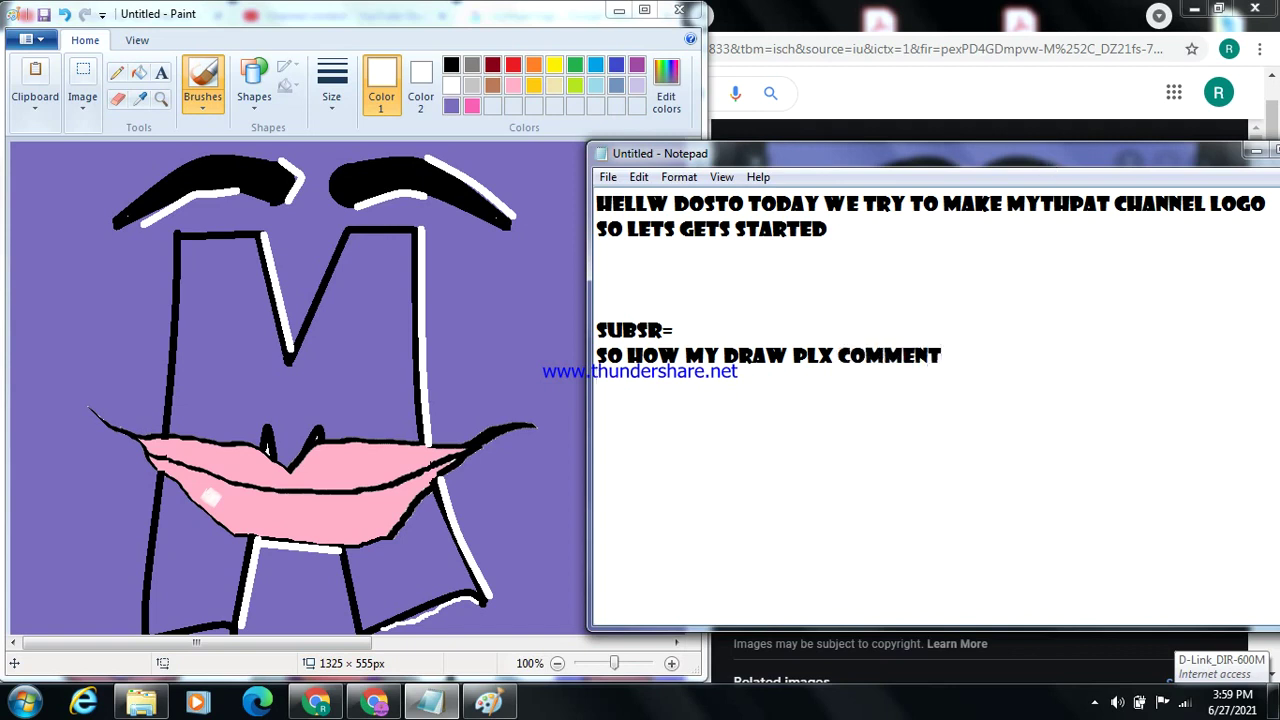
key("Return")
type("BELOOWO")
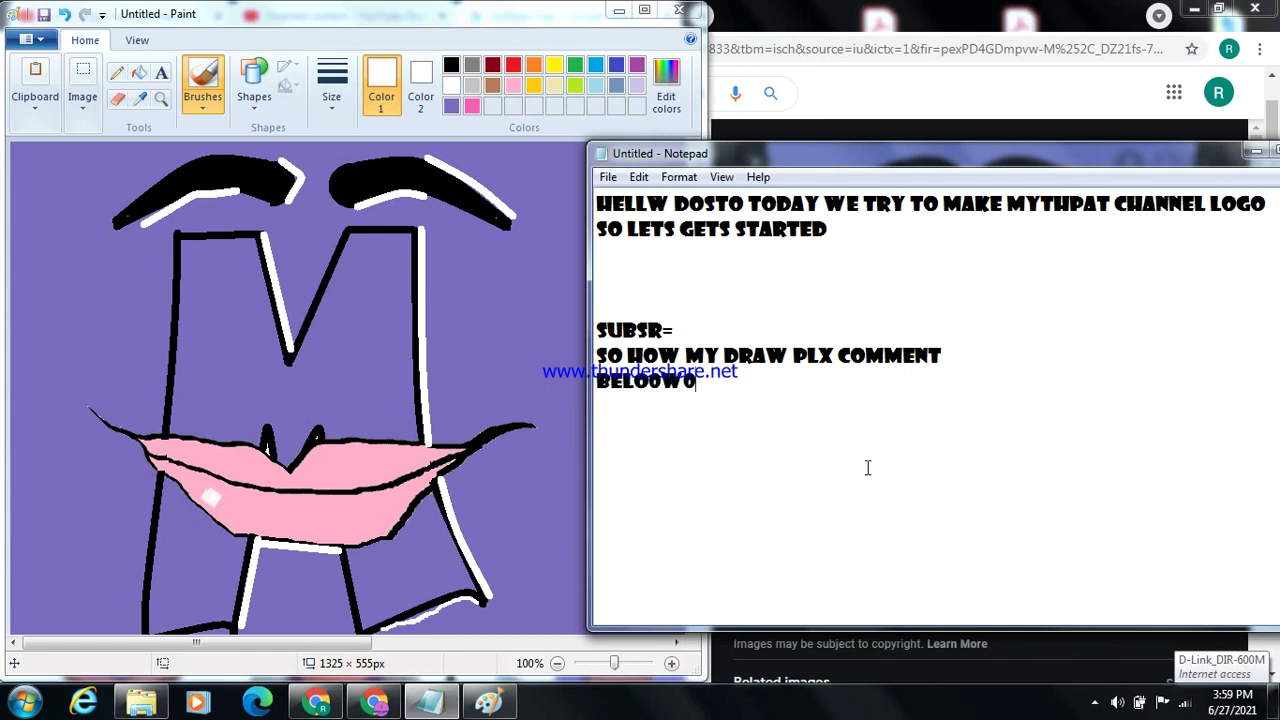
left_click(1094, 703)
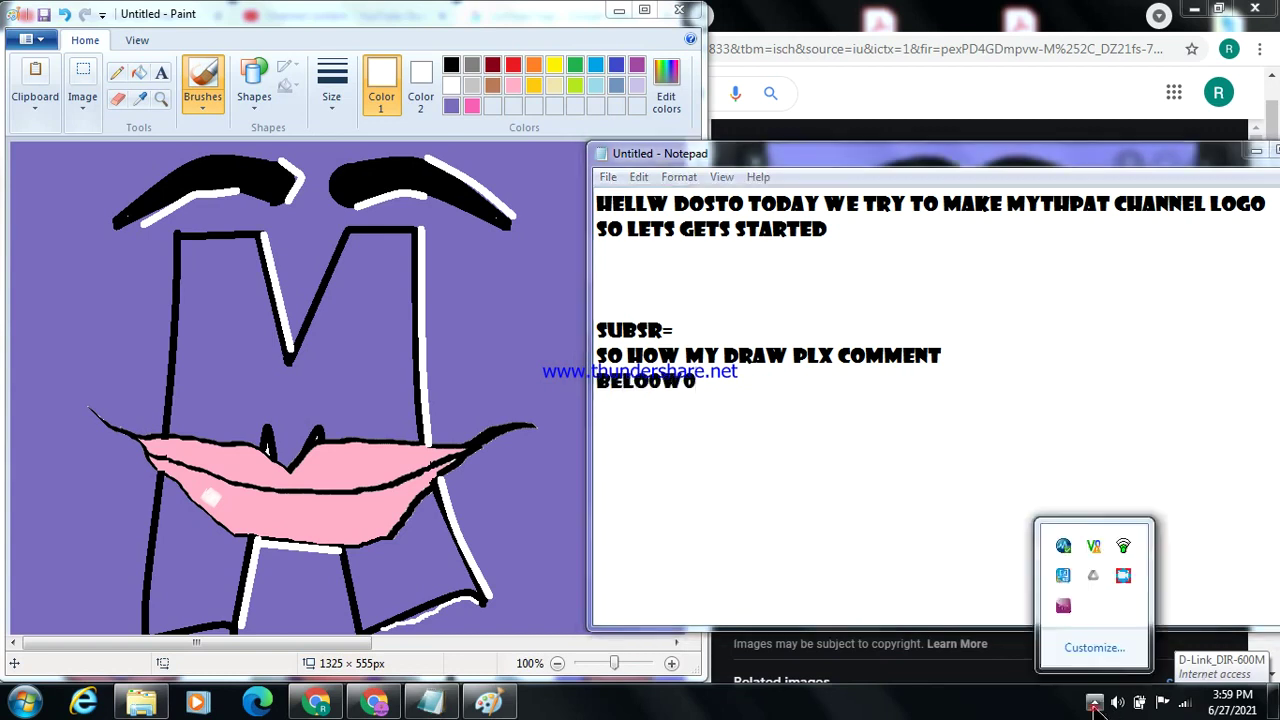
right_click(1125, 572)
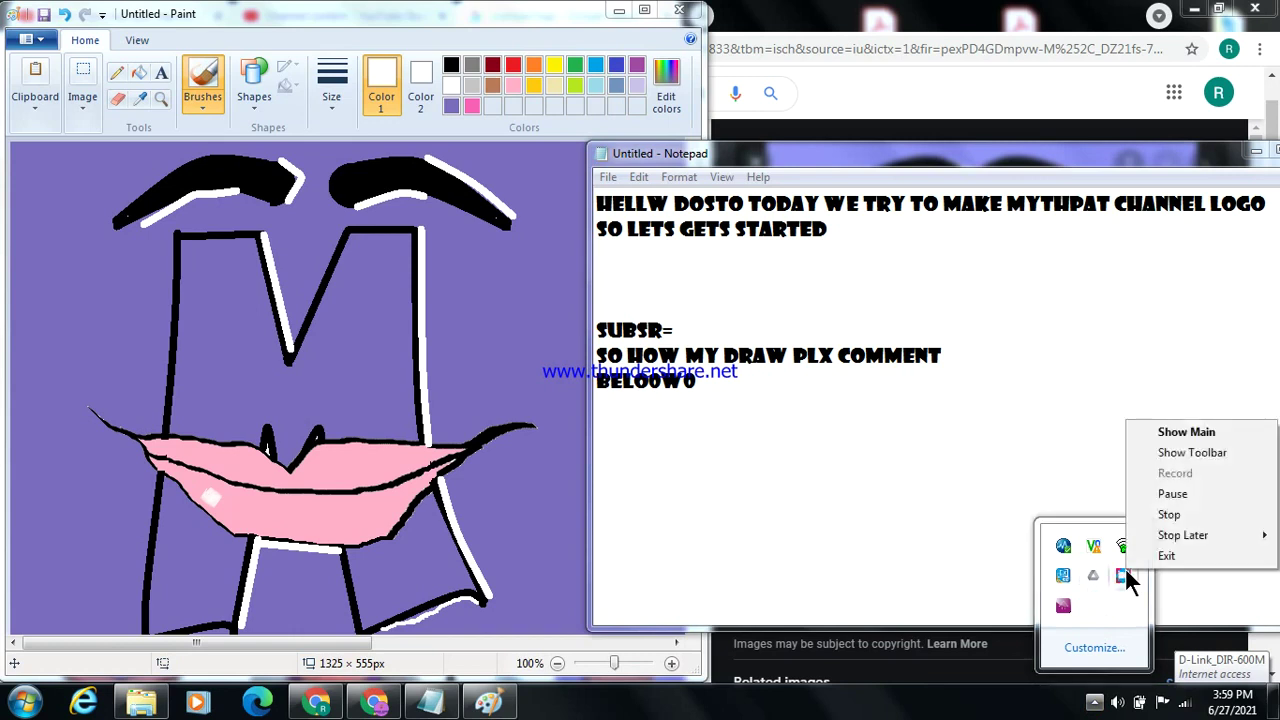